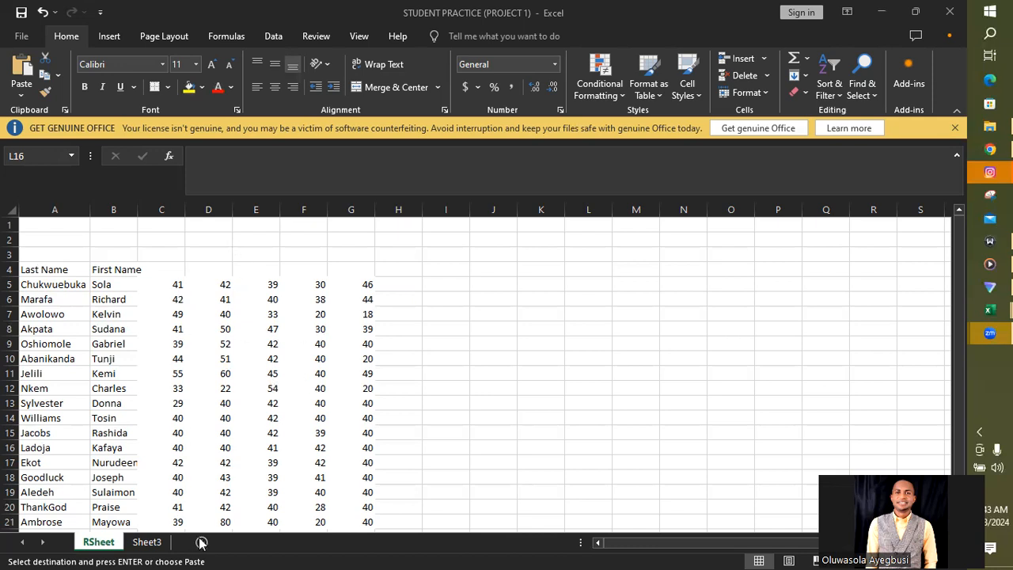
Step: Rename the Sheet3 worksheet as Payroll
click(145, 543)
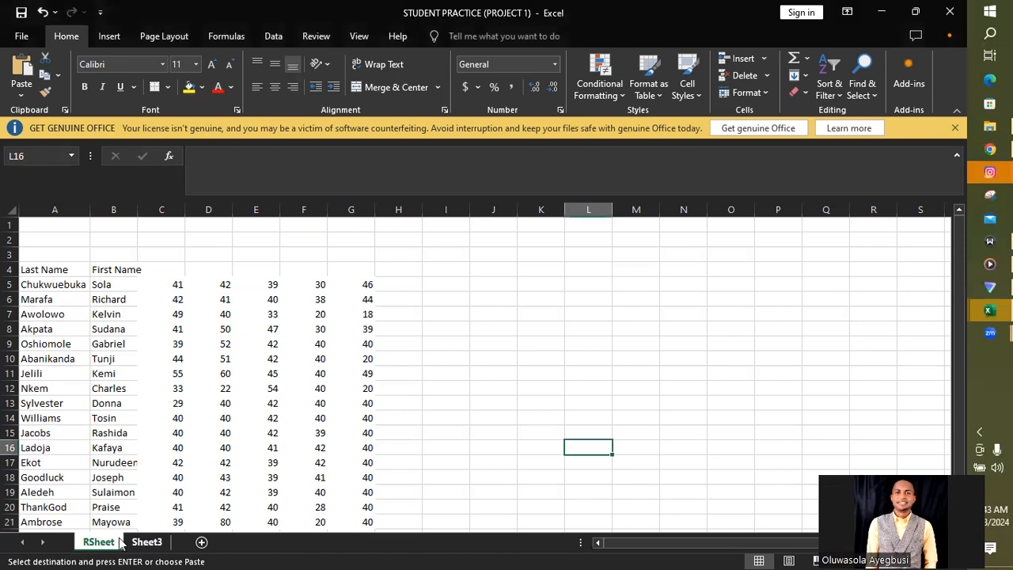
click(147, 543)
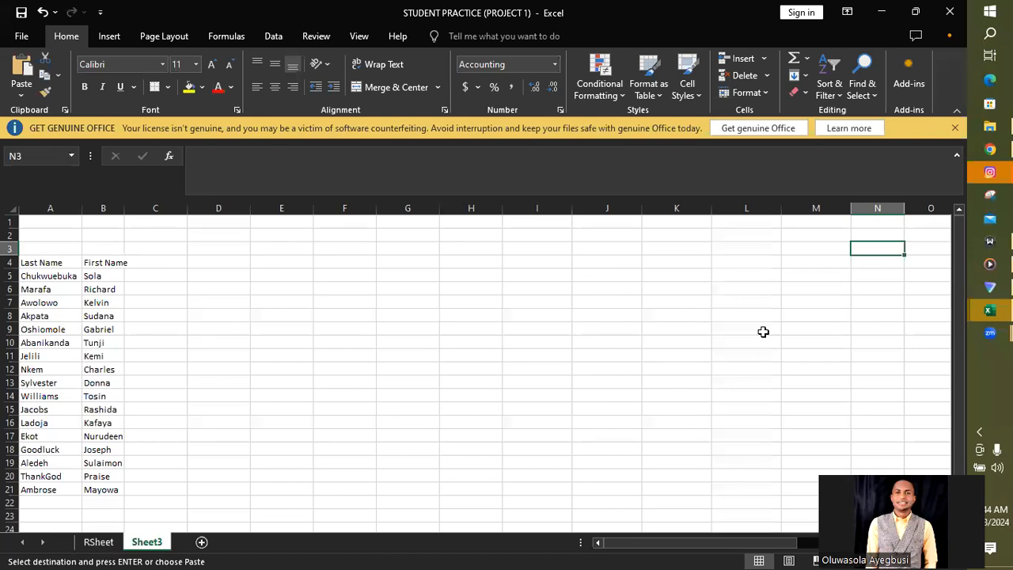
right_click(148, 542)
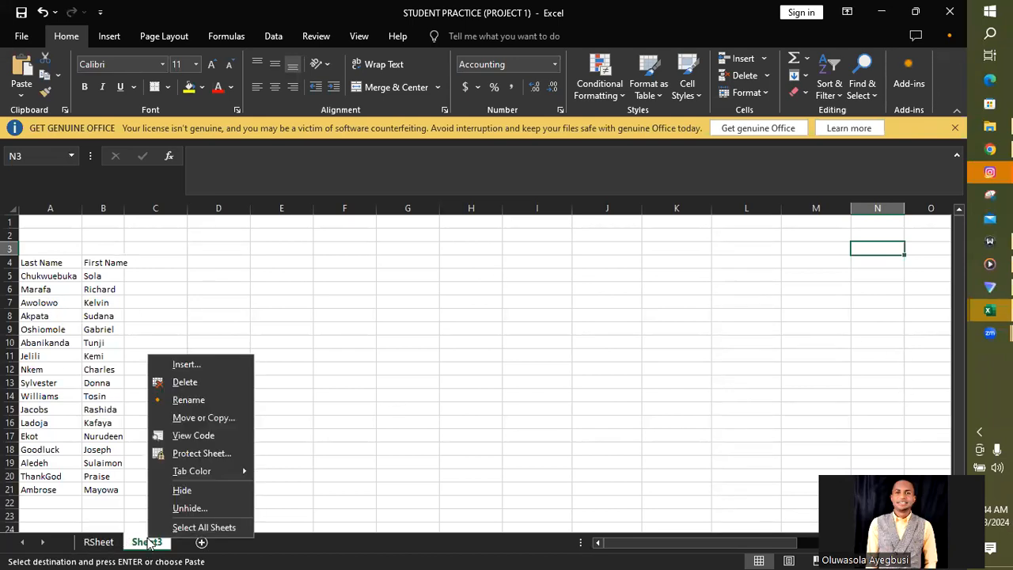
click(187, 401)
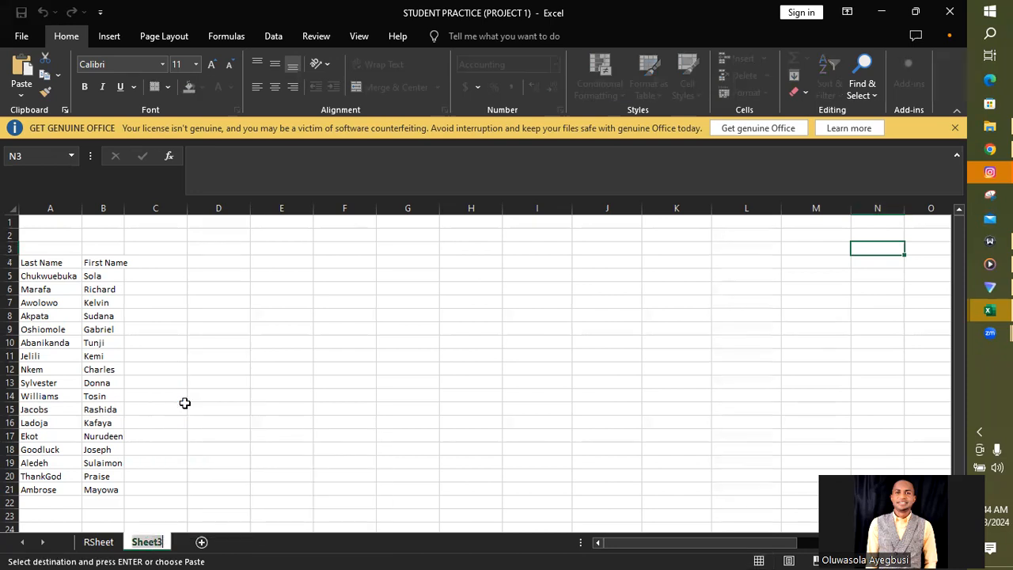
text(Payroll)
key(Return)
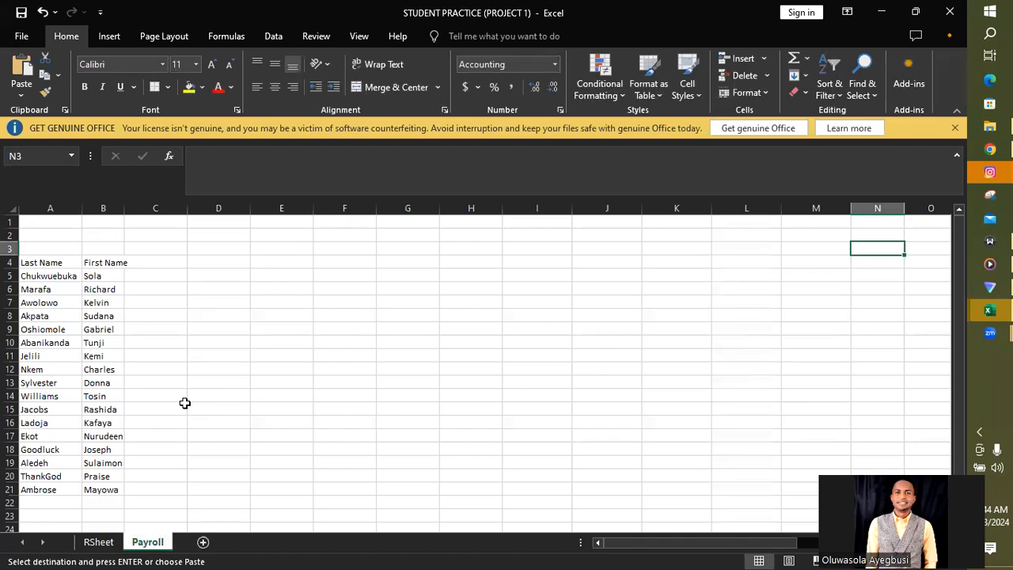
Step: Enter the title "Employee Payroll - Business and Tech Transformation Academy" in cell A1 of the Payroll sheet
click(45, 223)
text(E)
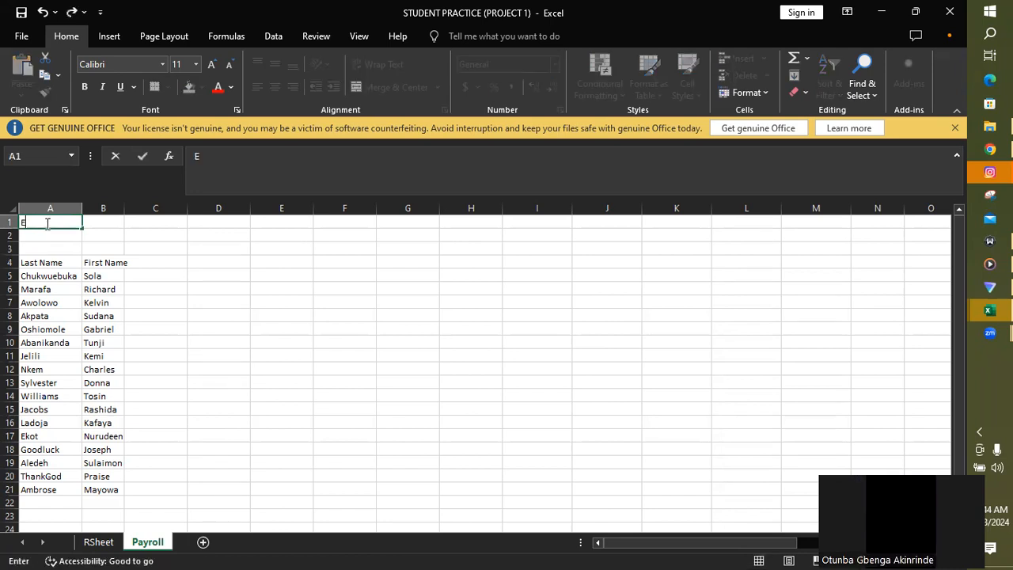
text(mploye)
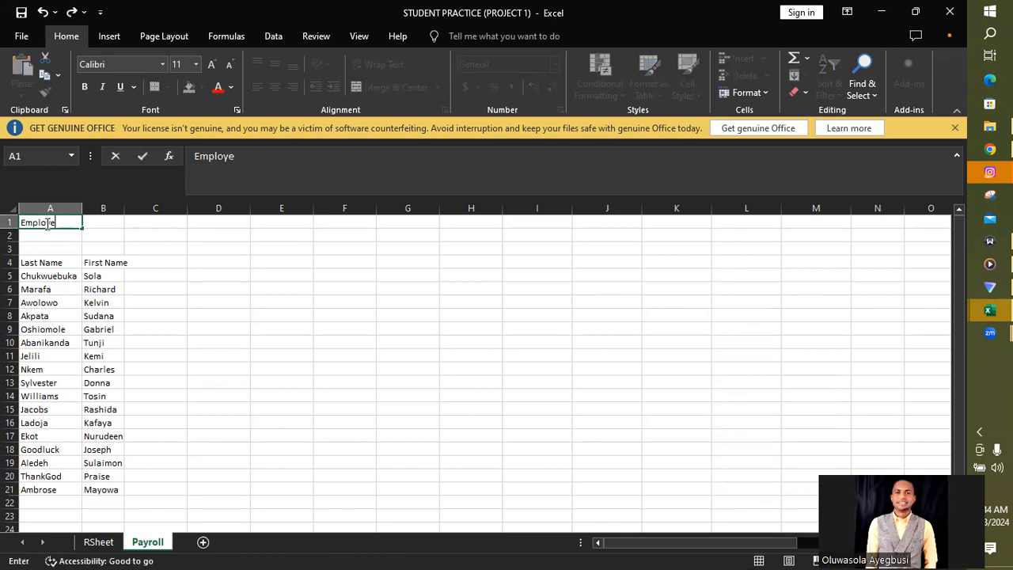
text(e Payroll - Business )
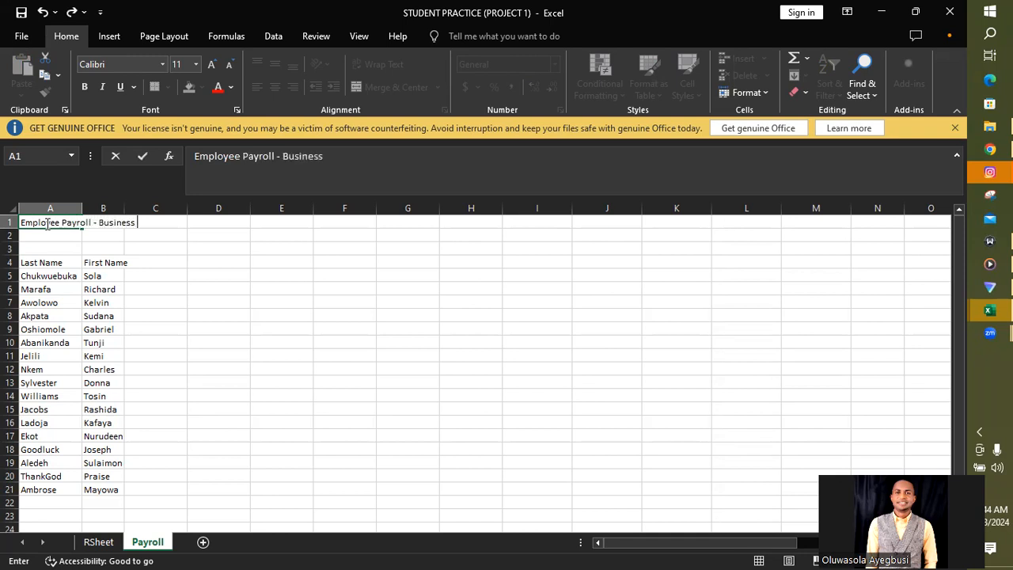
text(and Tech Trans)
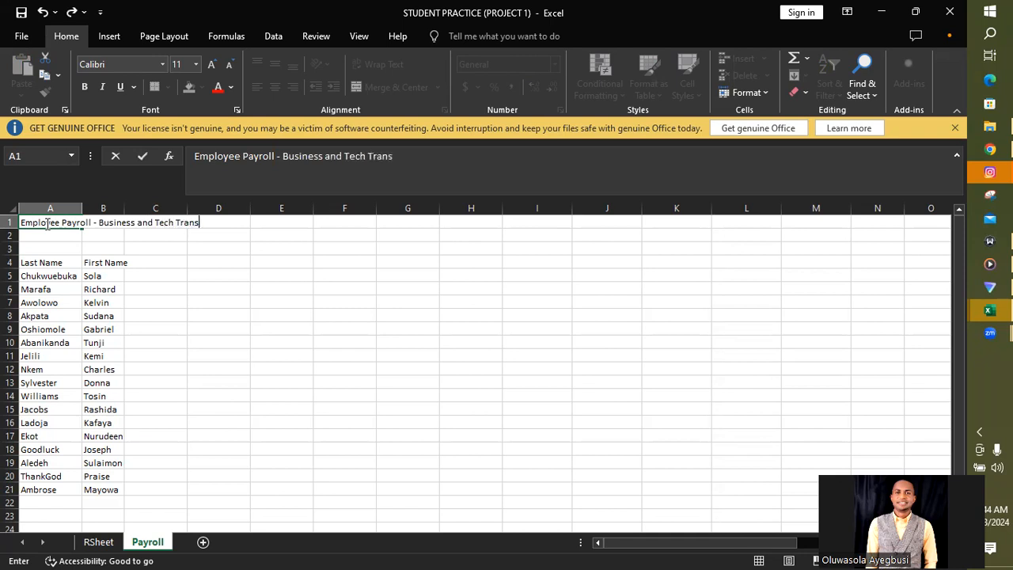
text(formation Academy)
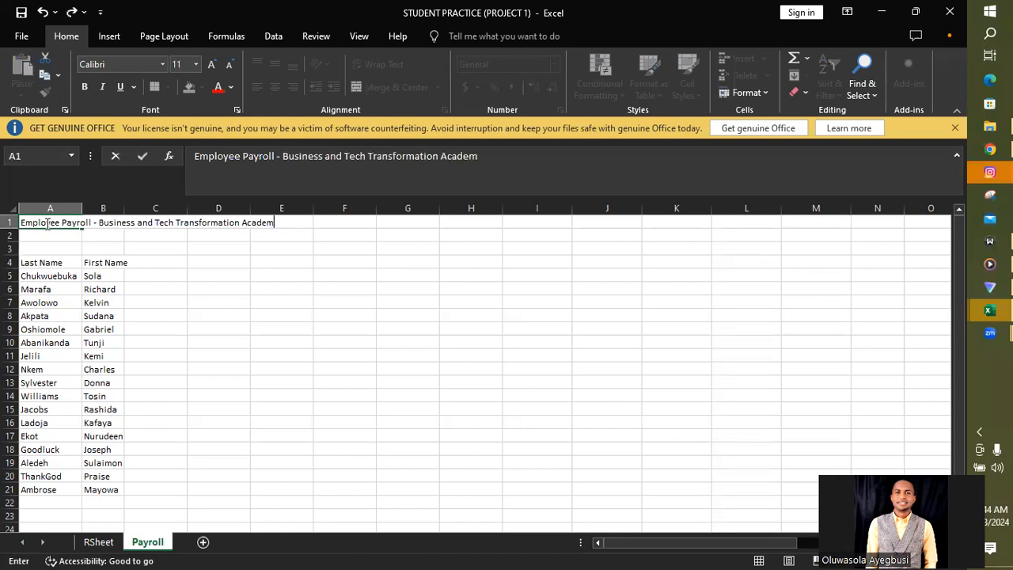
click(396, 339)
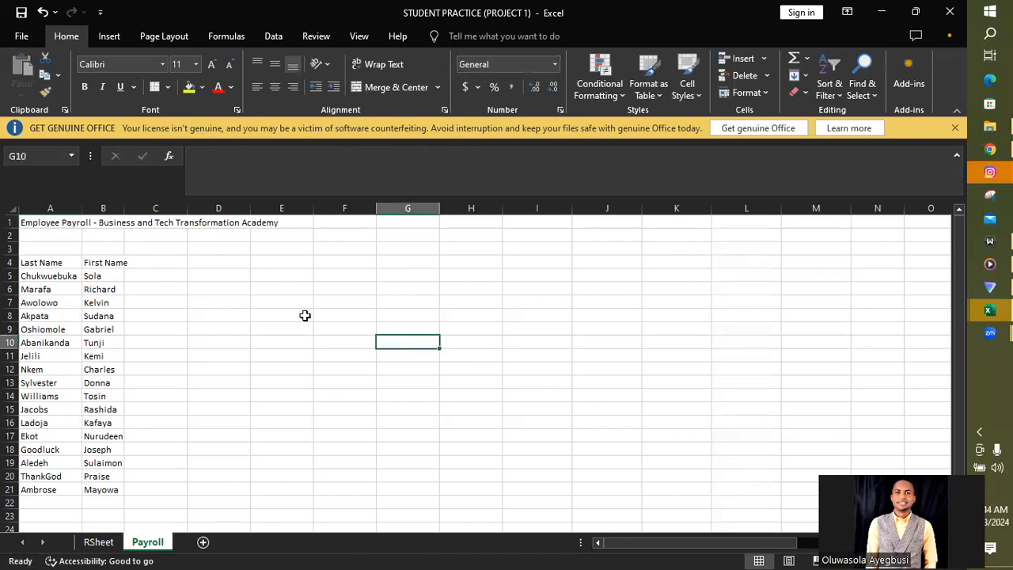
Step: Enter the column heading "Hours Worked" in cell C4
click(172, 262)
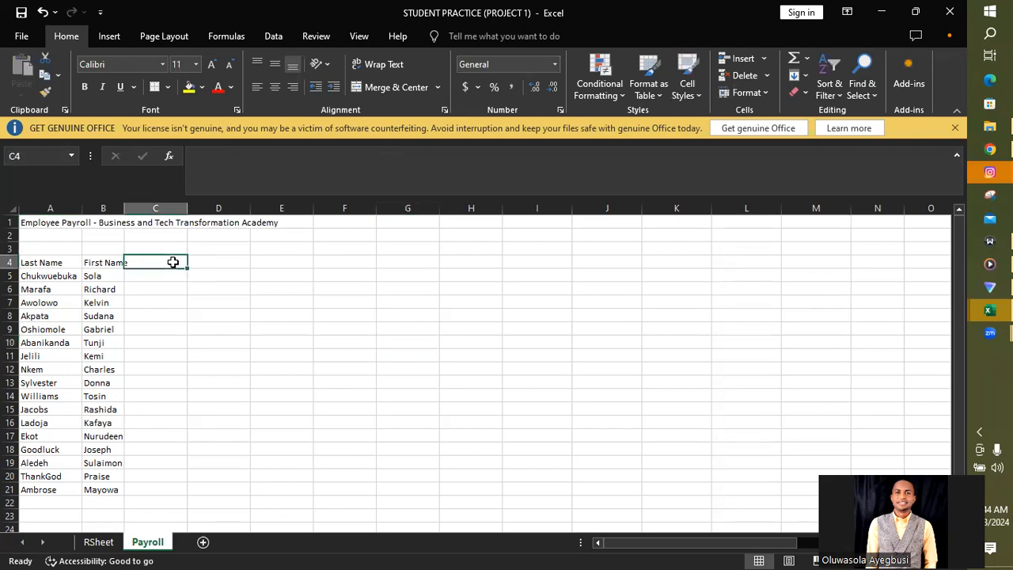
text(H)
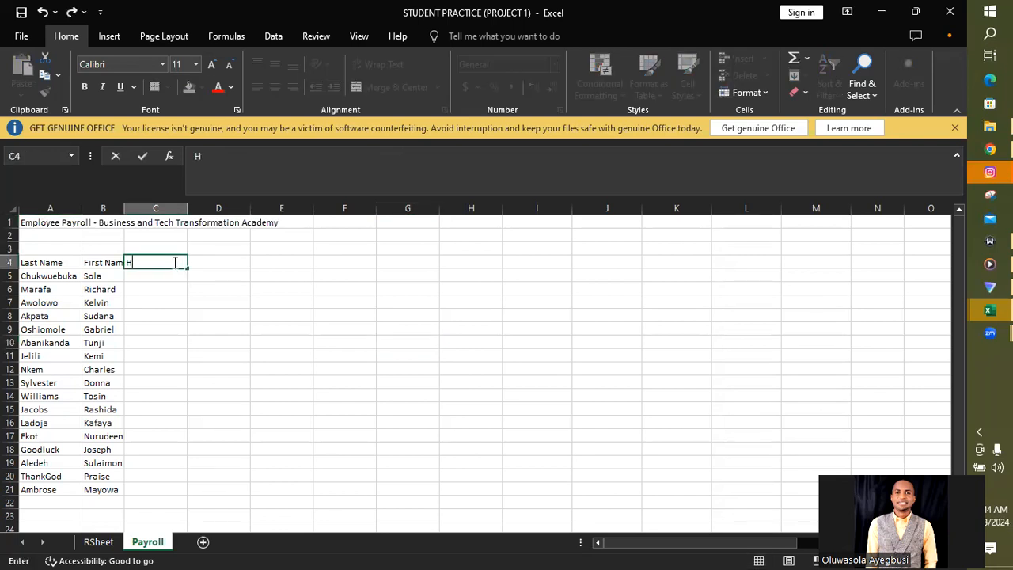
text(ours Worked)
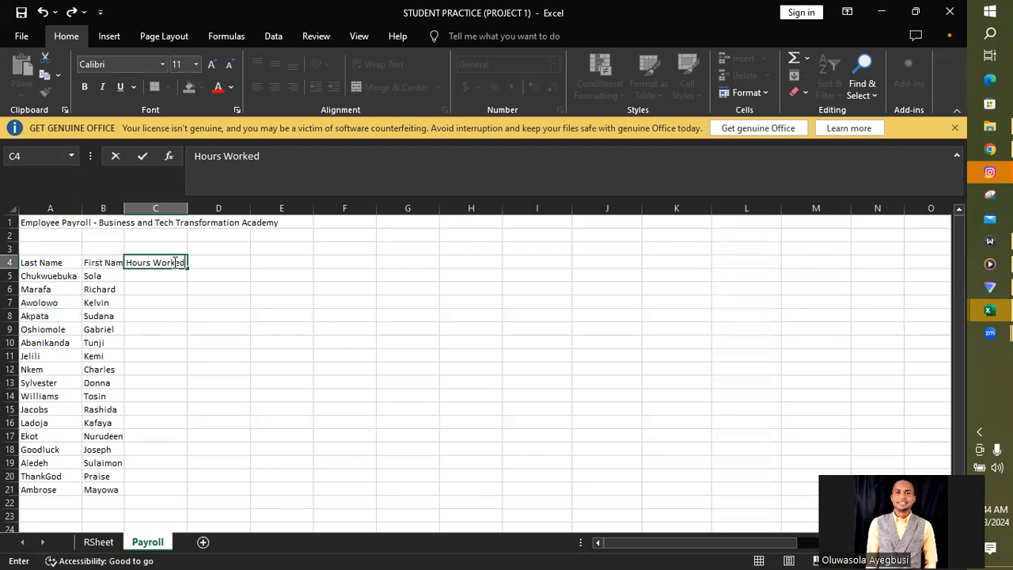
Step: Copy the hours in C5:C21 of RSheet into Payroll starting at C5, pasted as values with number formatting
click(110, 545)
drag(166, 285, 171, 417)
key(ctrl+c)
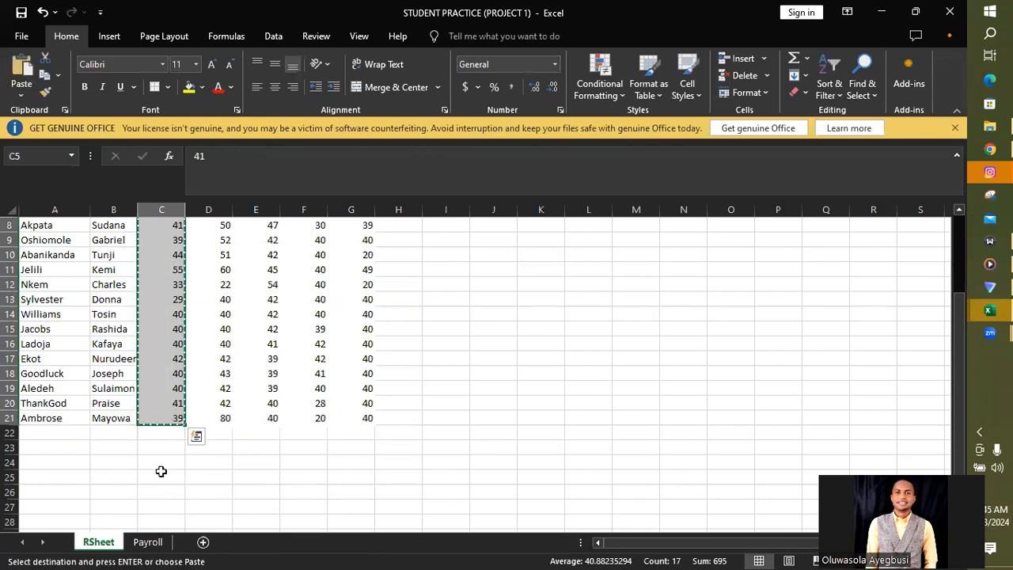
click(148, 542)
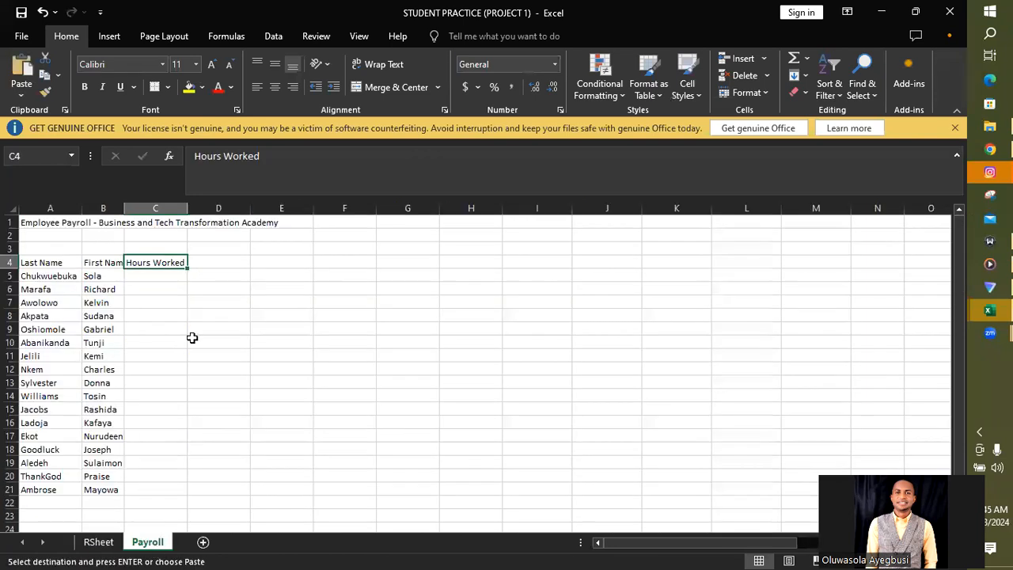
click(168, 278)
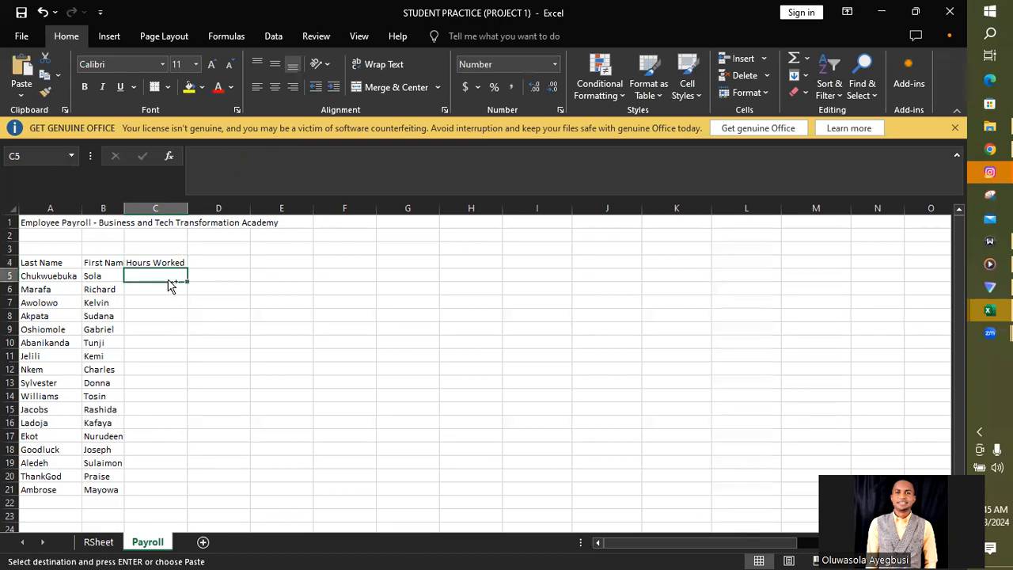
key(ctrl+v)
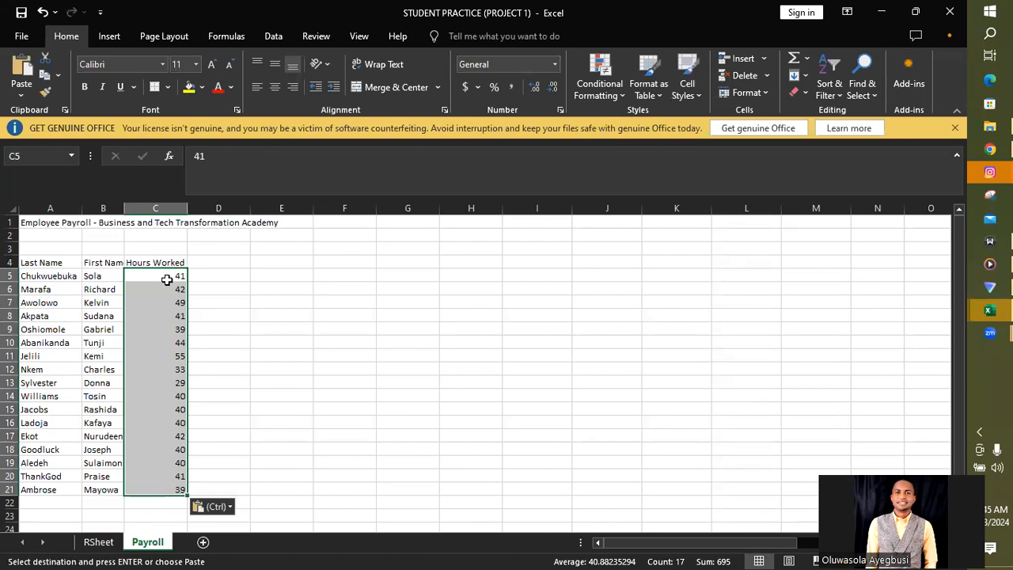
click(214, 509)
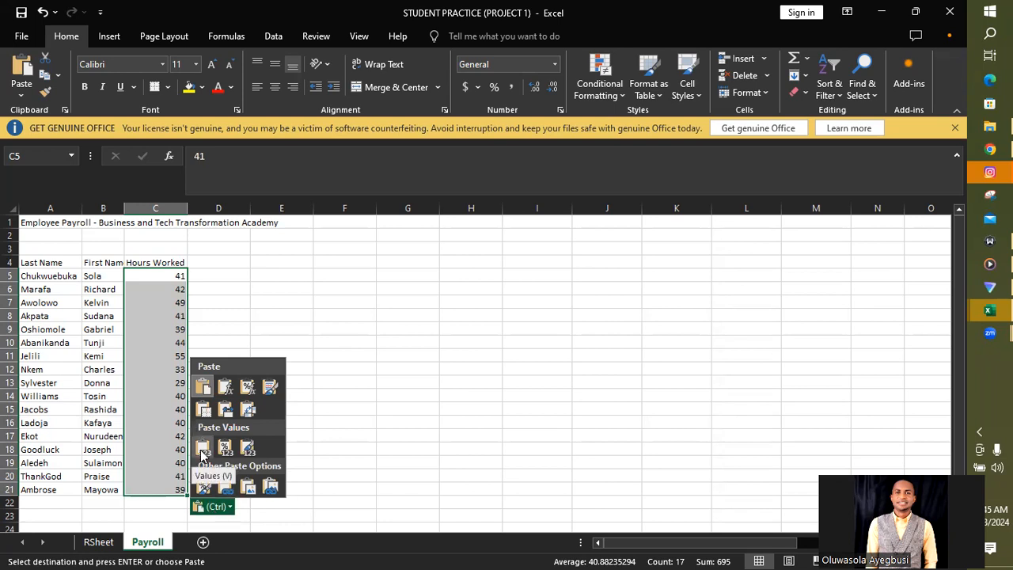
click(227, 450)
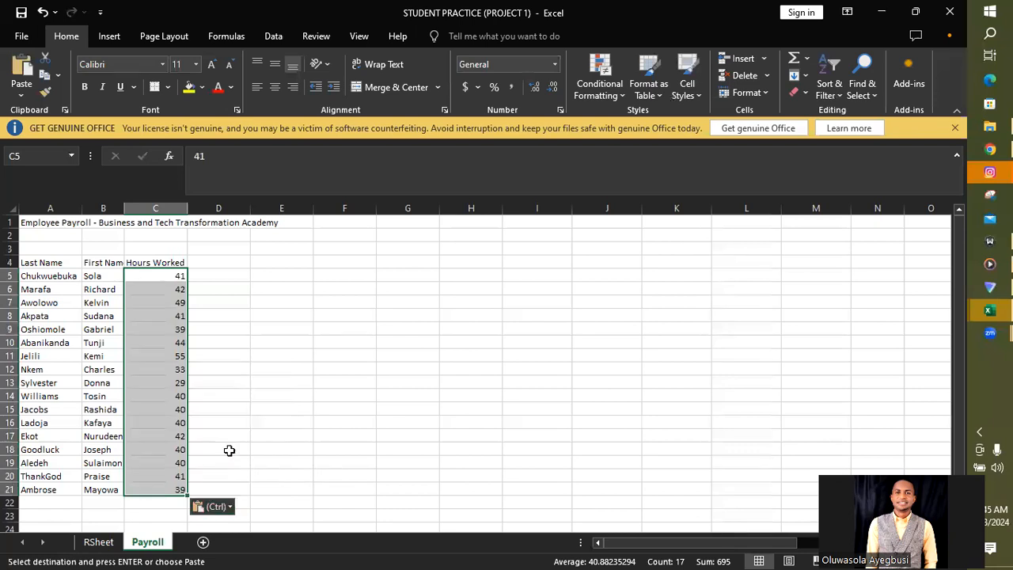
click(404, 427)
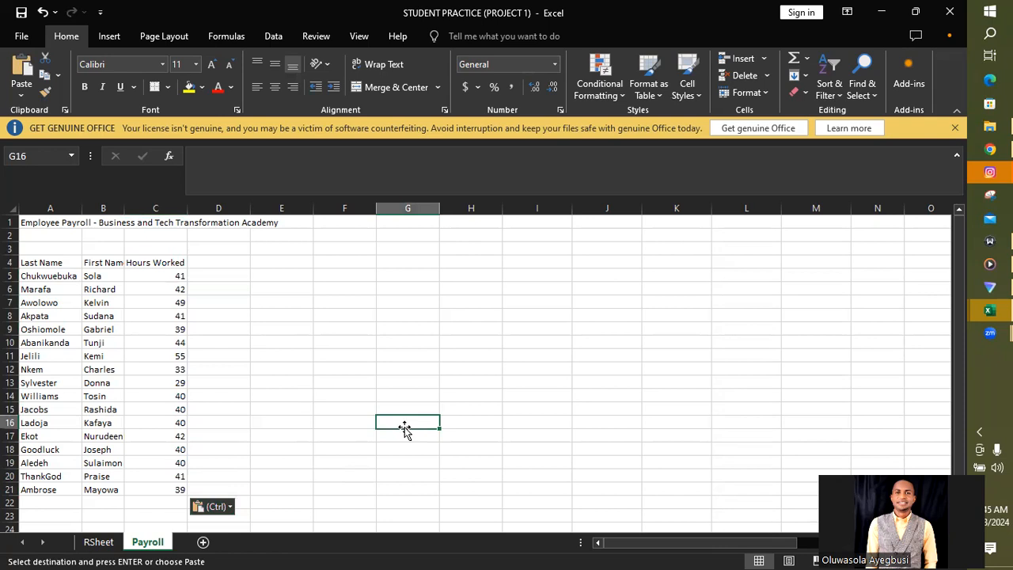
Step: Copy the "Hours Worked" heading from C4 into C3 above it
click(152, 262)
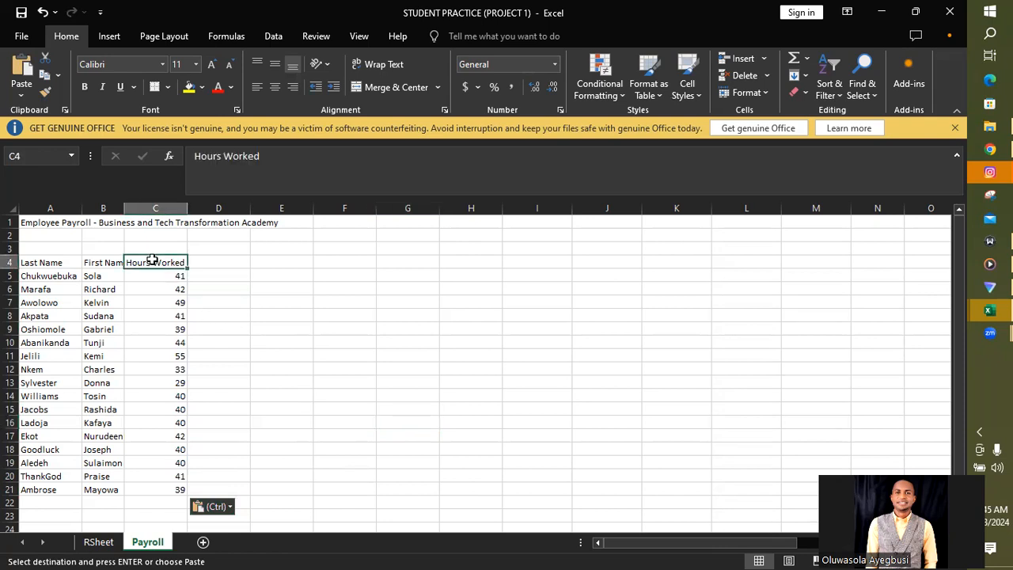
key(ctrl+c)
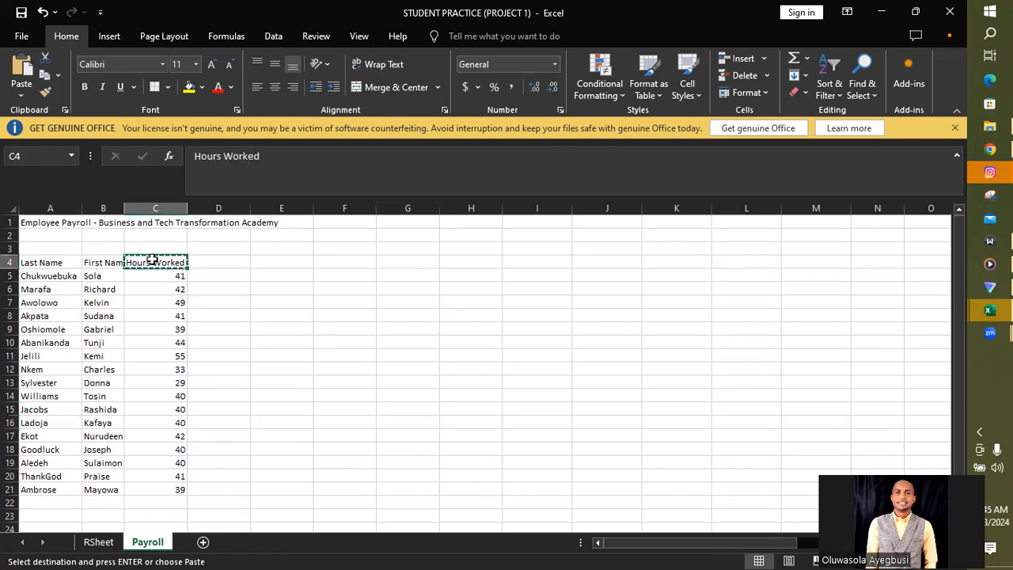
click(149, 246)
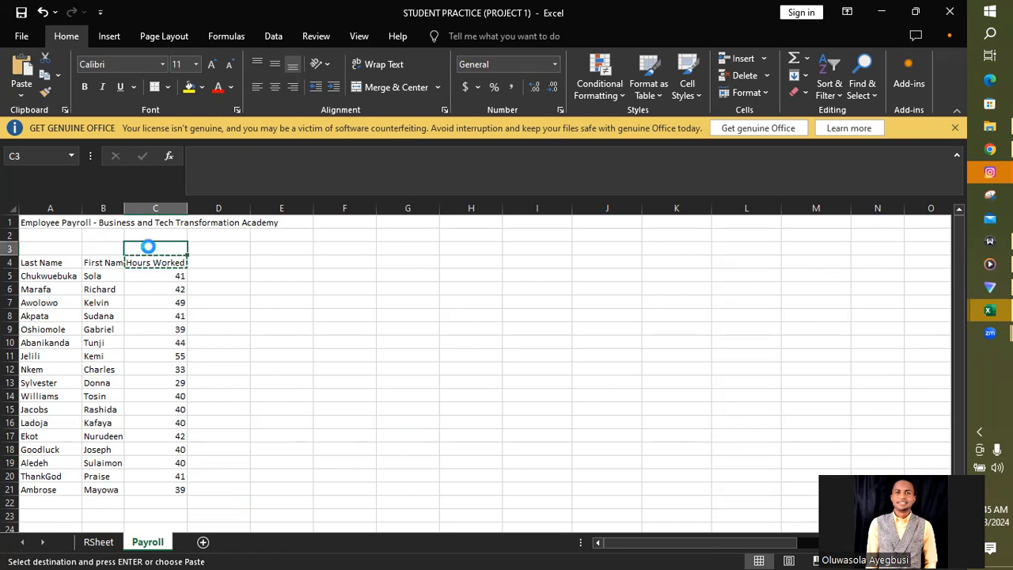
key(ctrl+v)
Step: Replace the heading in cell C4 with the date April 1
double_click(152, 262)
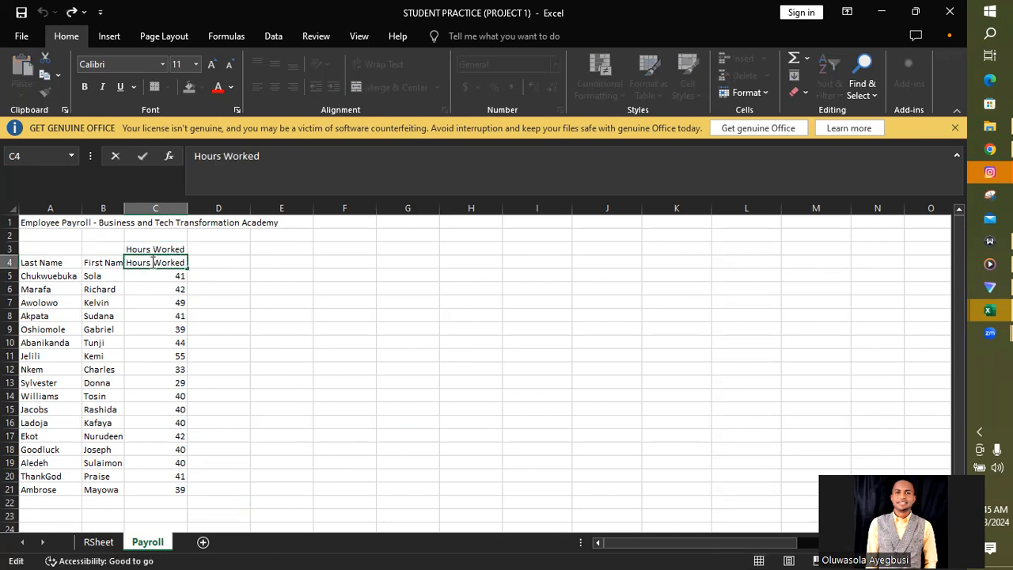
key(BackSpace)
key(BackSpace)
key(BackSpace)
key(BackSpace)
key(BackSpace)
key(BackSpace)
key(BackSpace)
key(BackSpace)
key(BackSpace)
key(BackSpace)
key(BackSpace)
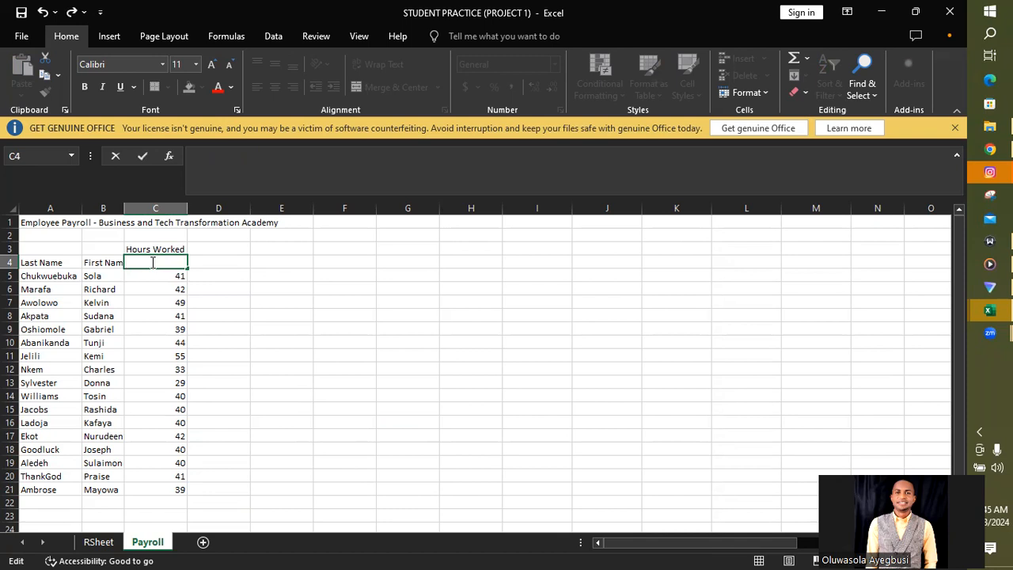
text(Apro)
key(BackSpace)
text(il 1)
key(Return)
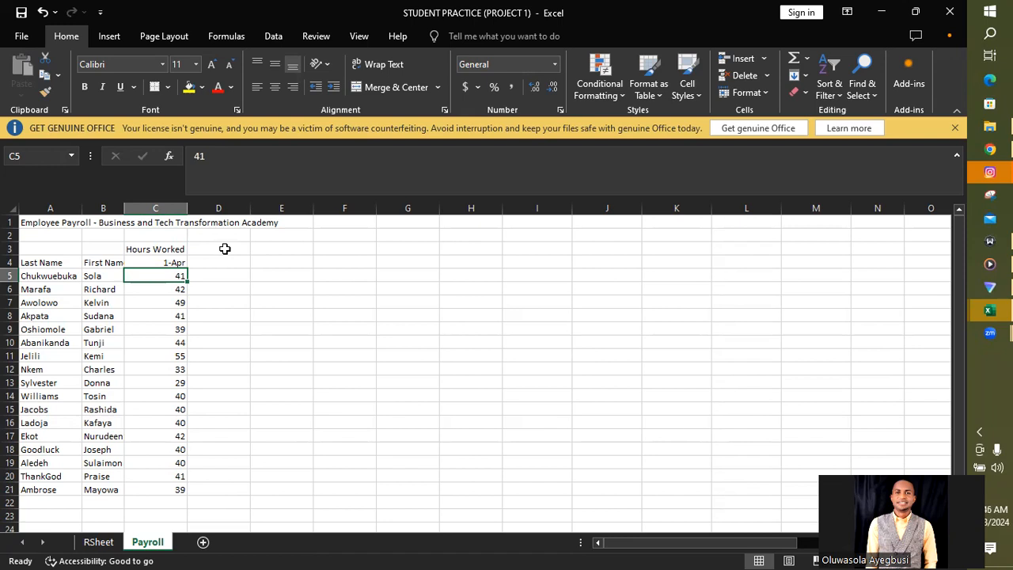
Step: Go back to RSheet and examine its data columns
click(106, 543)
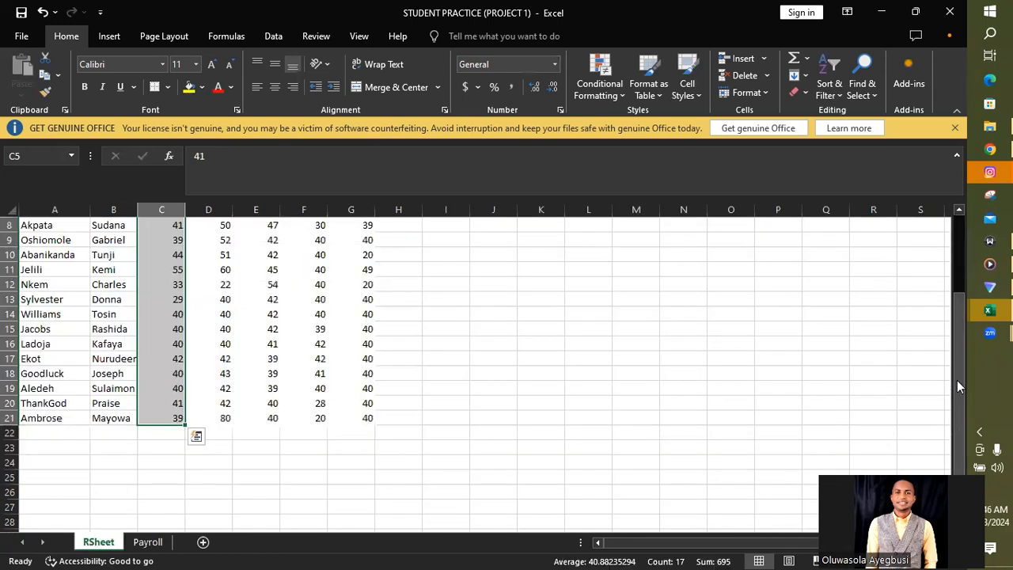
drag(957, 380, 953, 319)
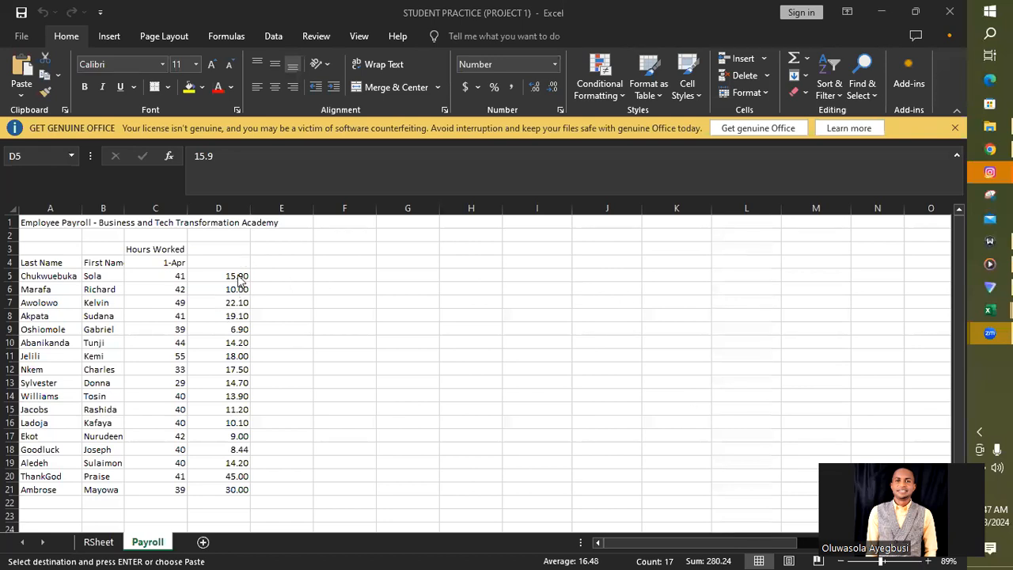
Step: Move the date heading and hours from C4:C21 of Payroll to column E, starting at E4
click(237, 275)
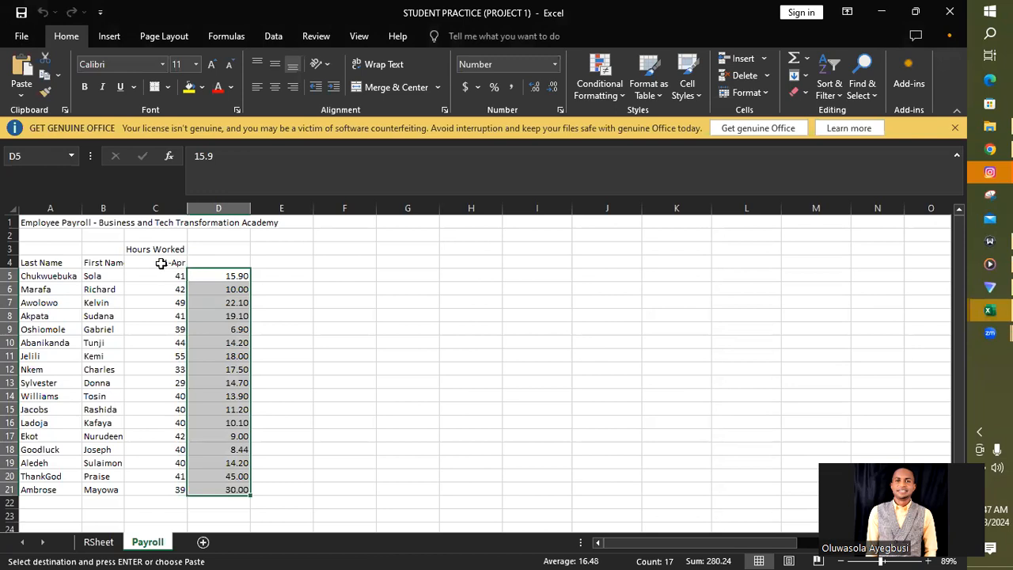
drag(159, 262, 168, 489)
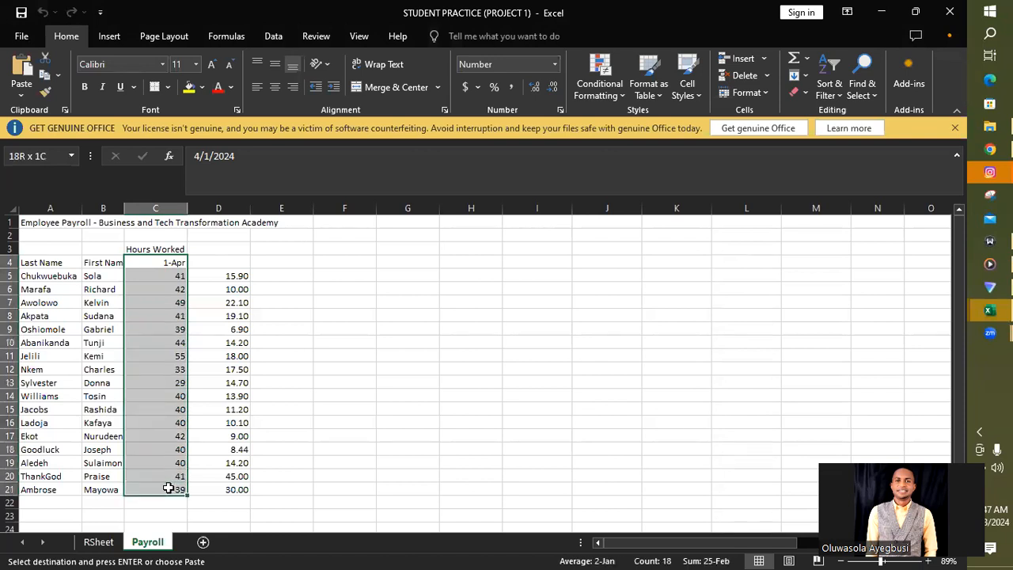
key(ctrl+c)
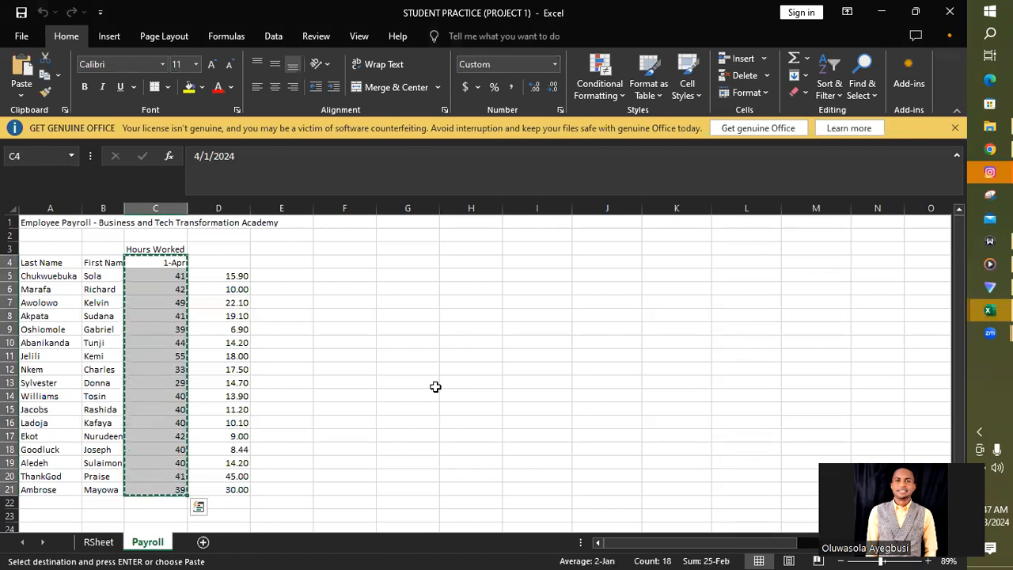
click(281, 262)
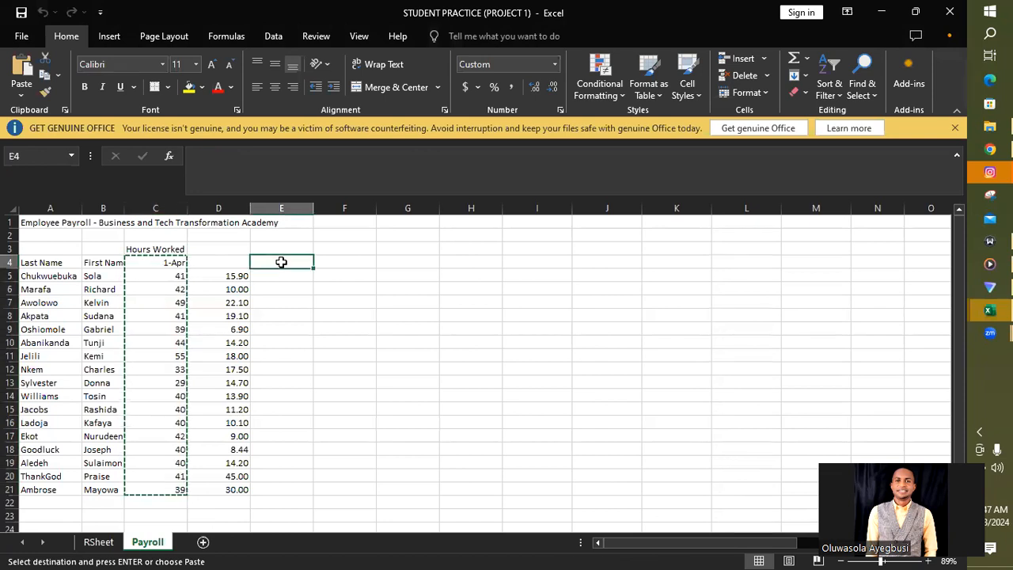
key(ctrl+v)
Step: Move the hourly rates from D5:D21 into column C, starting at C5
drag(219, 276, 221, 488)
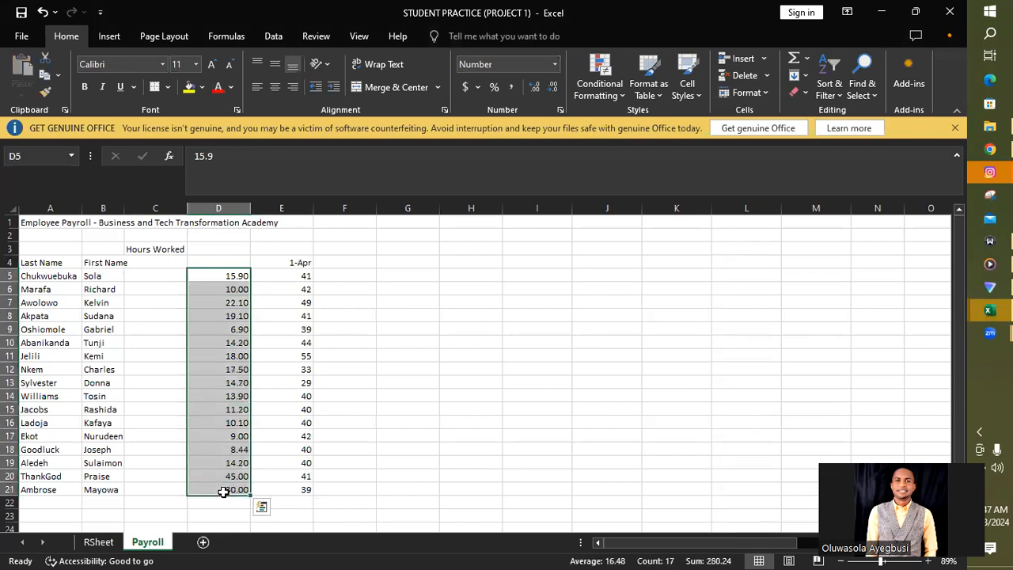
key(ctrl+c)
key(ctrl+q)
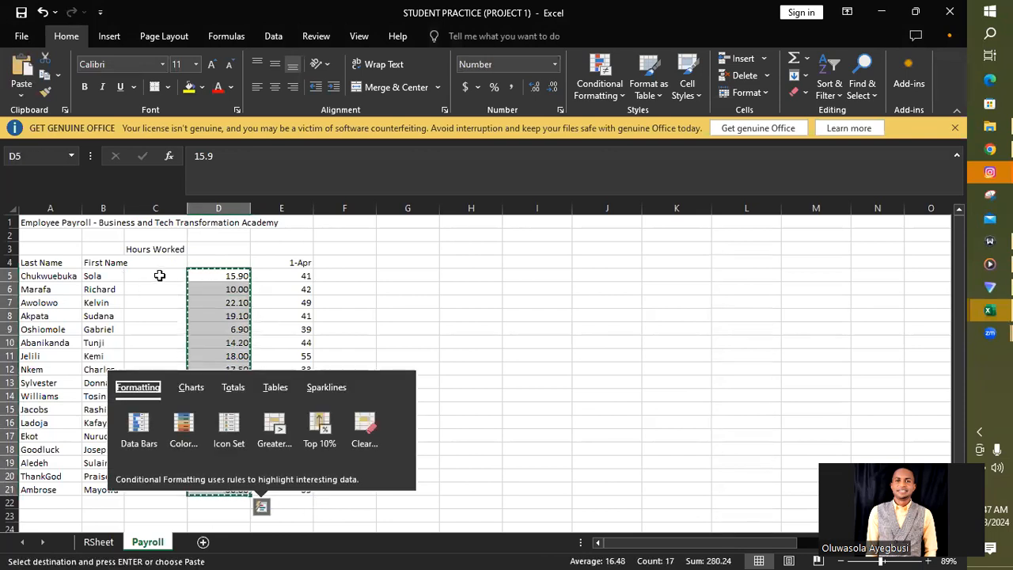
click(159, 275)
key(ctrl+v)
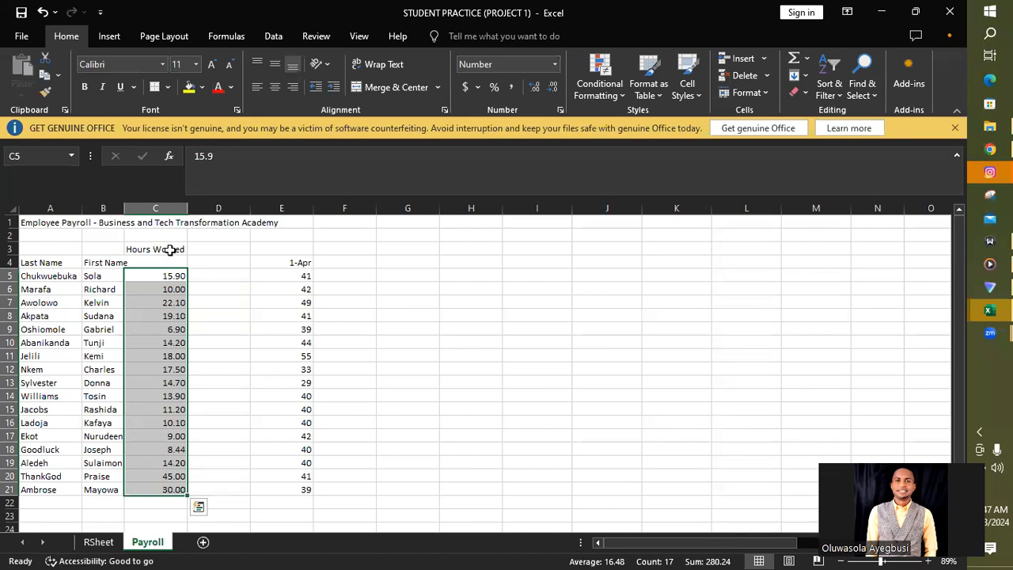
Step: Enter the heading "Hourly Wage" in C4 above the rates
click(158, 262)
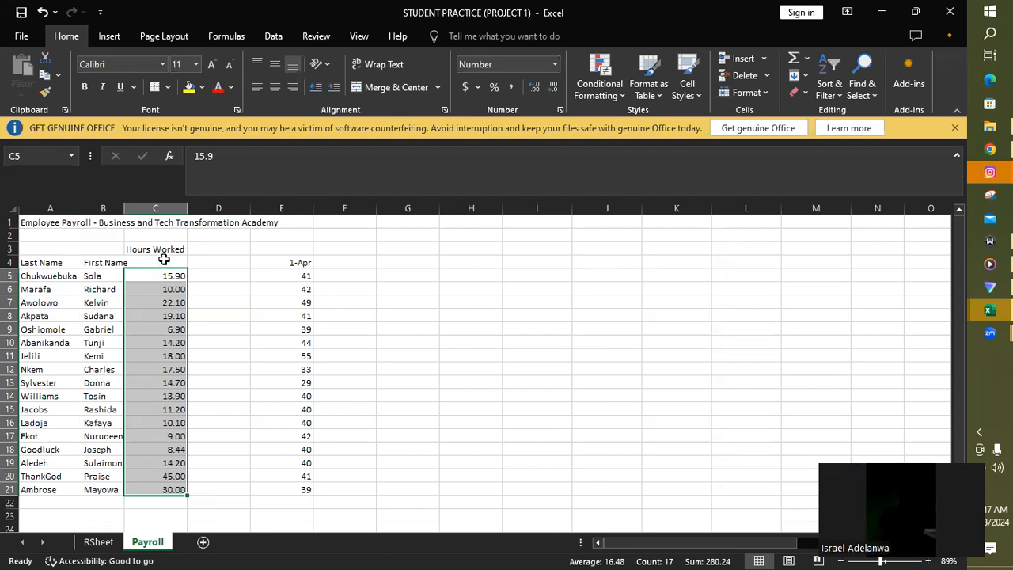
click(163, 259)
text(Hourl)
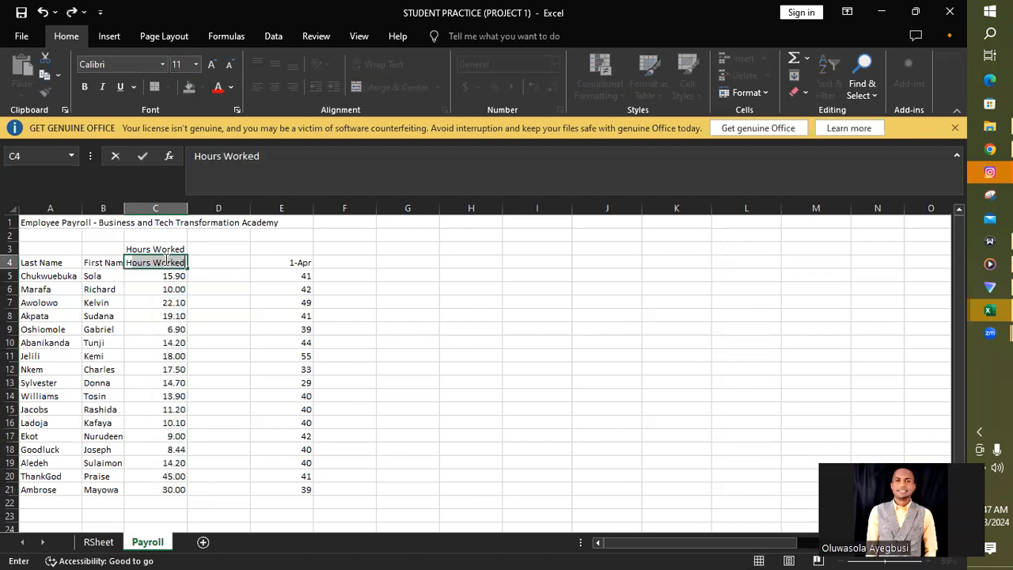
text(y W)
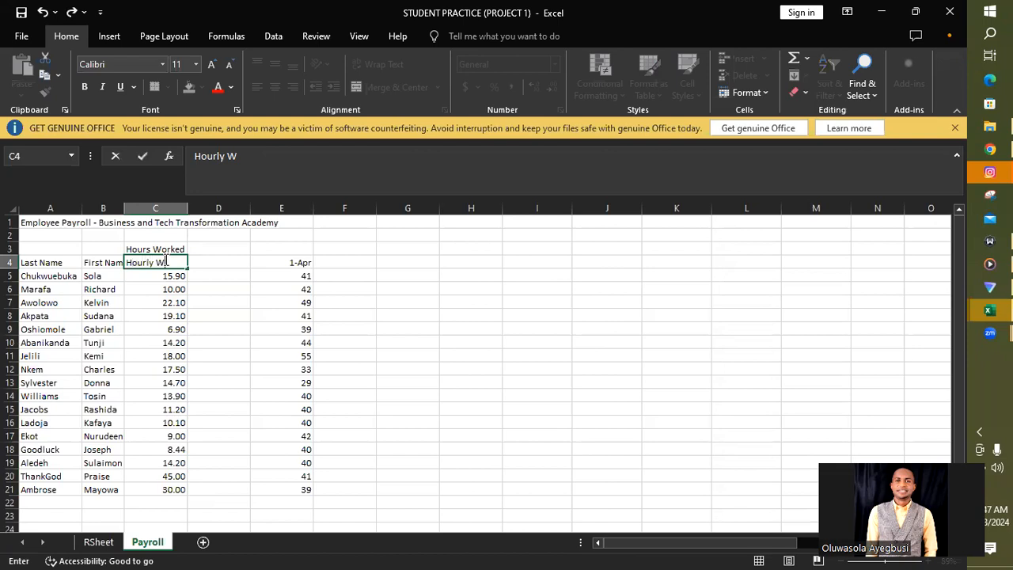
text(age)
Step: Move the "Hours Worked" heading from C3 to D3
click(167, 250)
key(ctrl+c)
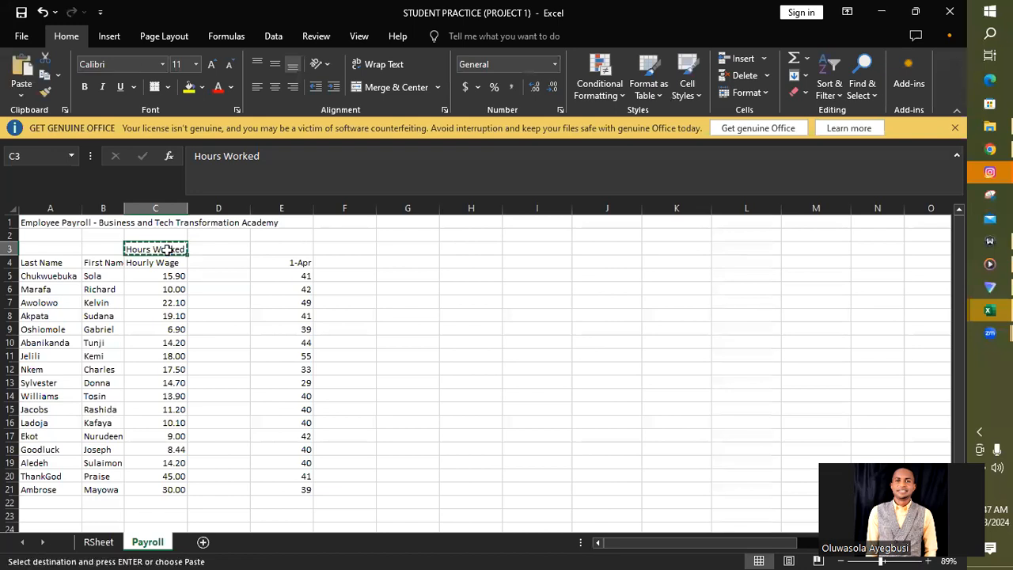
click(220, 250)
key(ctrl+v)
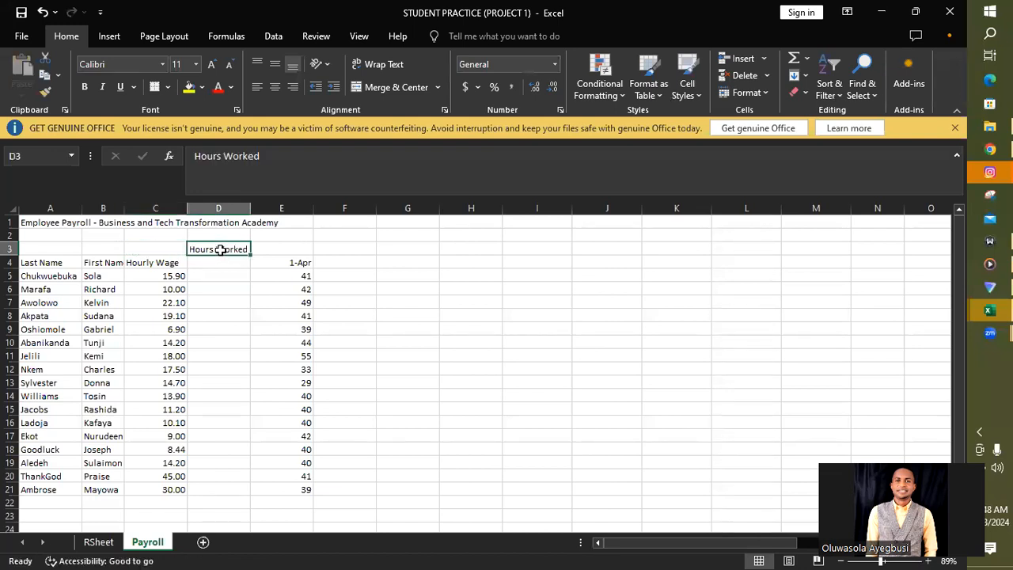
Step: Move the date heading and hours from E4:E21 into column D, starting at D4
click(299, 261)
drag(299, 261, 306, 489)
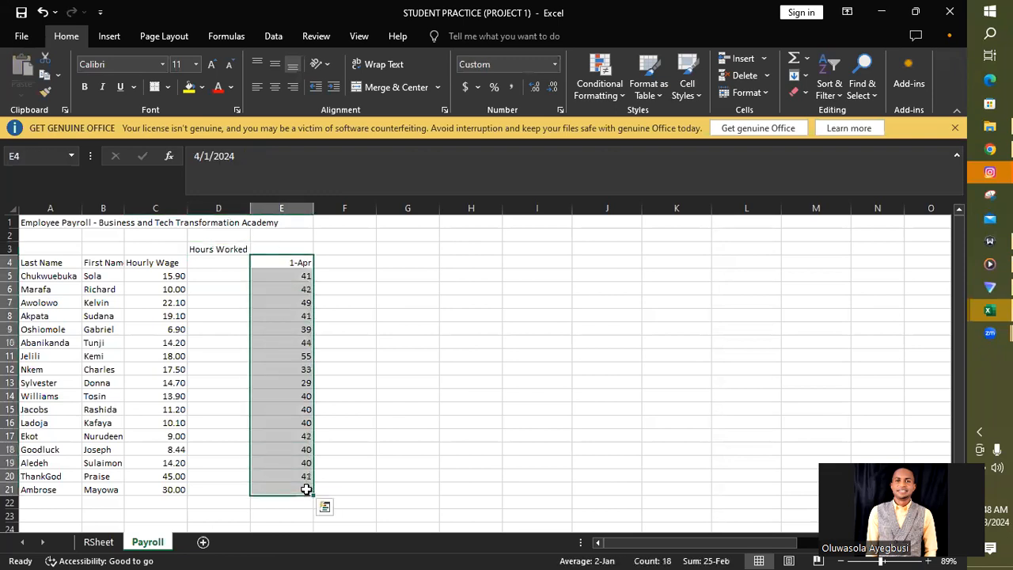
key(ctrl+x)
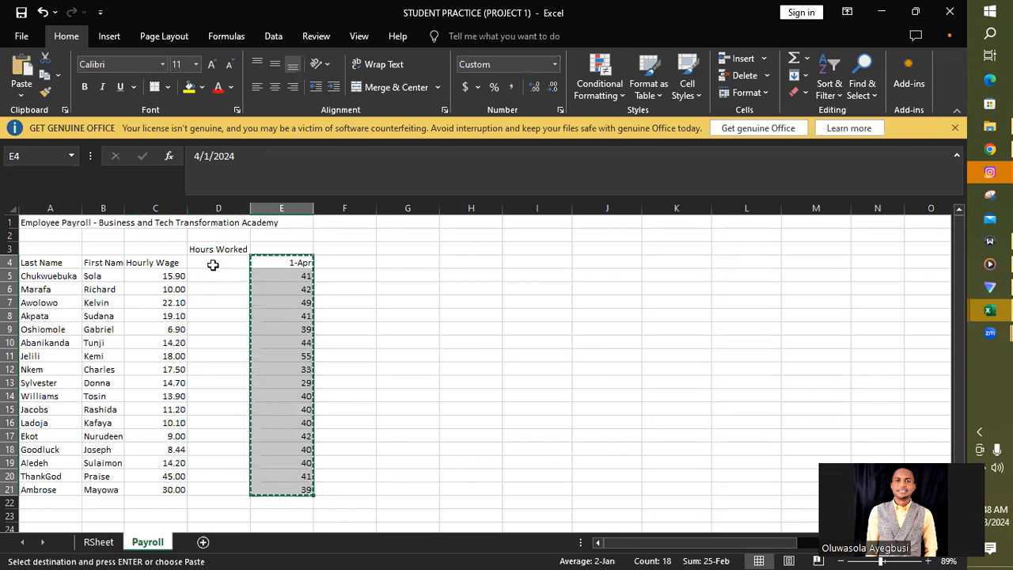
click(213, 265)
key(ctrl+v)
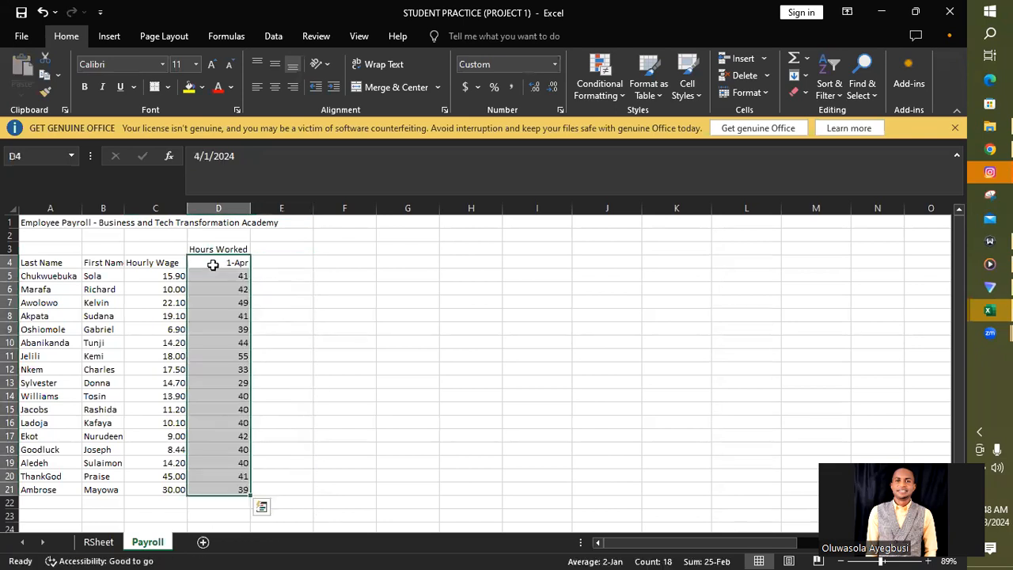
click(441, 392)
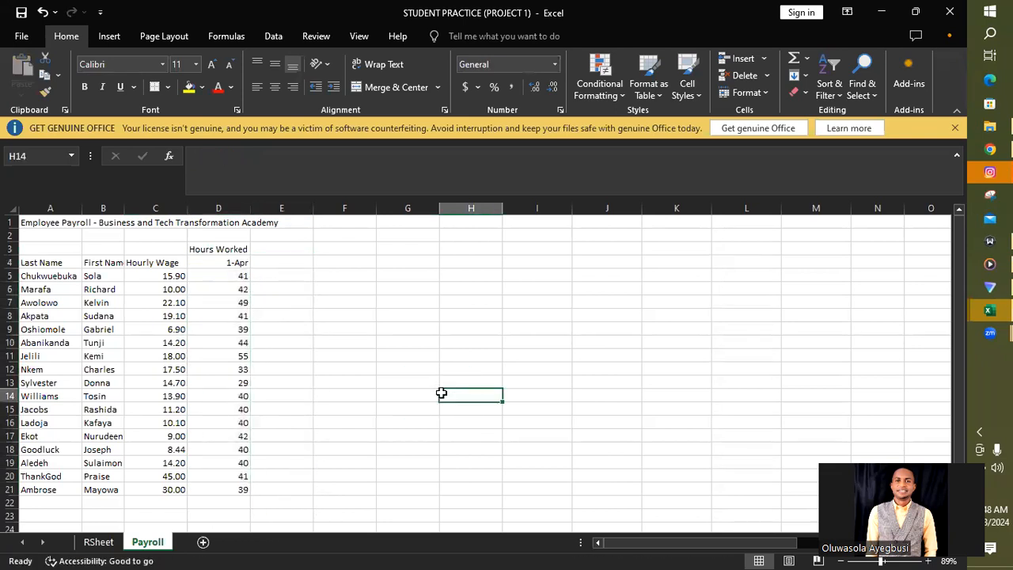
Step: Enter the heading "Pay" in E3
click(282, 250)
text(Pay)
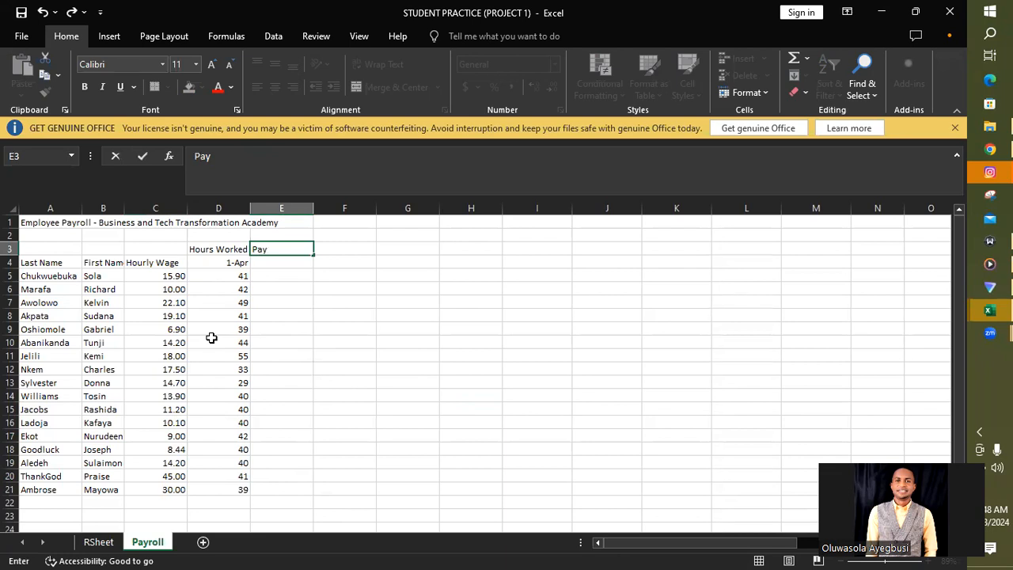
Step: Calculate the first employee's pay in E5 with =C5*D5 and fill the formula down to E21
click(266, 275)
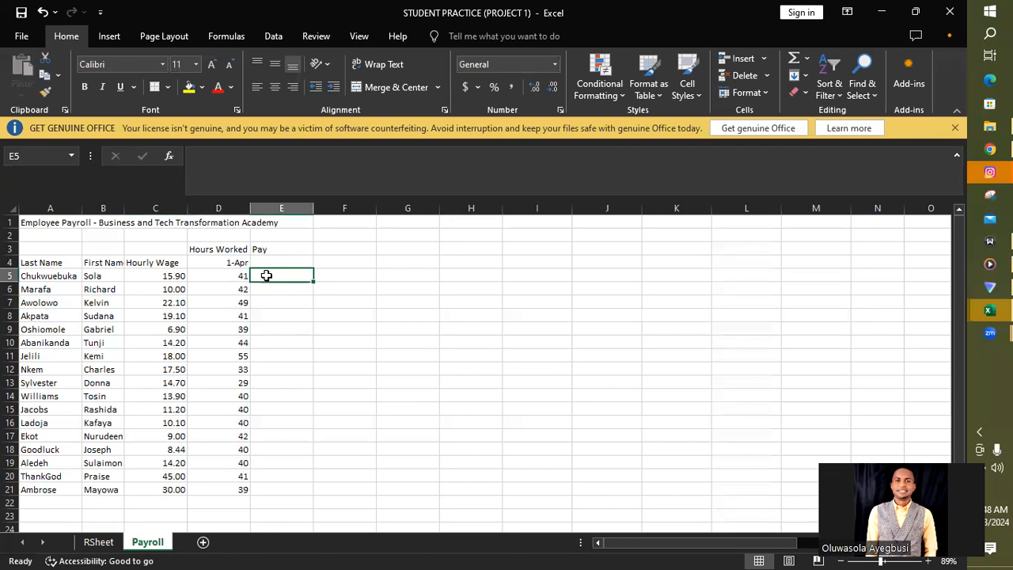
text(=)
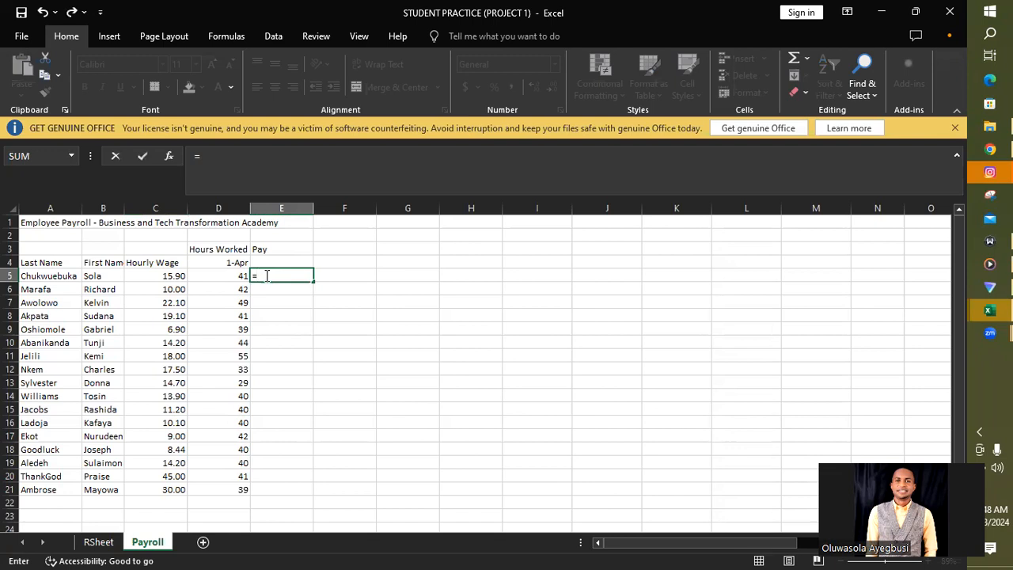
click(169, 277)
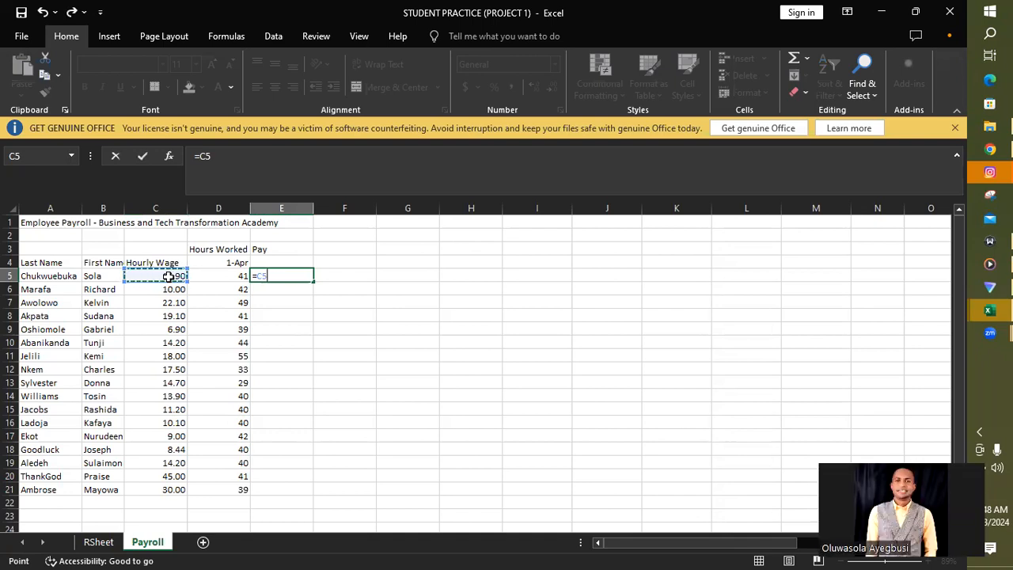
text(*)
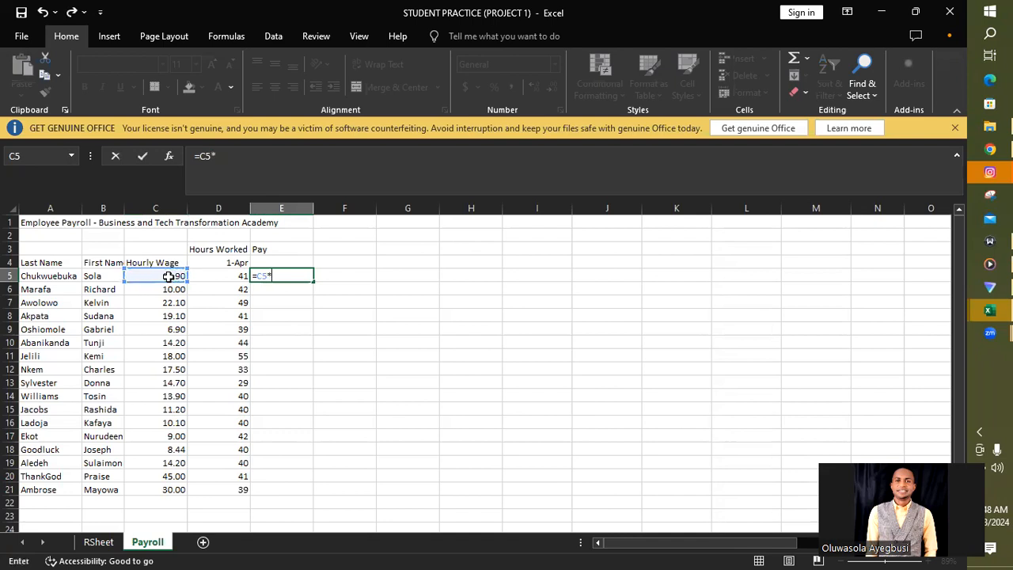
click(230, 275)
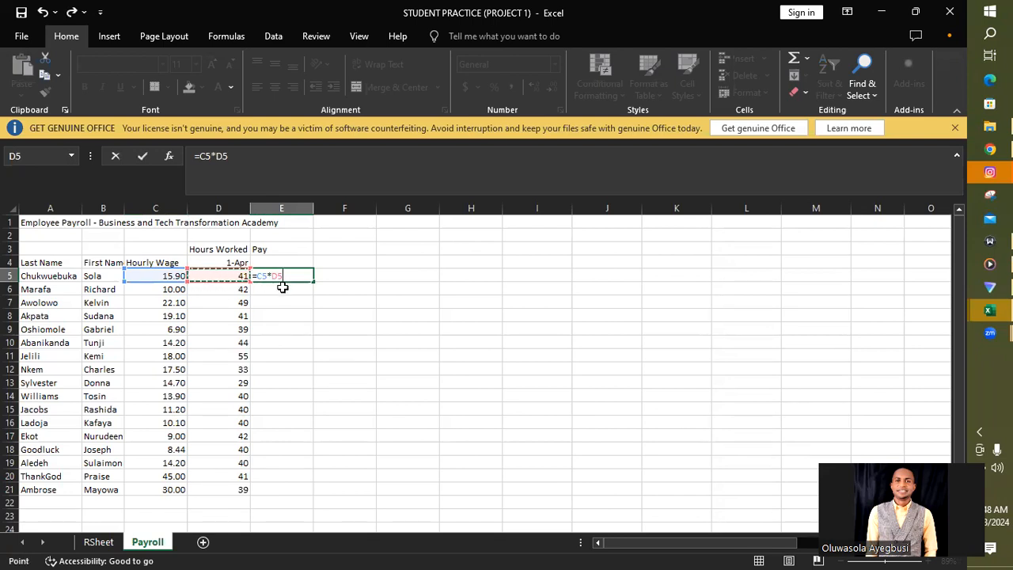
key(Return)
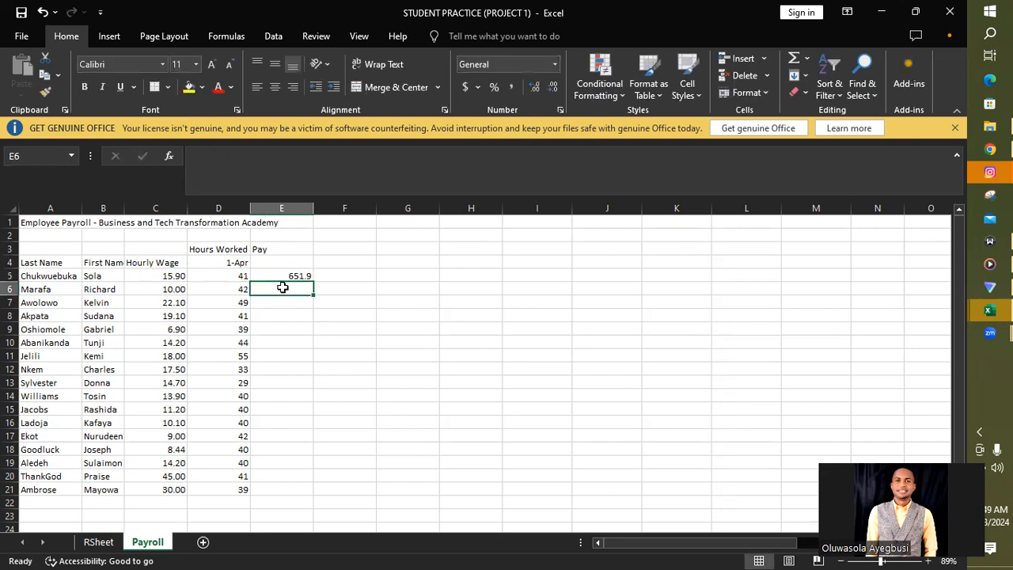
click(296, 274)
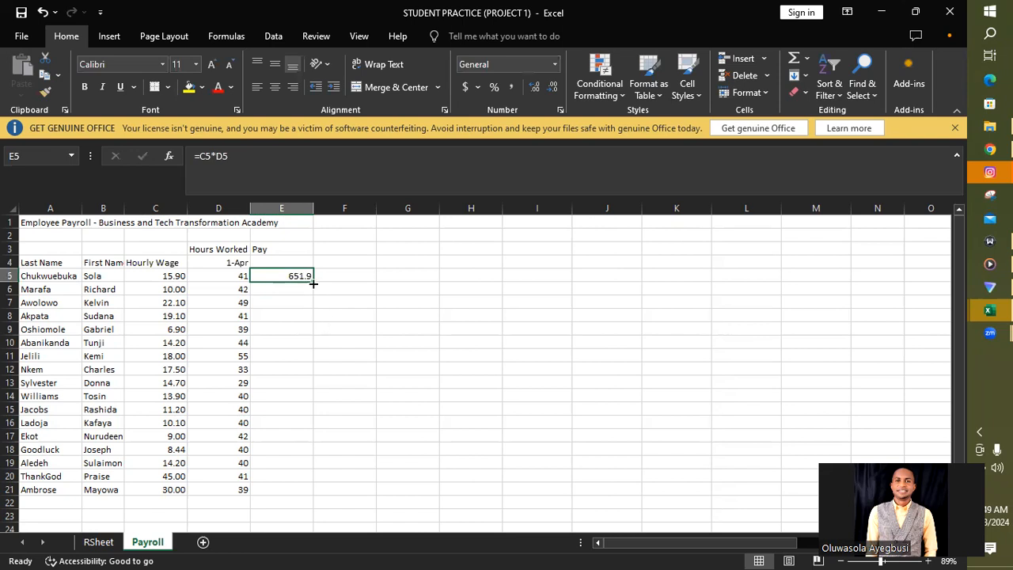
drag(311, 282, 305, 493)
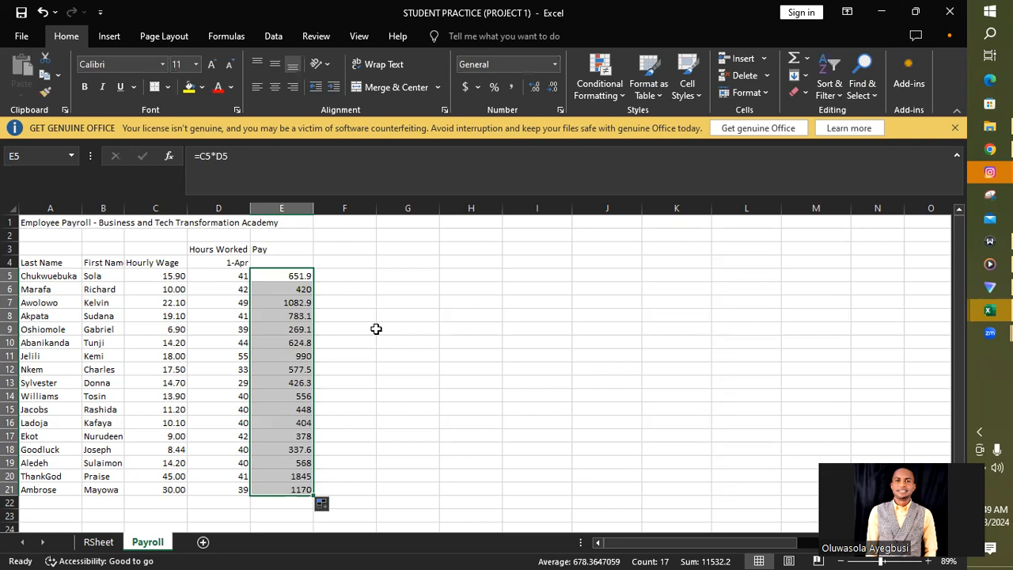
Step: Enter the heading "Overtime Hours" in F3
click(349, 248)
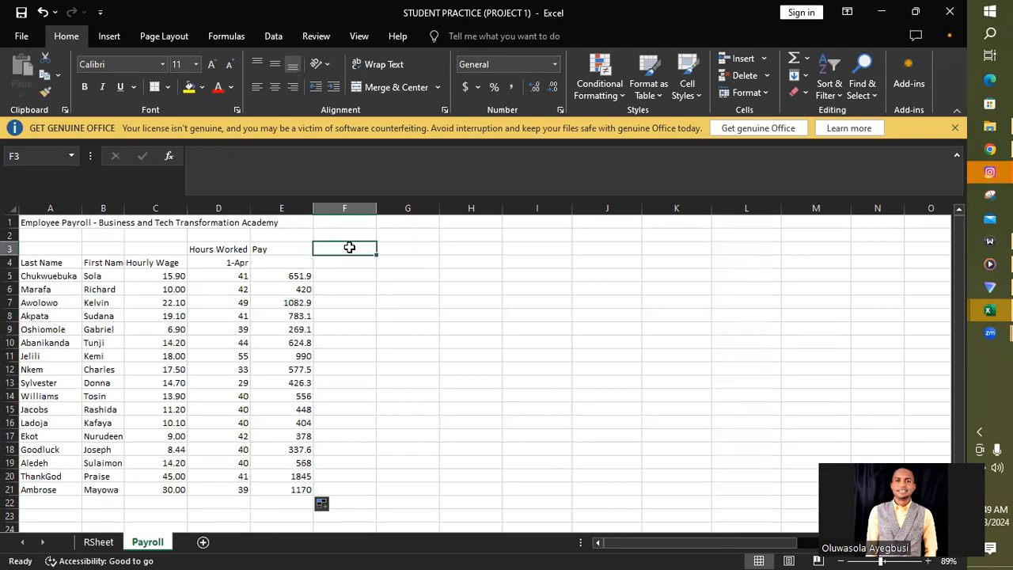
text(Over)
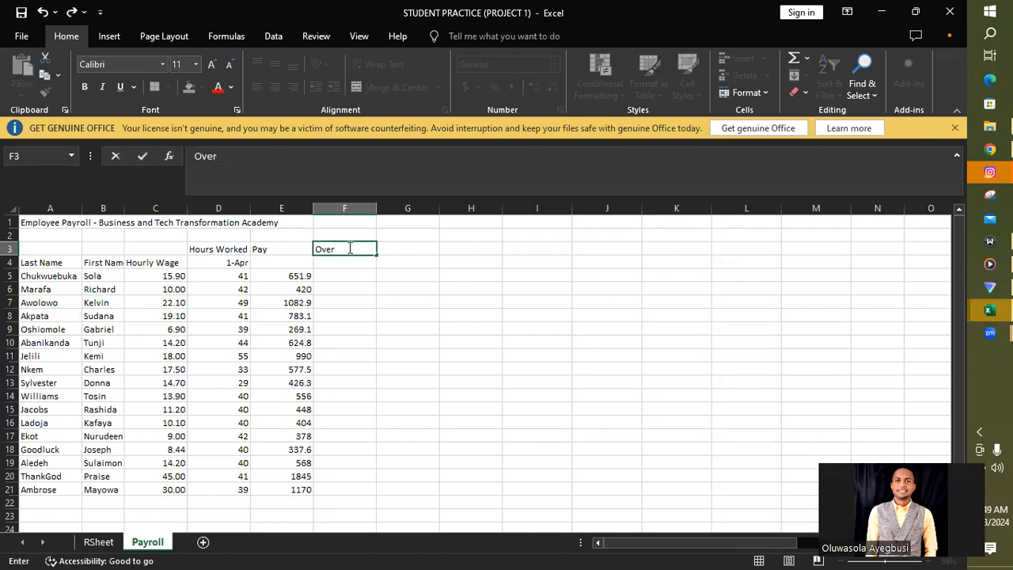
text(c)
key(BackSpace)
text(time Hours)
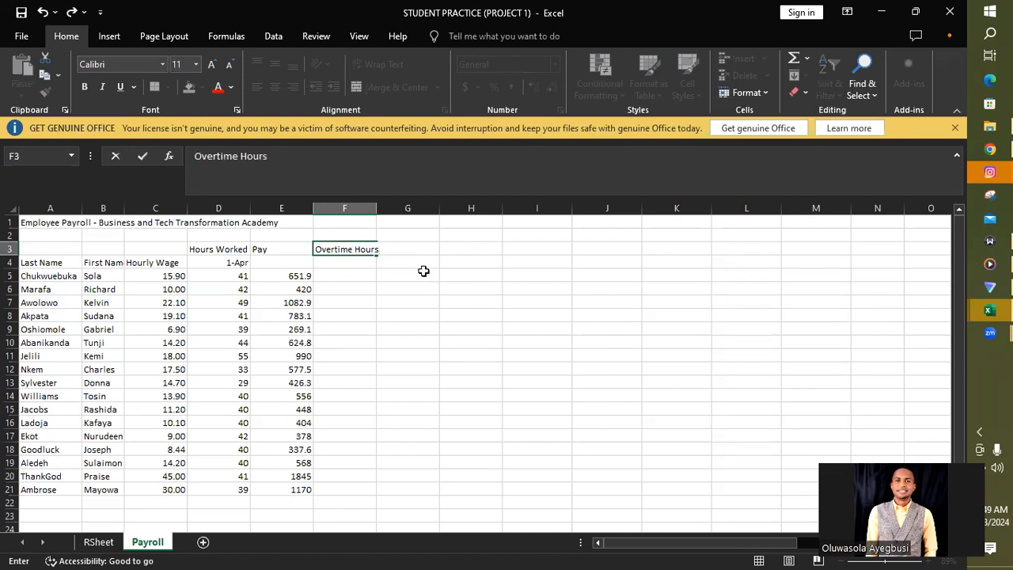
click(490, 258)
Step: Enter the heading "Overtime Bonus" in G3 and widen columns F and G to fit their headings
click(411, 247)
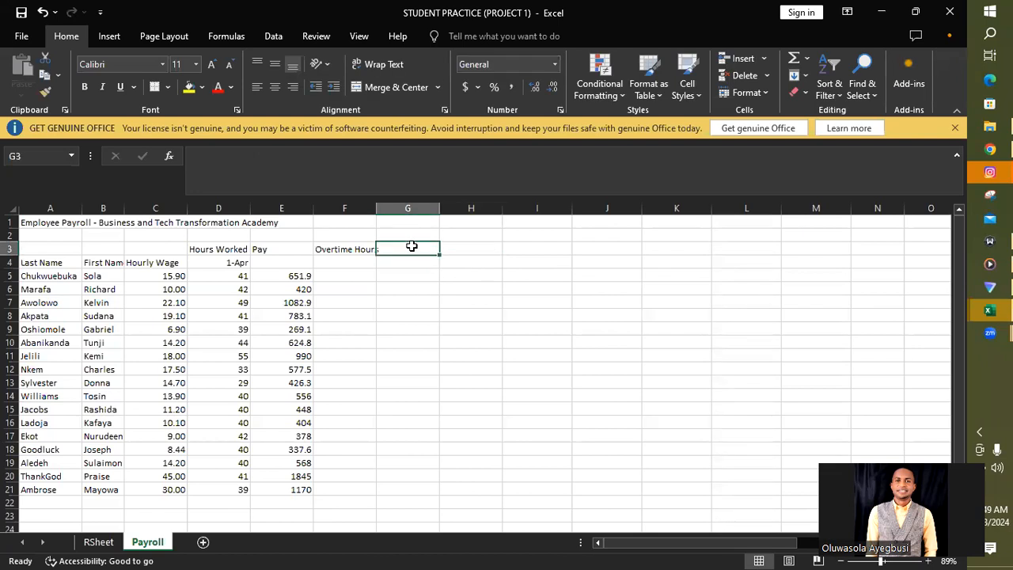
text(Overt)
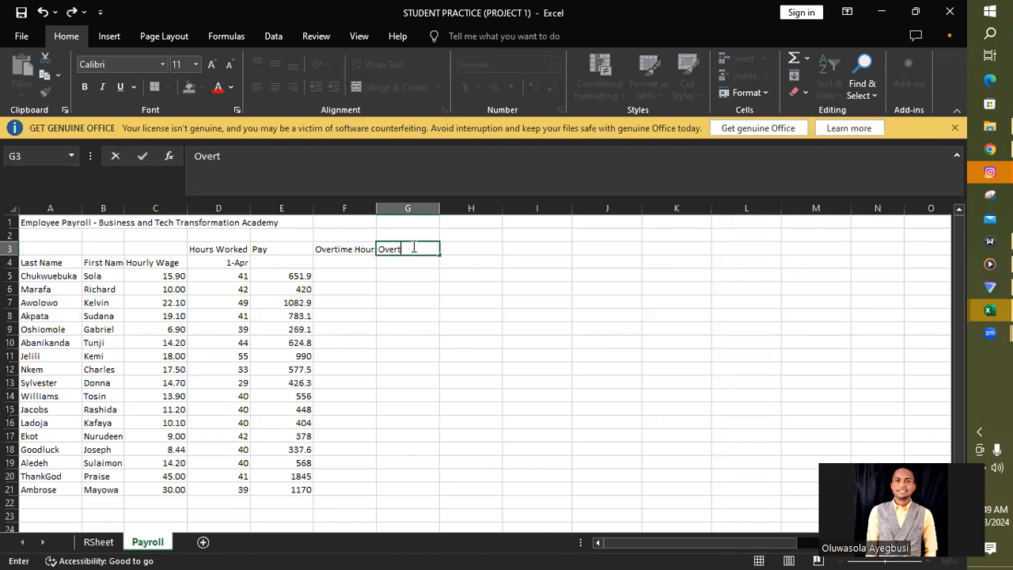
text(ime Bonus)
click(615, 319)
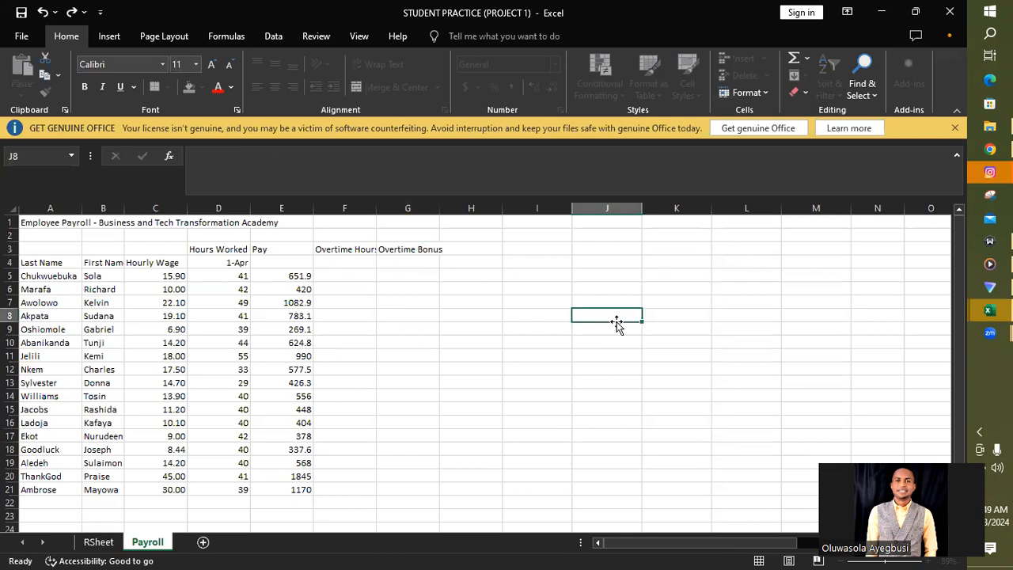
double_click(376, 208)
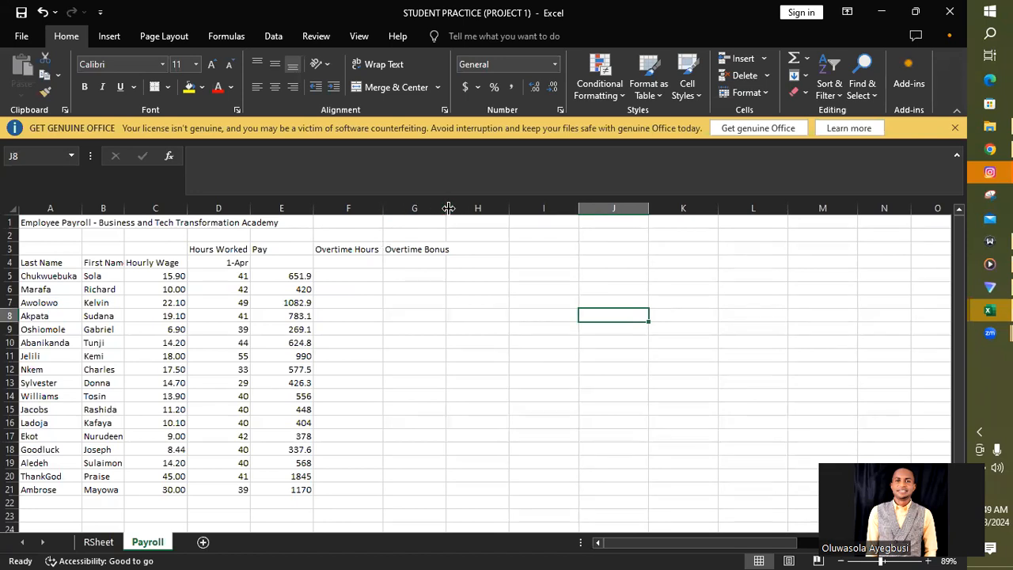
drag(450, 207, 454, 208)
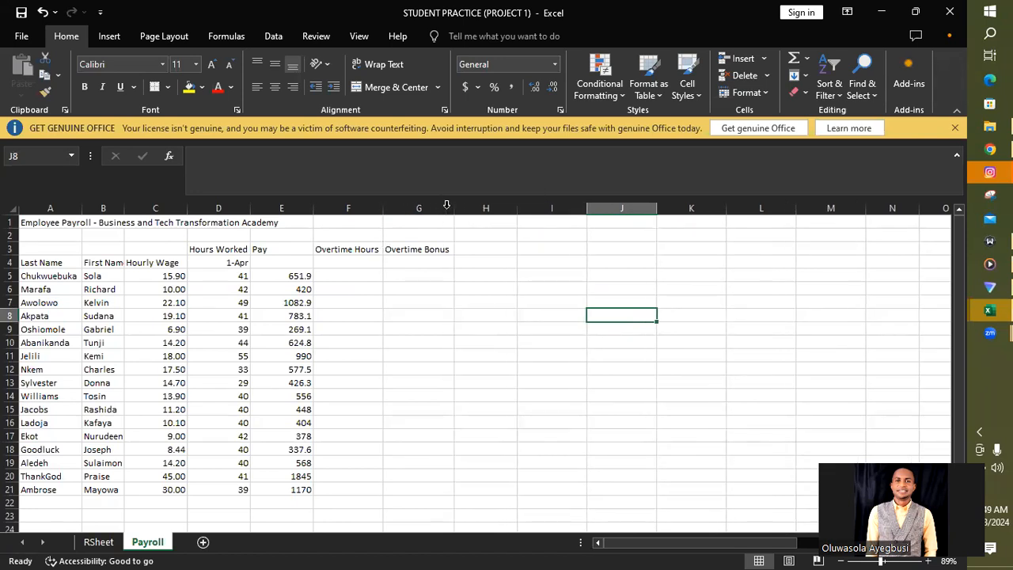
Step: Calculate overtime hours in F5 with =D5-40 and fill the formula down to F21
click(352, 273)
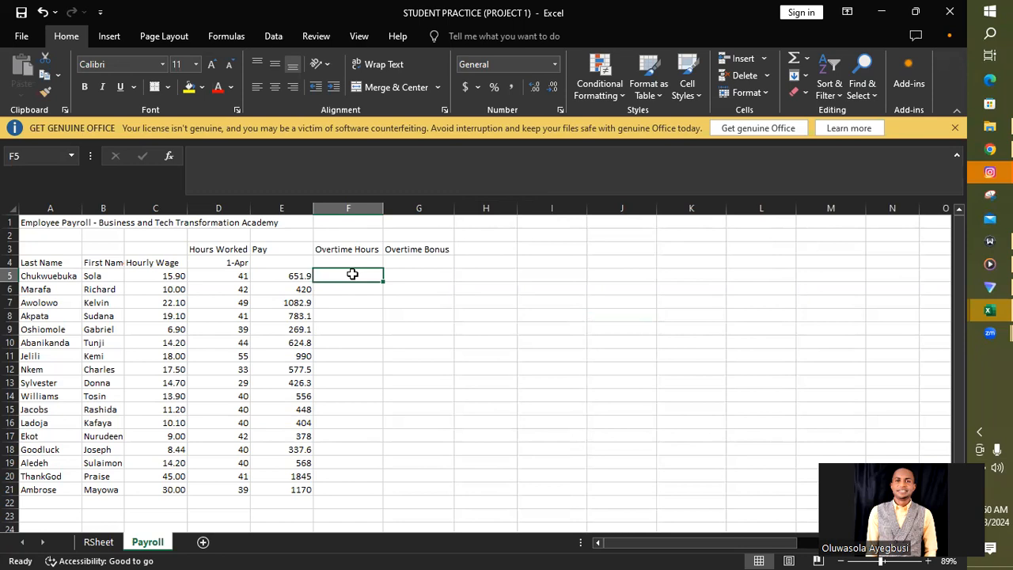
text(=)
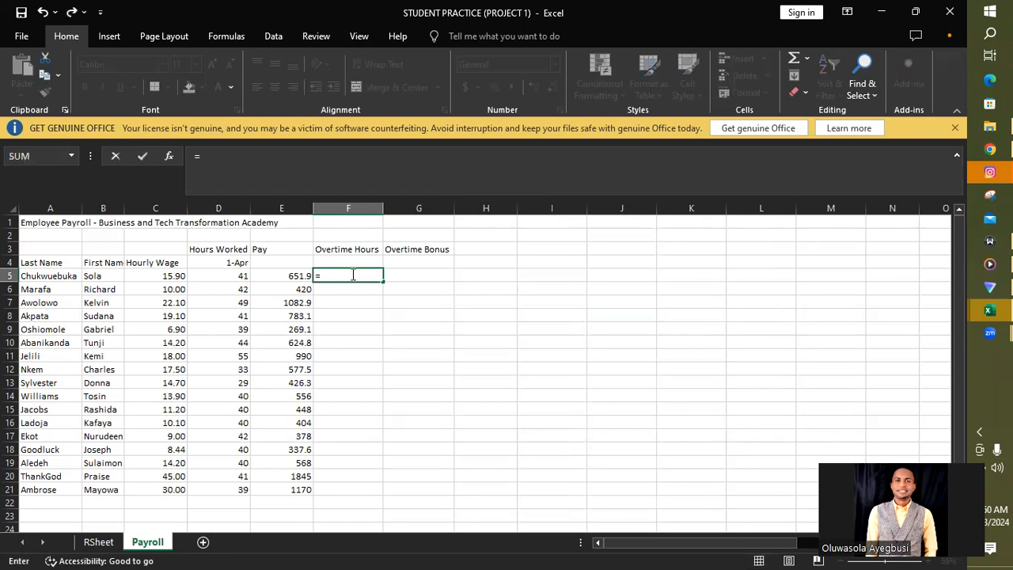
click(235, 276)
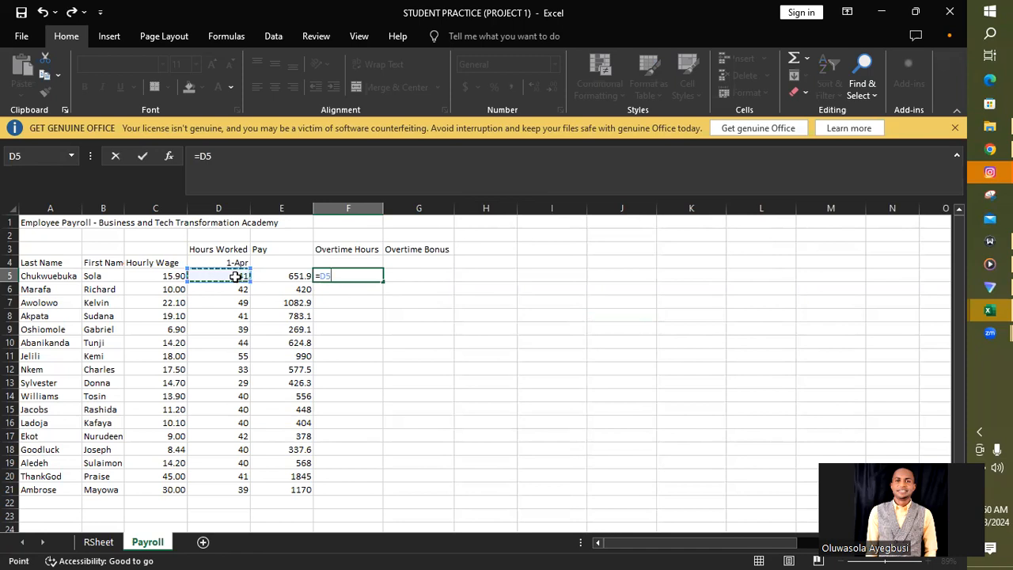
text(-40)
key(Return)
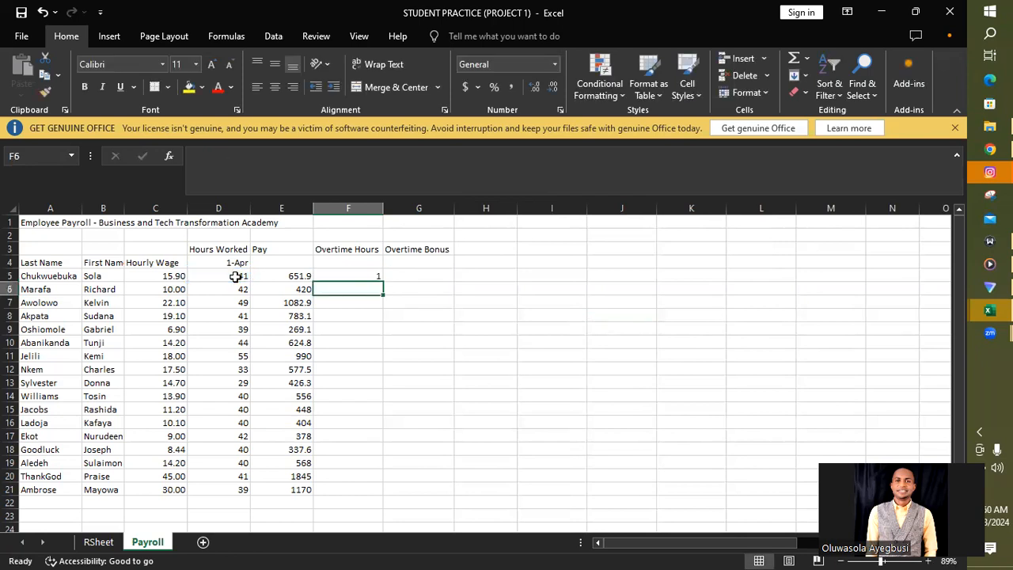
click(364, 272)
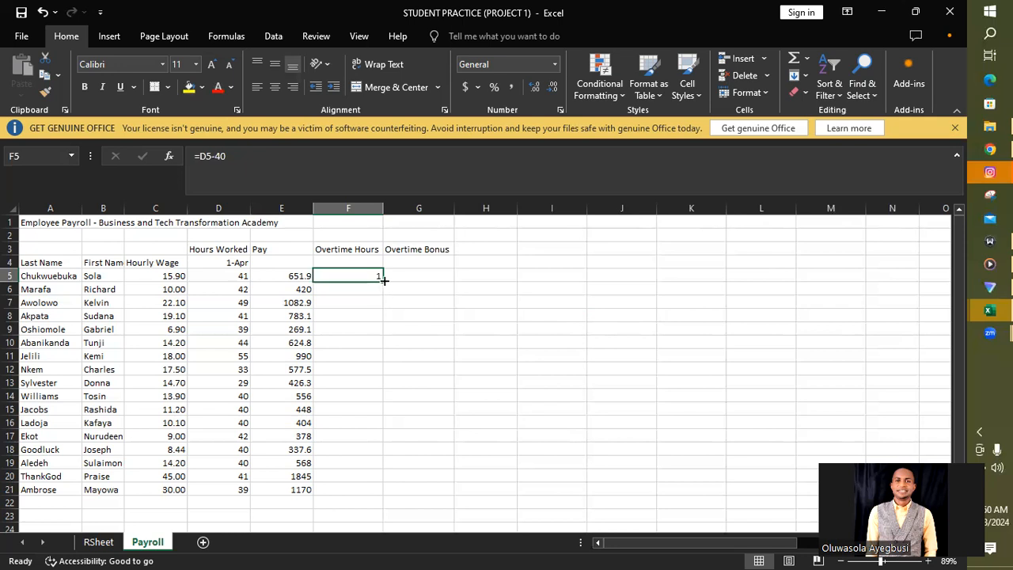
drag(383, 280, 373, 495)
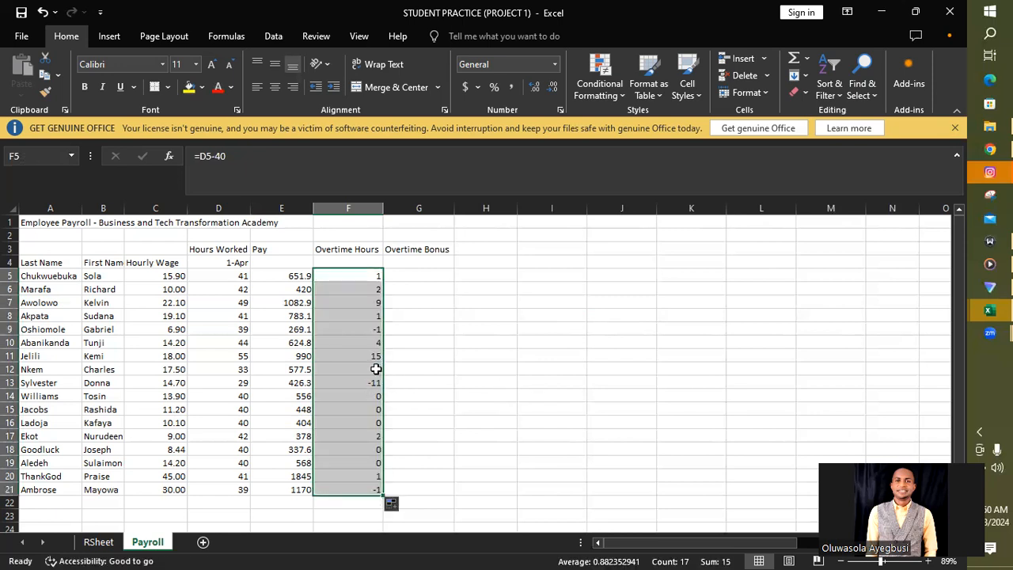
Step: Replace the overtime formula in F5 with =IF(D5>40,D5-40,0) and fill it down to F21
click(430, 346)
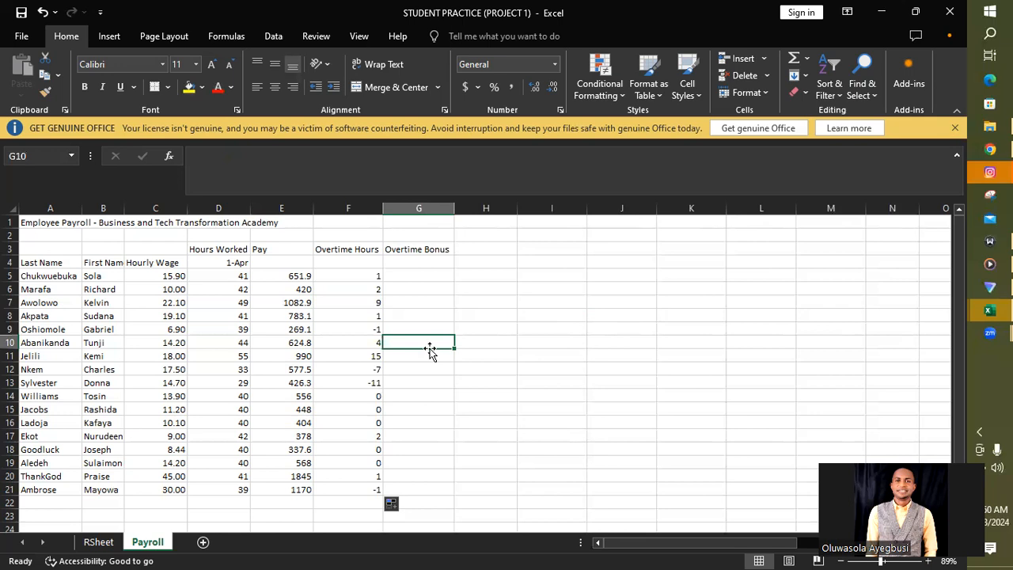
double_click(365, 277)
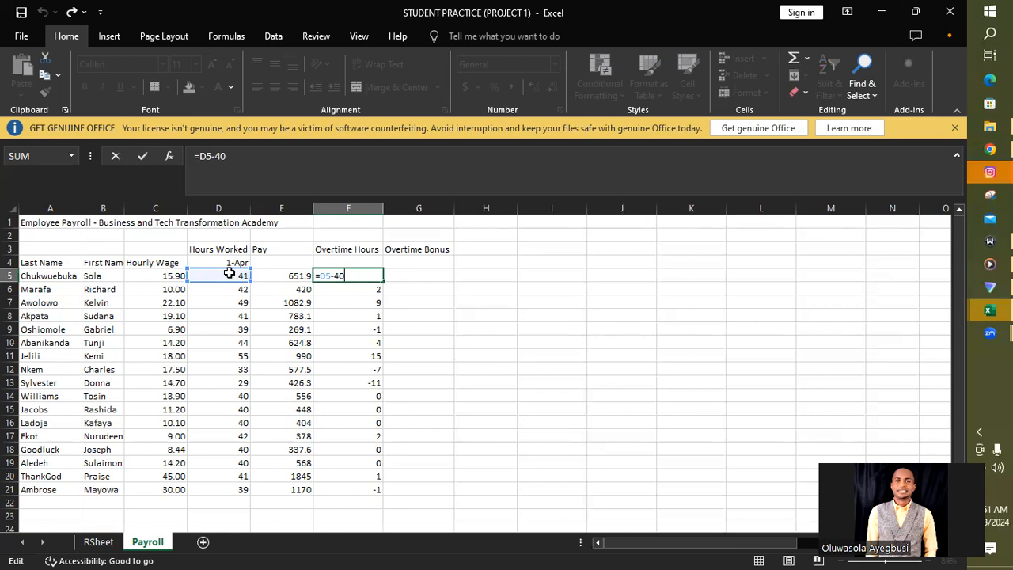
key(BackSpace)
key(BackSpace)
key(BackSpace)
key(BackSpace)
key(BackSpace)
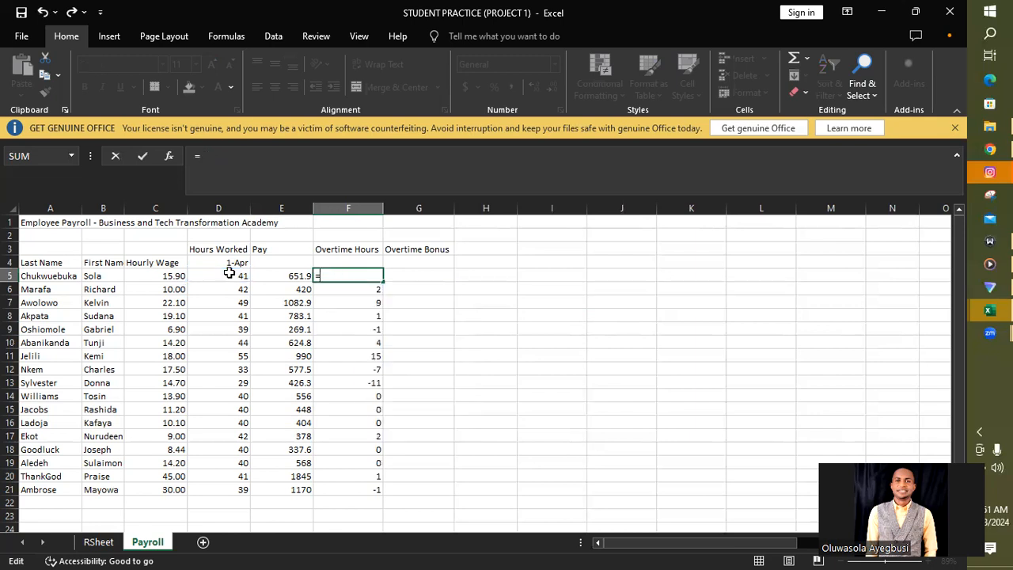
text(if)
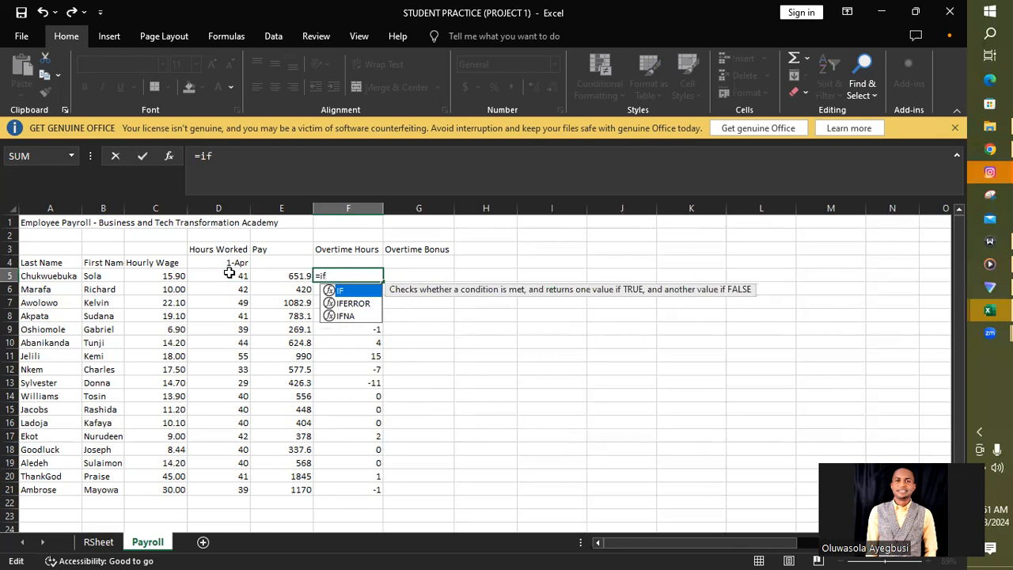
double_click(344, 289)
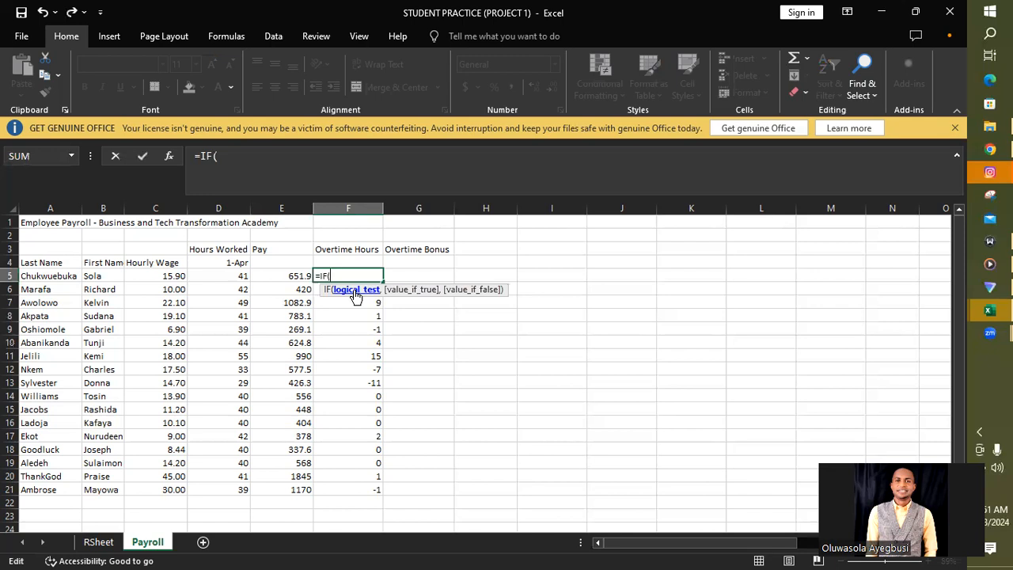
click(228, 276)
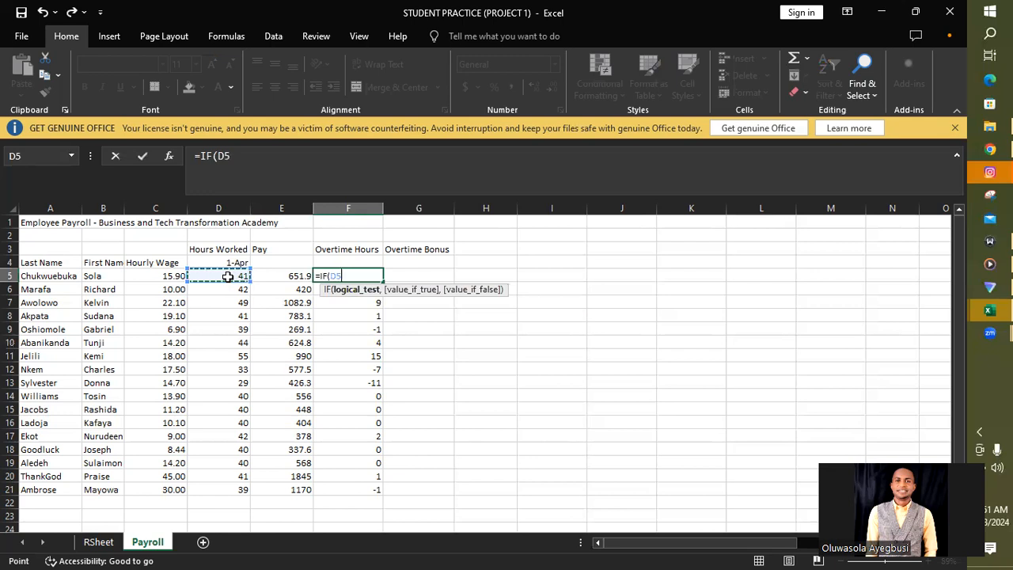
text(>40,)
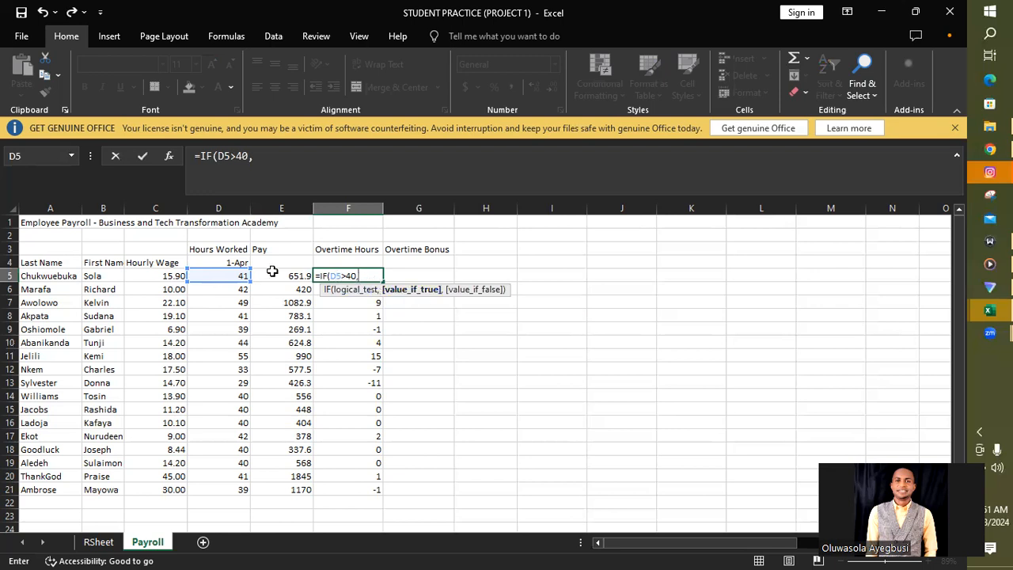
click(235, 275)
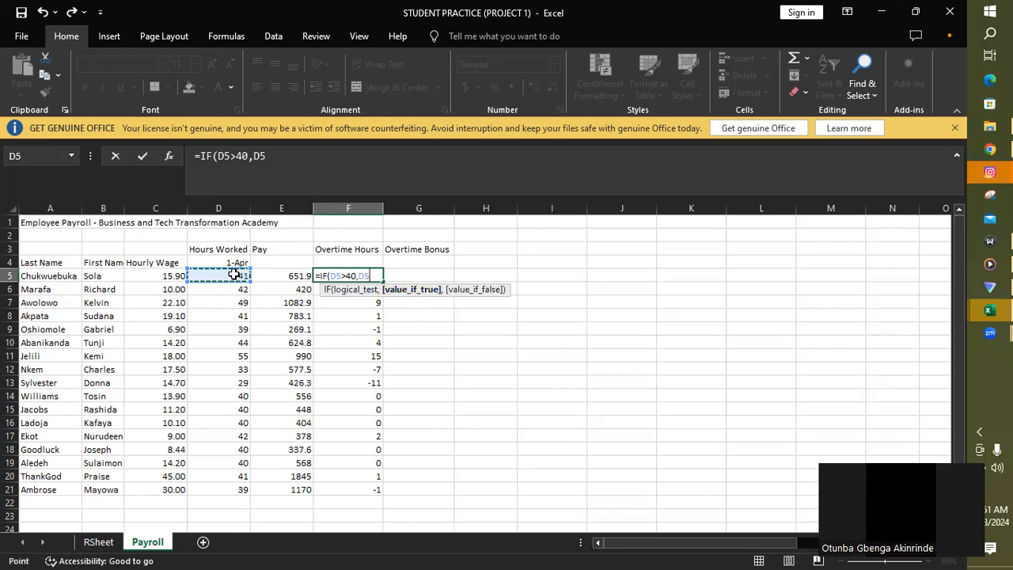
text(-40)
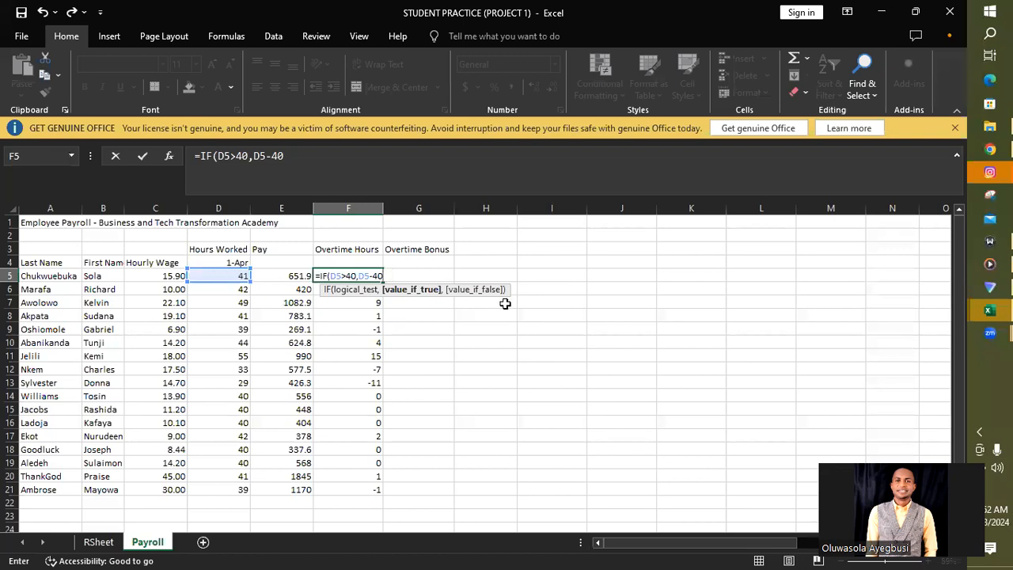
text(,0)
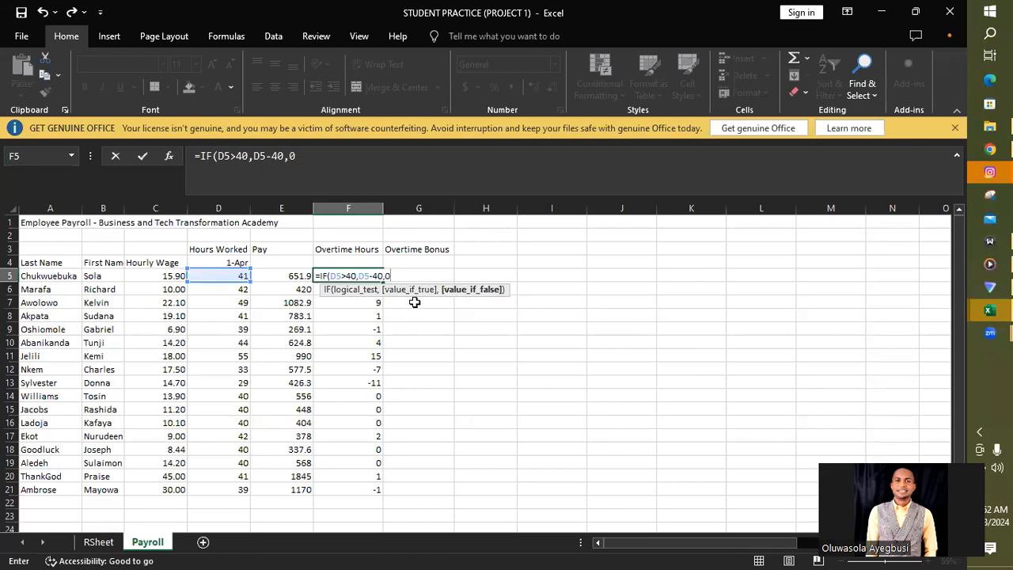
text())
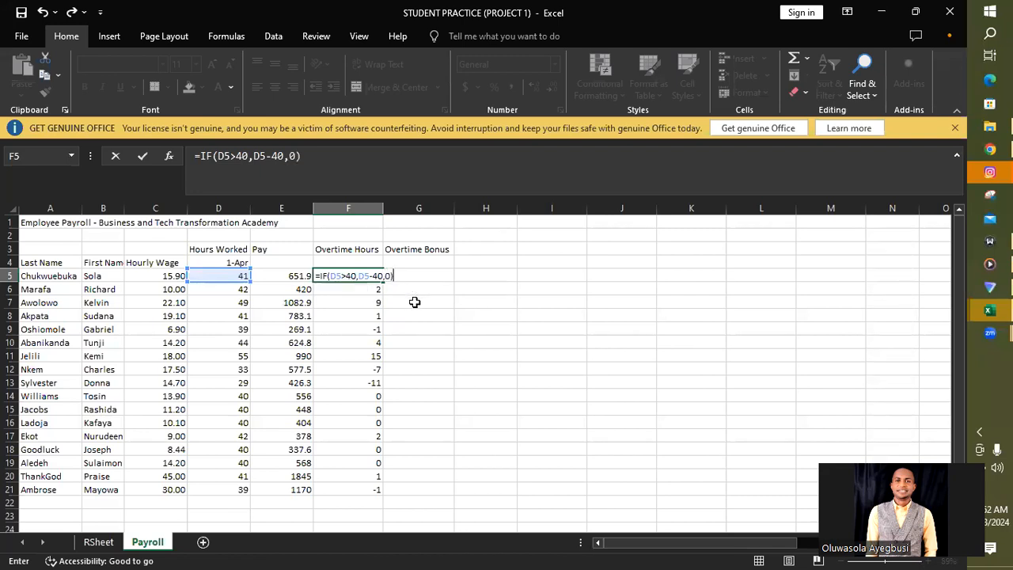
key(Return)
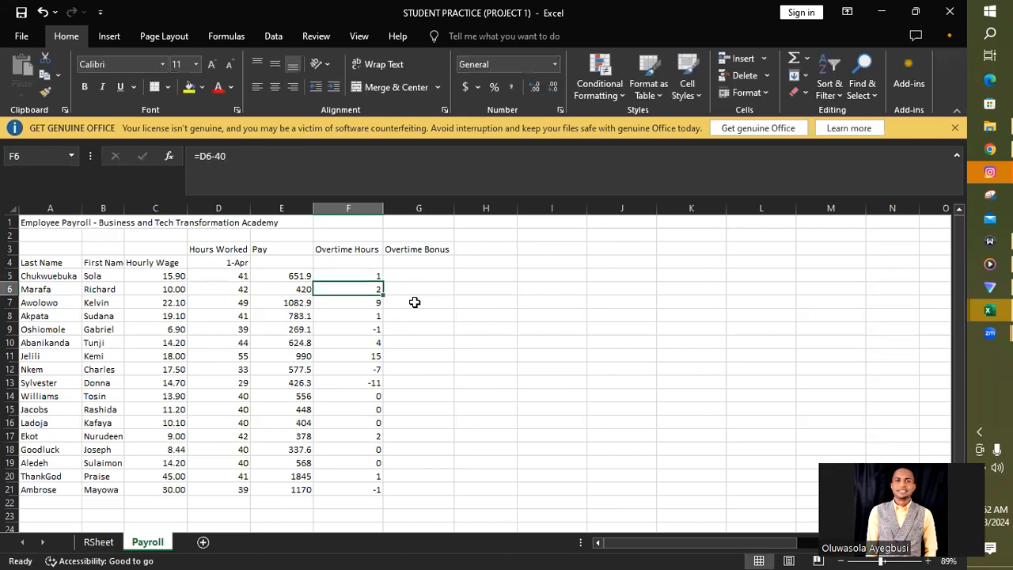
click(369, 275)
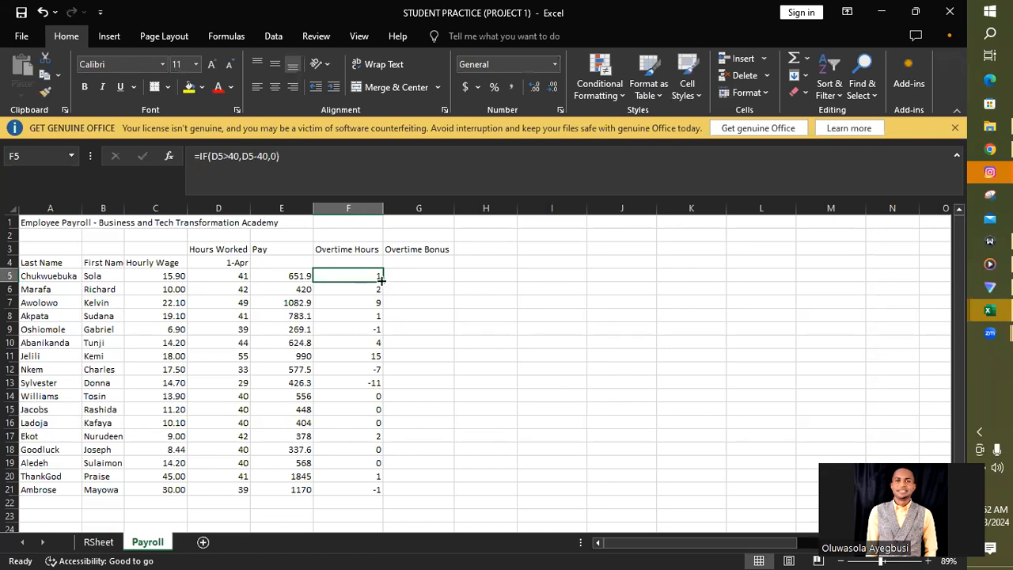
drag(380, 279, 377, 500)
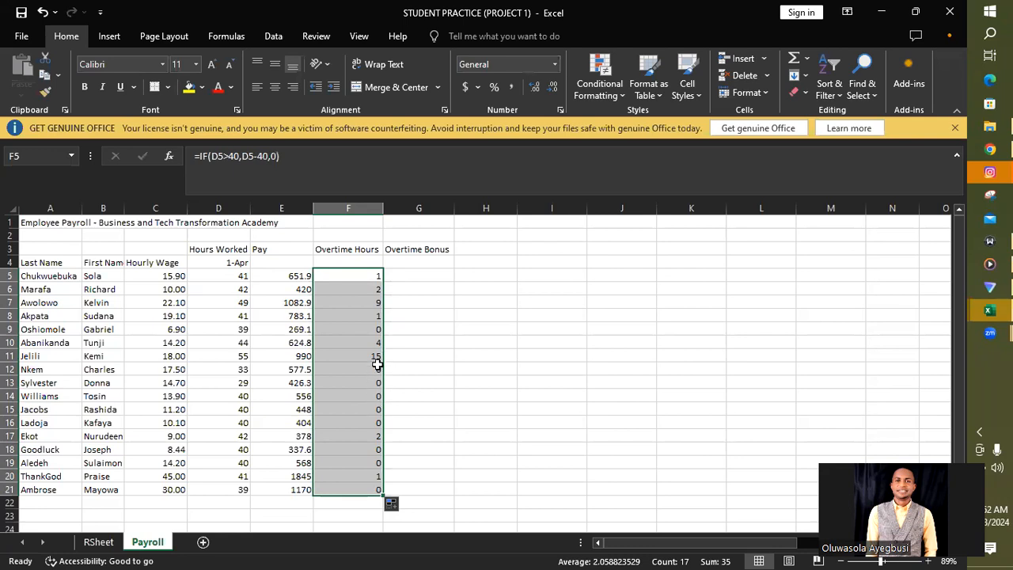
Step: Clear the overtime hours formula in F5 and re-enter it as =IF(D5>40,D5-40,0)
double_click(367, 278)
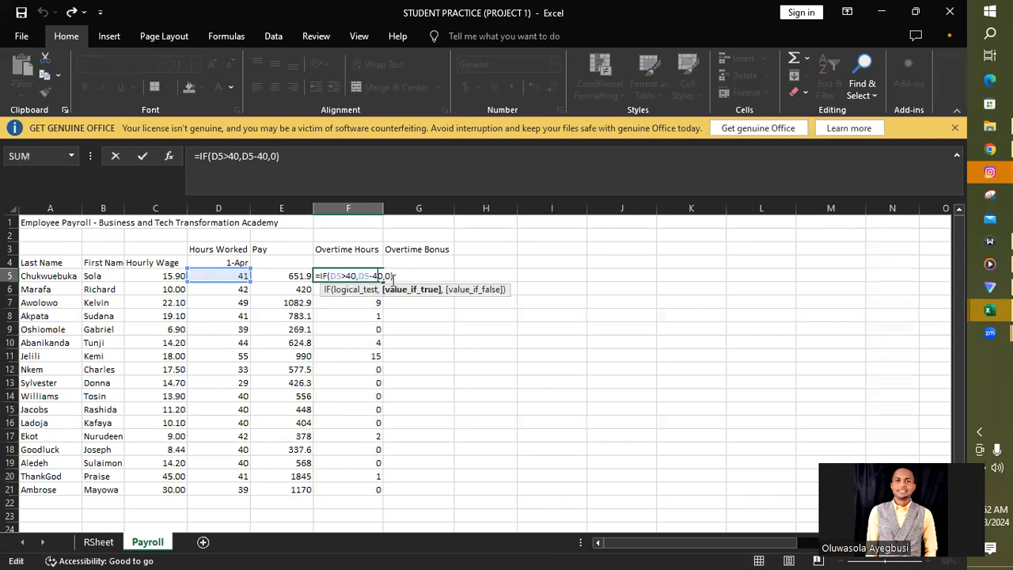
key(BackSpace)
key(BackSpace)
key(BackSpace)
key(BackSpace)
key(BackSpace)
key(BackSpace)
key(BackSpace)
key(BackSpace)
key(BackSpace)
key(BackSpace)
key(BackSpace)
key(BackSpace)
key(BackSpace)
key(BackSpace)
key(BackSpace)
key(BackSpace)
key(BackSpace)
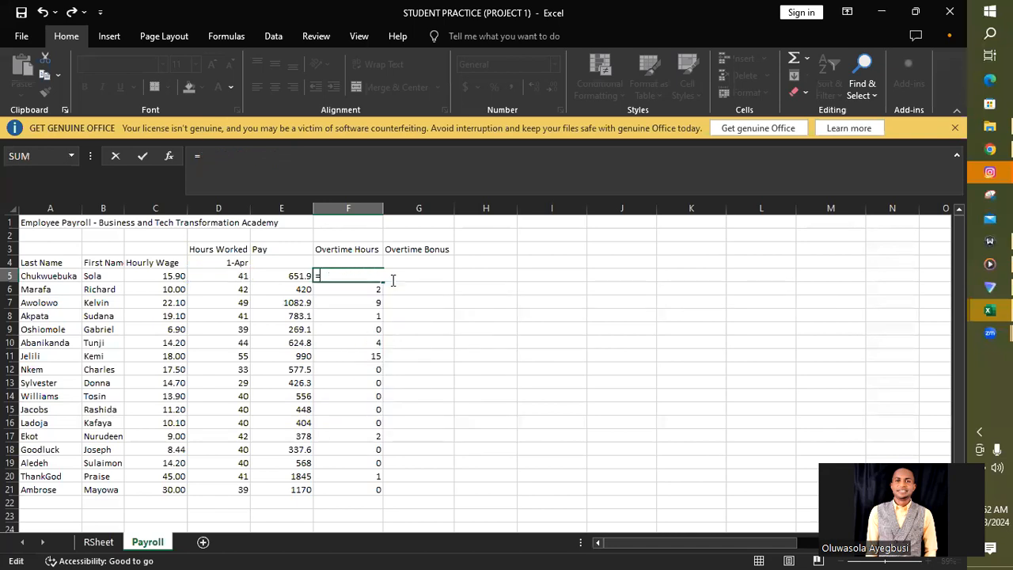
text(if)
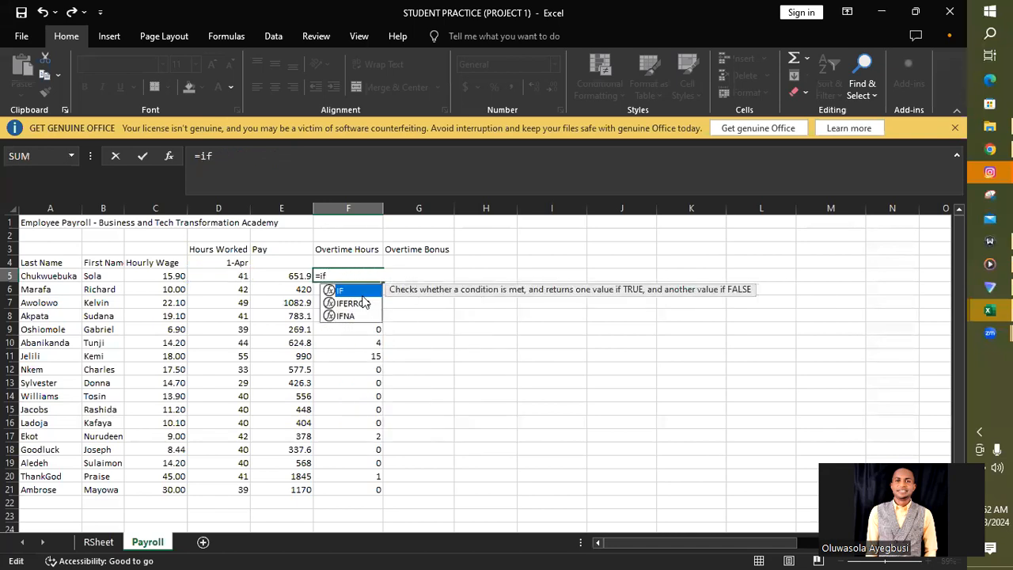
double_click(338, 292)
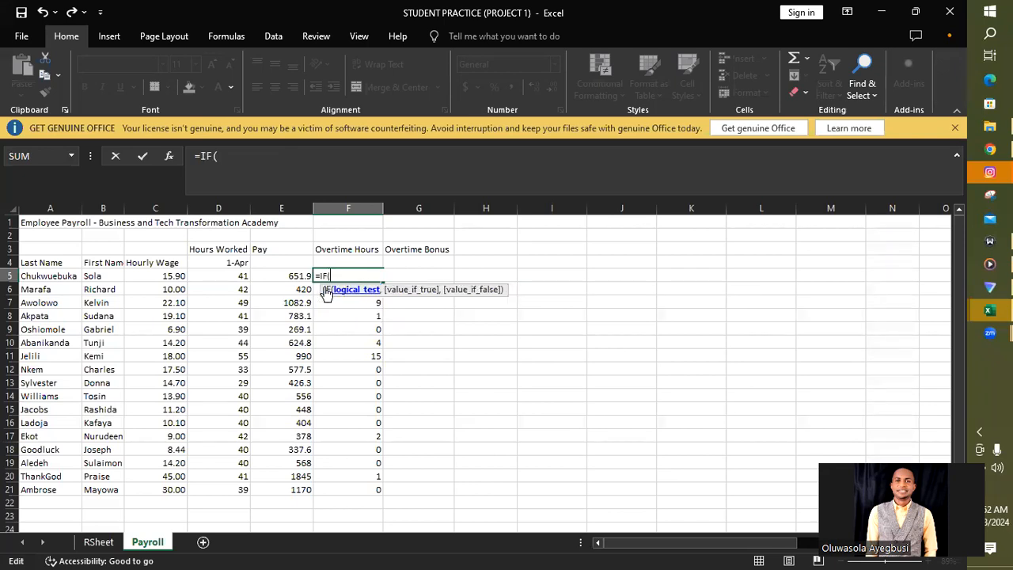
click(232, 278)
text(>)
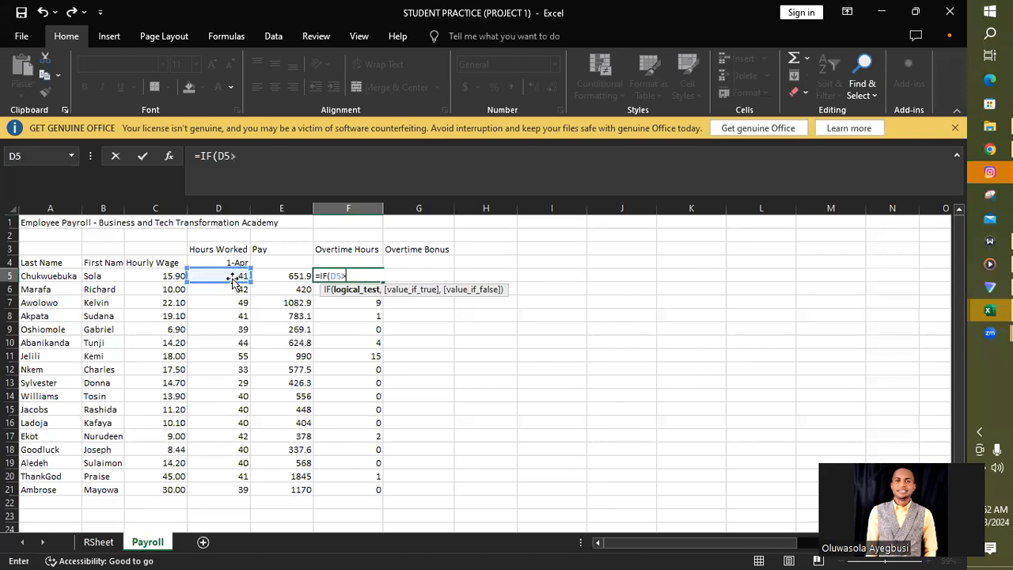
text(40,)
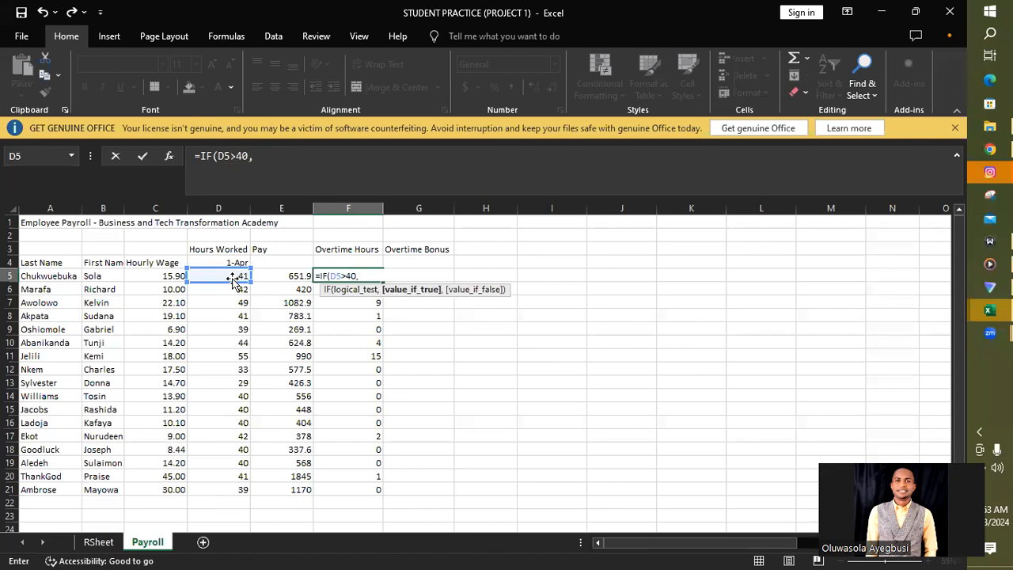
click(236, 273)
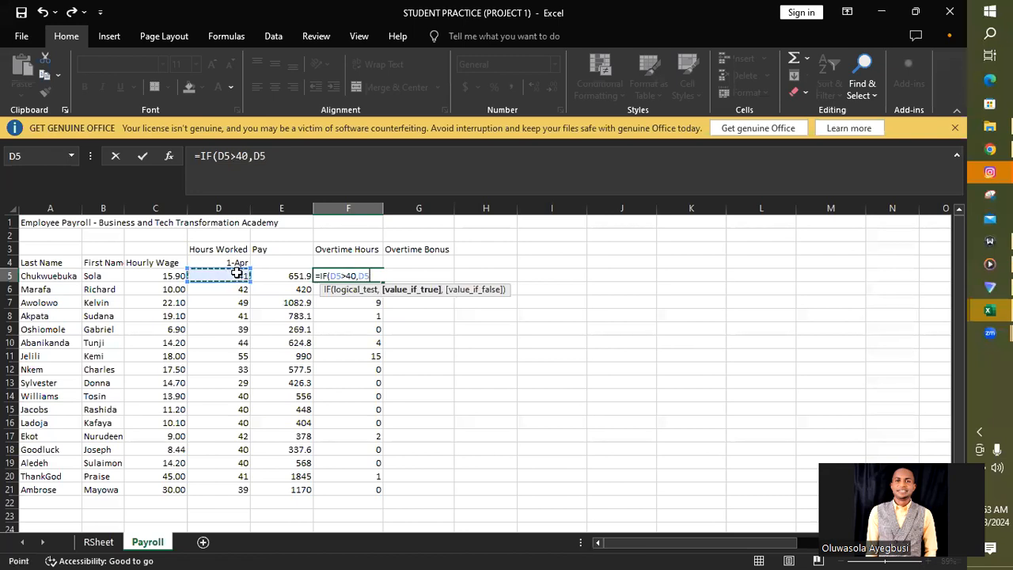
text(-)
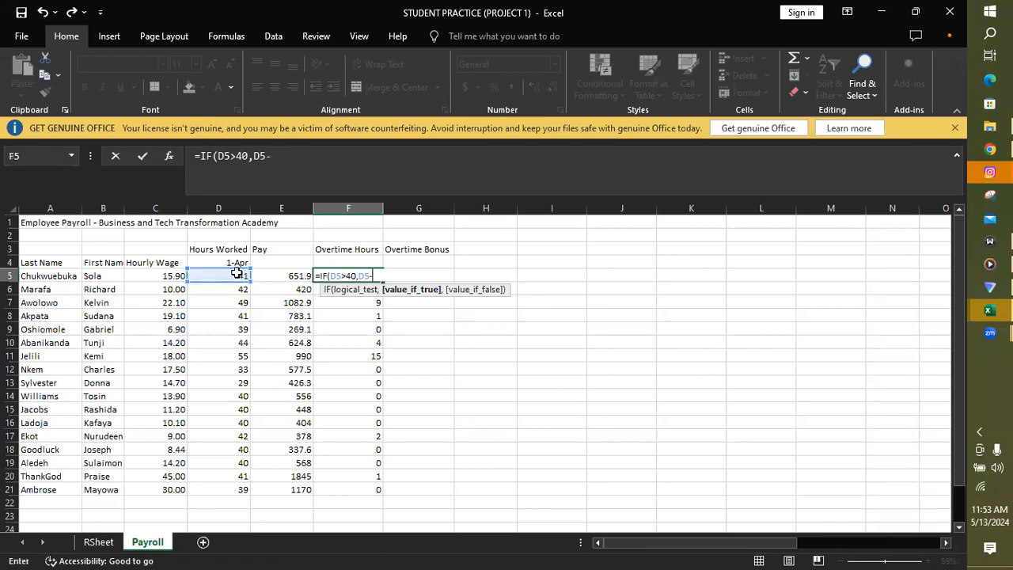
text(40)
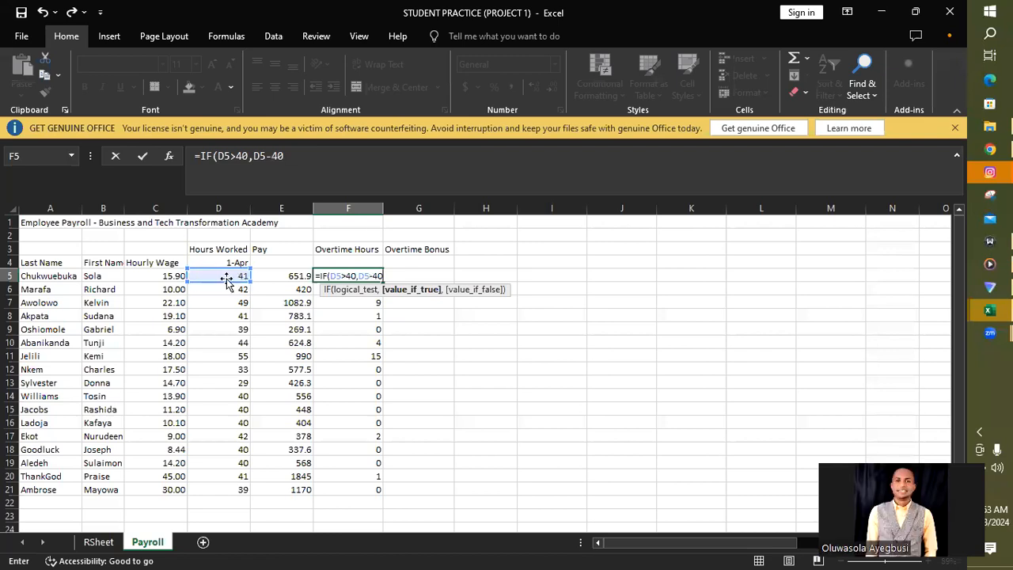
text(,0)
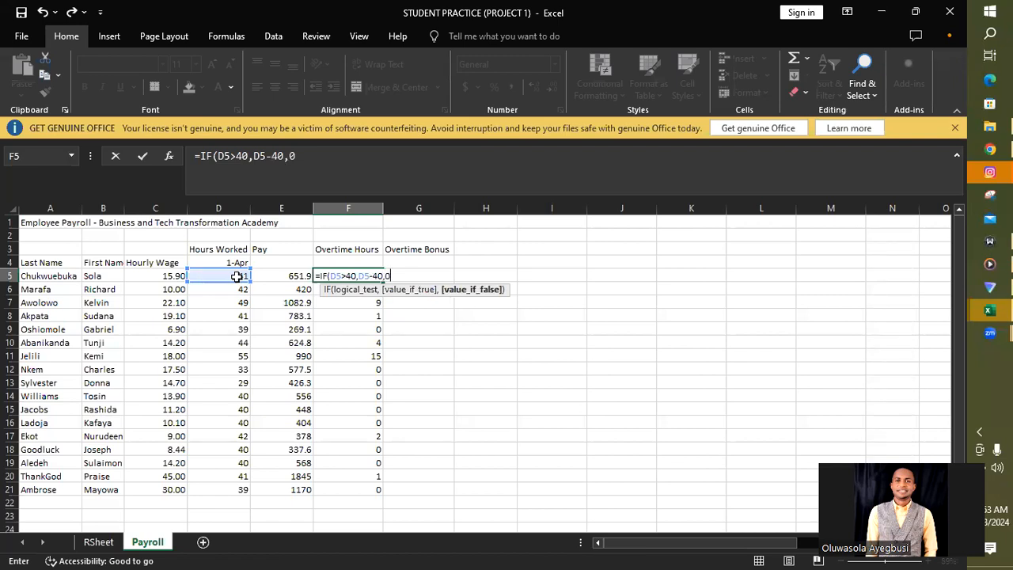
text())
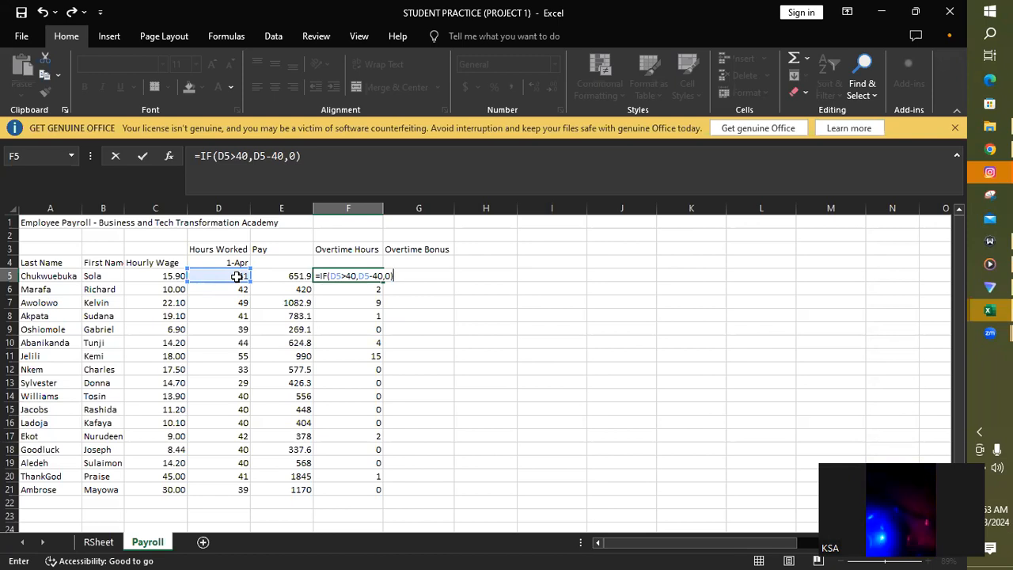
key(Return)
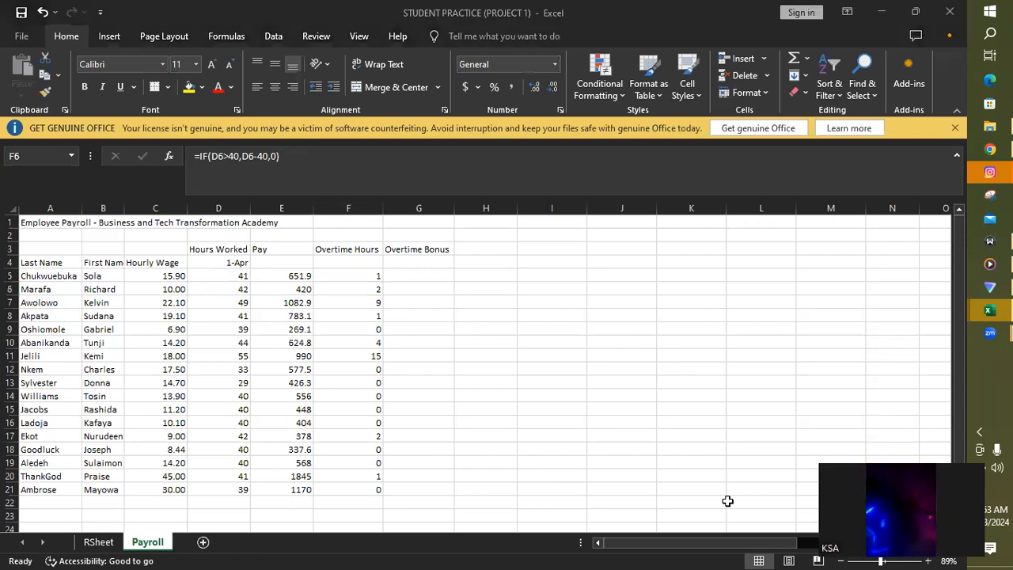
key(alt+m)
key(Return)
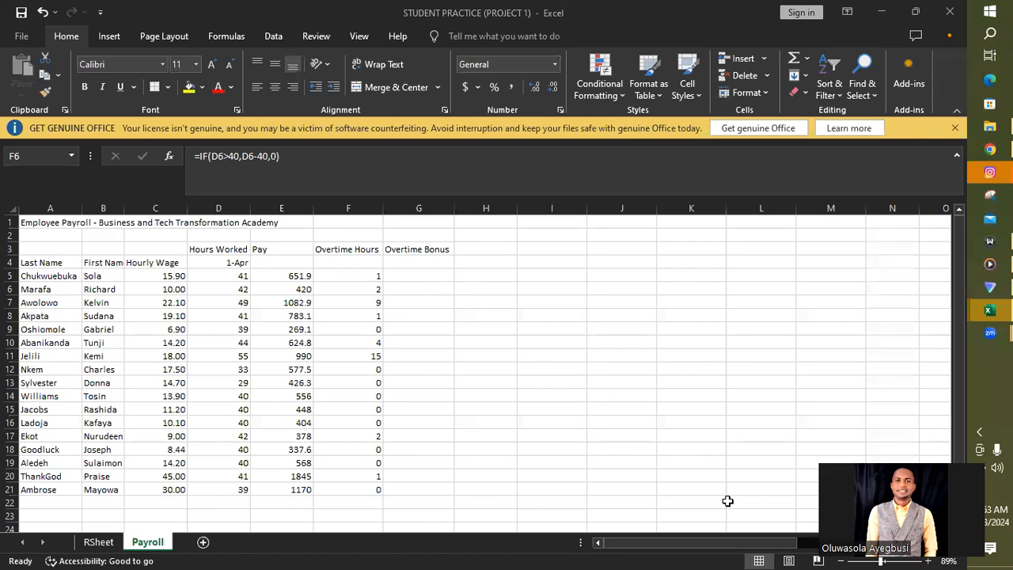
Step: Fill the re-entered overtime hours formula from F5 down to F21
click(373, 272)
click(372, 274)
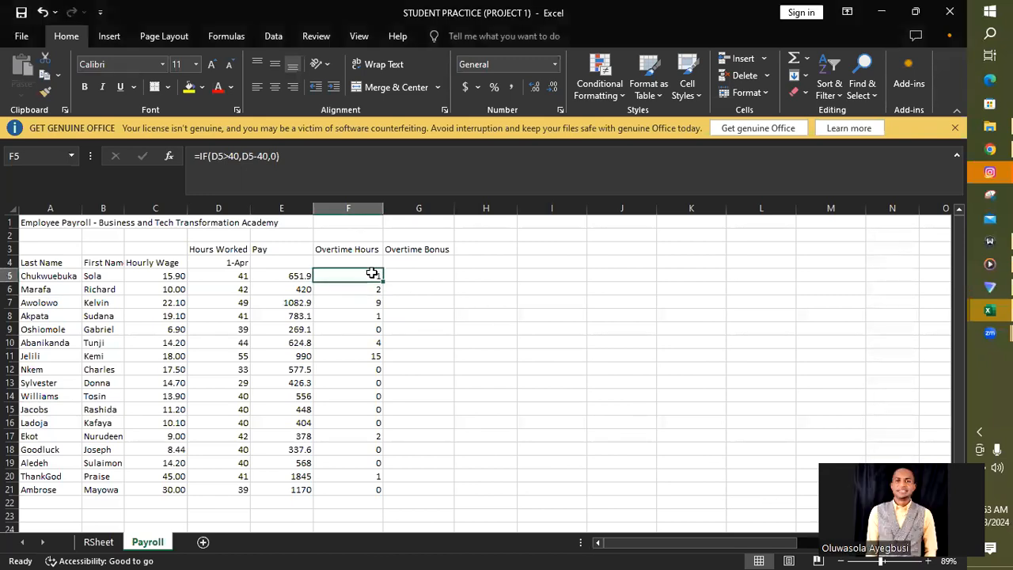
mouse_move(381, 279)
mouse_down()
mouse_move(395, 407)
mouse_move(389, 495)
mouse_up()
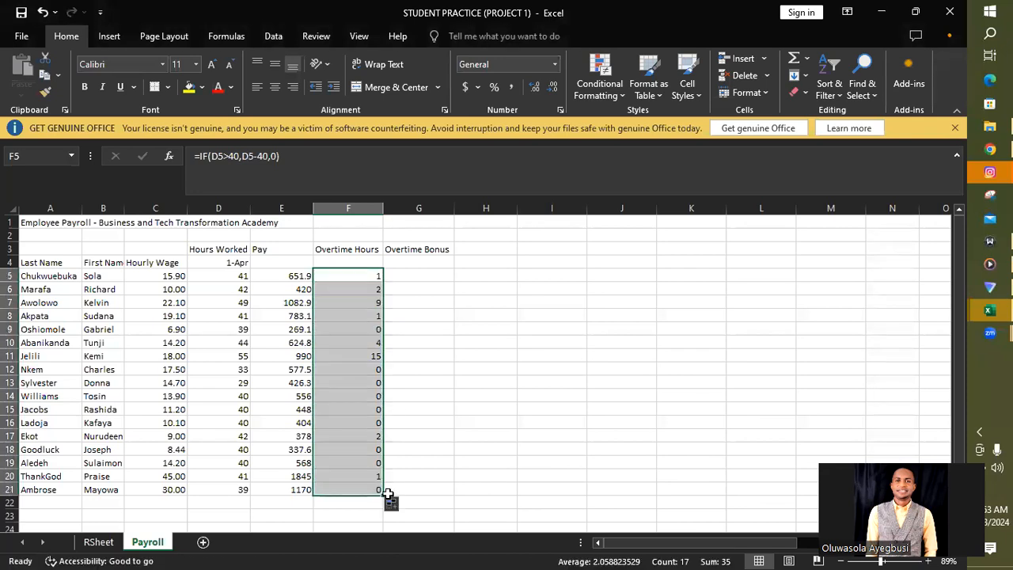
click(506, 473)
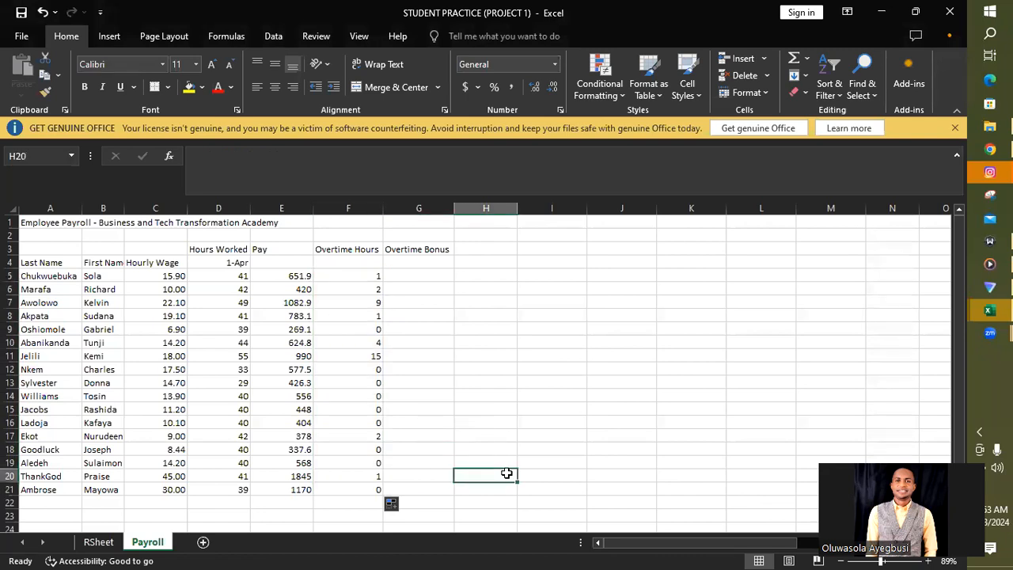
Step: Calculate the first employee's overtime bonus in G5 with =.5*C5*F5
click(423, 277)
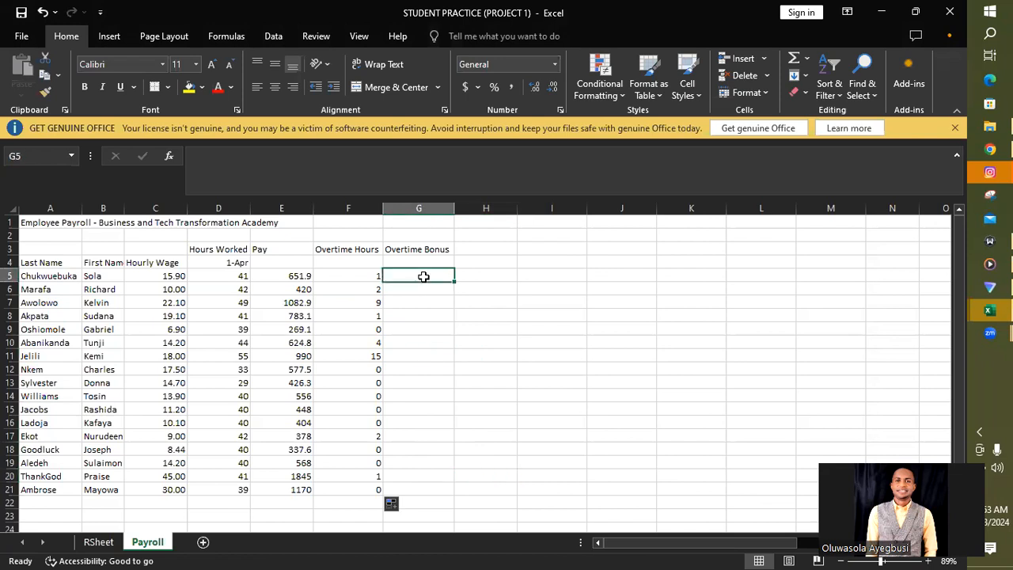
text(=)
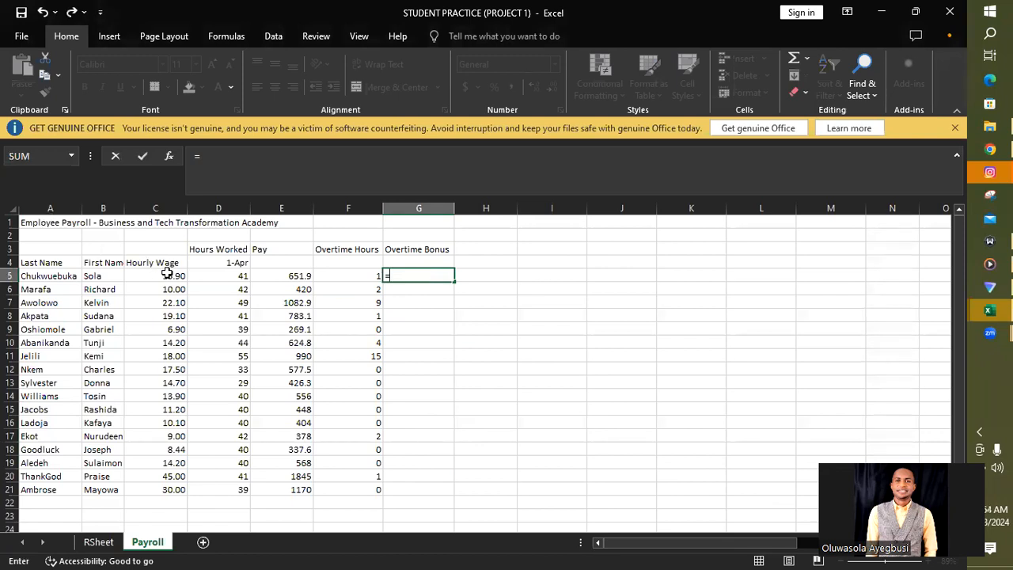
text(.5*)
click(153, 276)
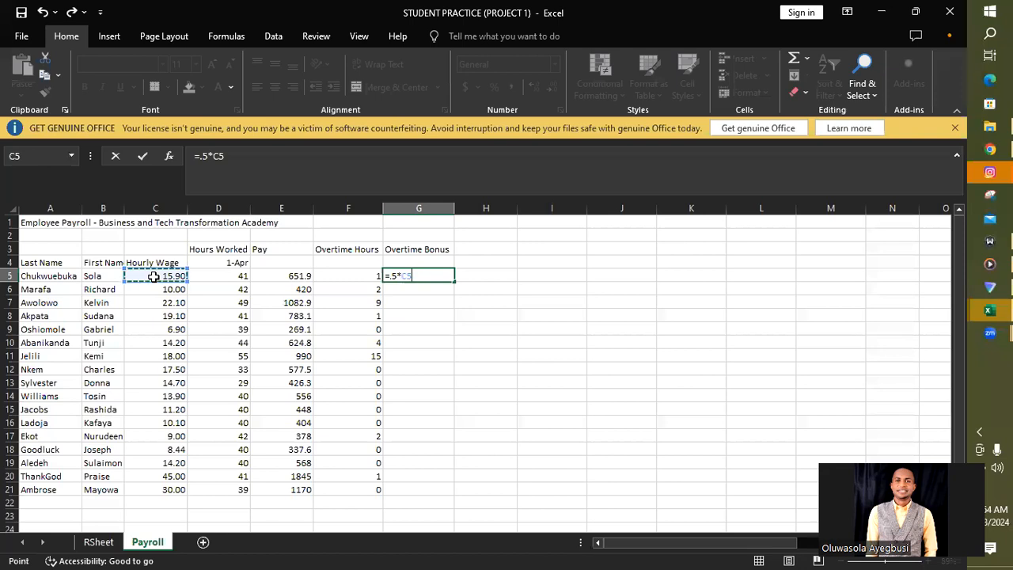
text(*)
click(358, 273)
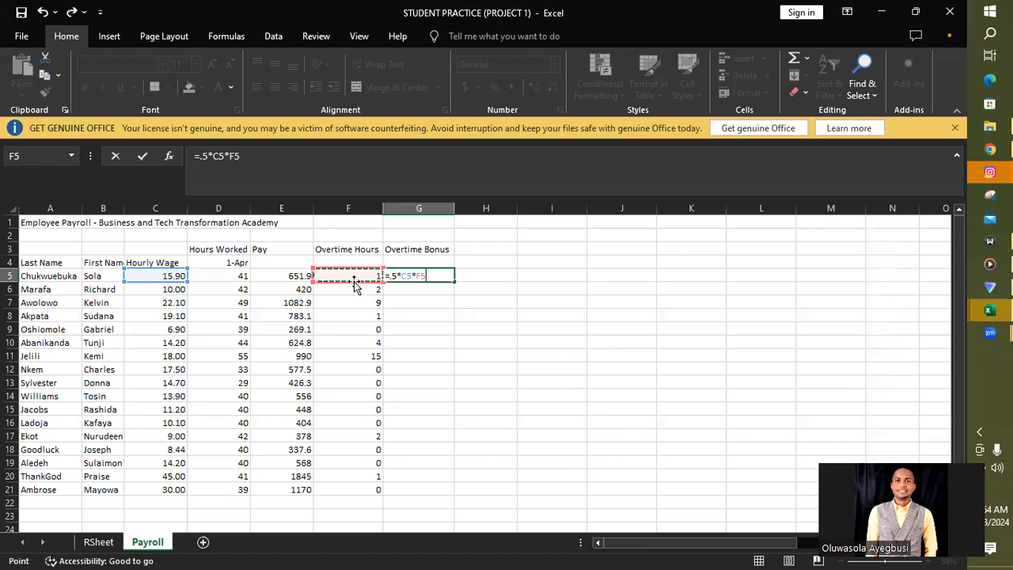
key(Return)
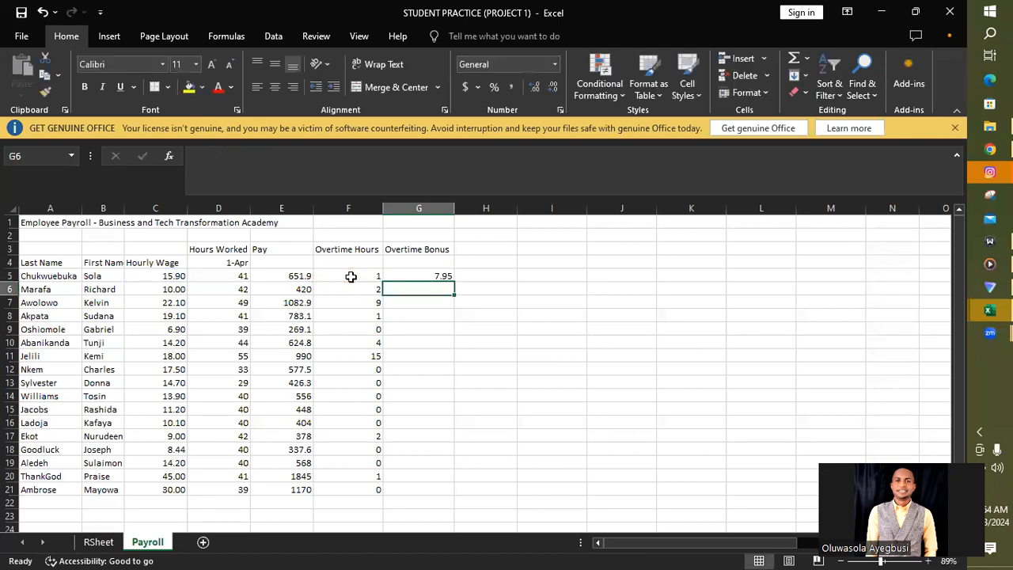
Step: Fill the overtime bonus formula from G5 down to G21 and check the bonus, overtime hours and pay formulas in row 9
click(431, 276)
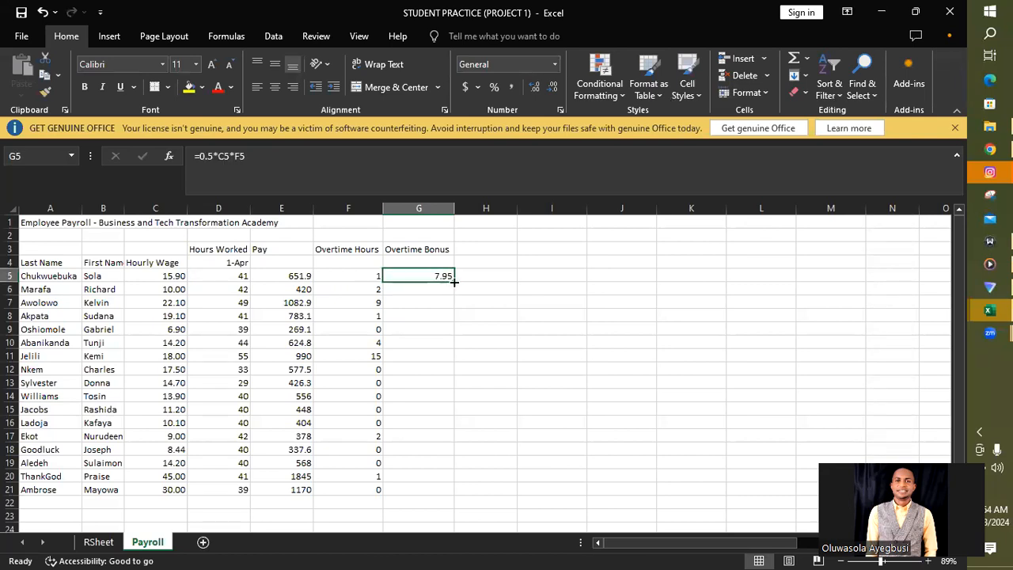
drag(455, 283, 455, 492)
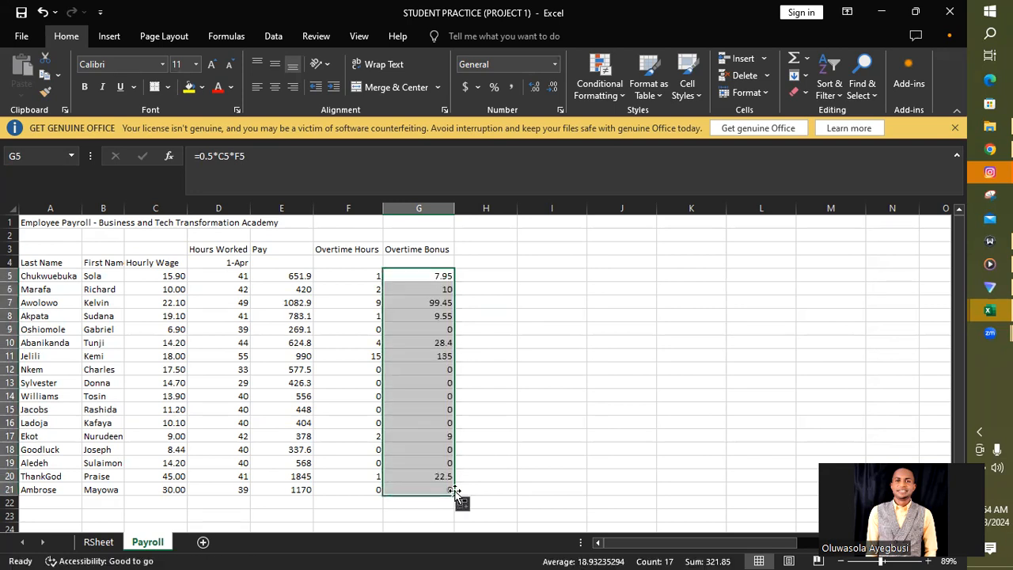
click(446, 332)
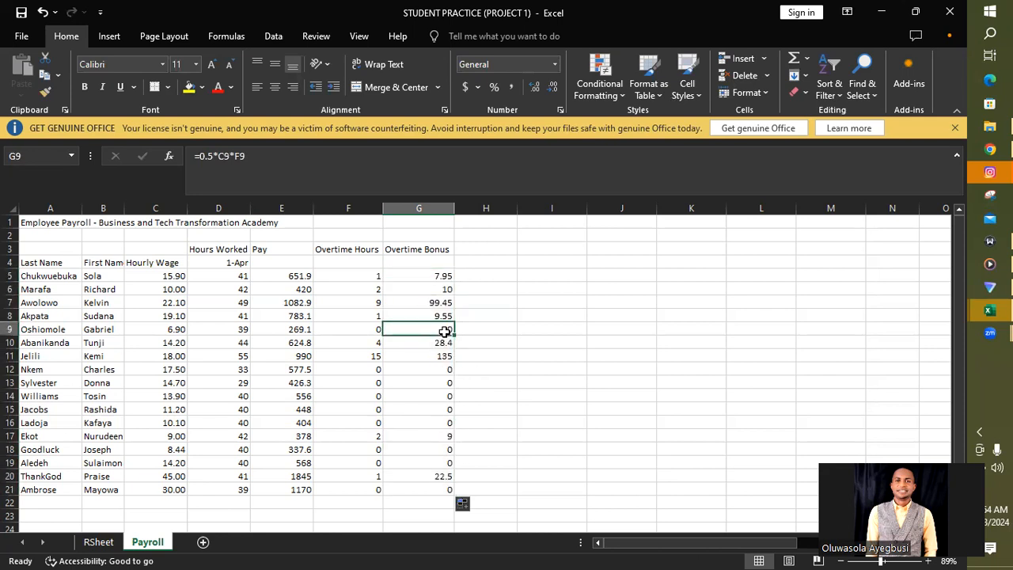
click(367, 328)
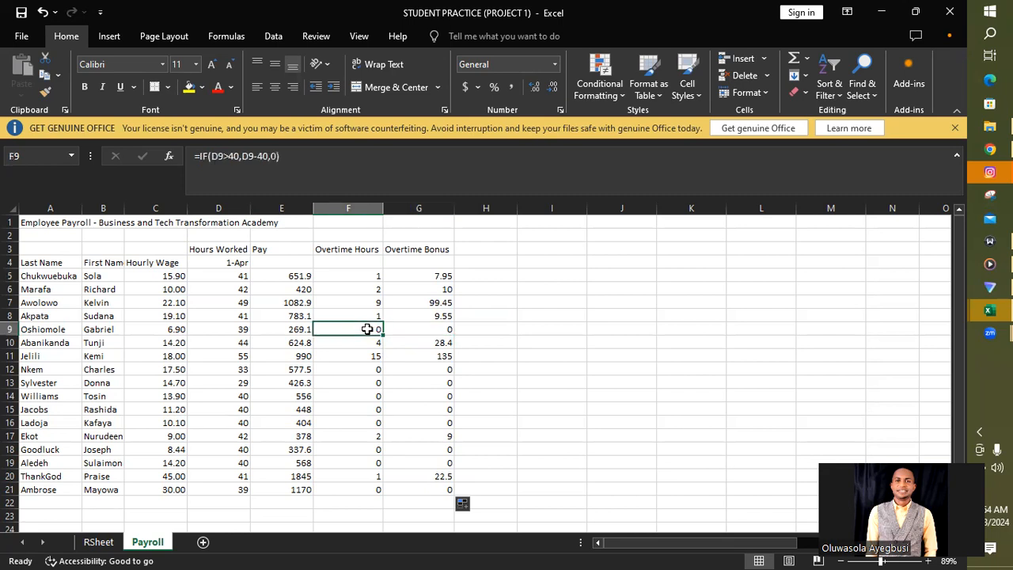
click(292, 329)
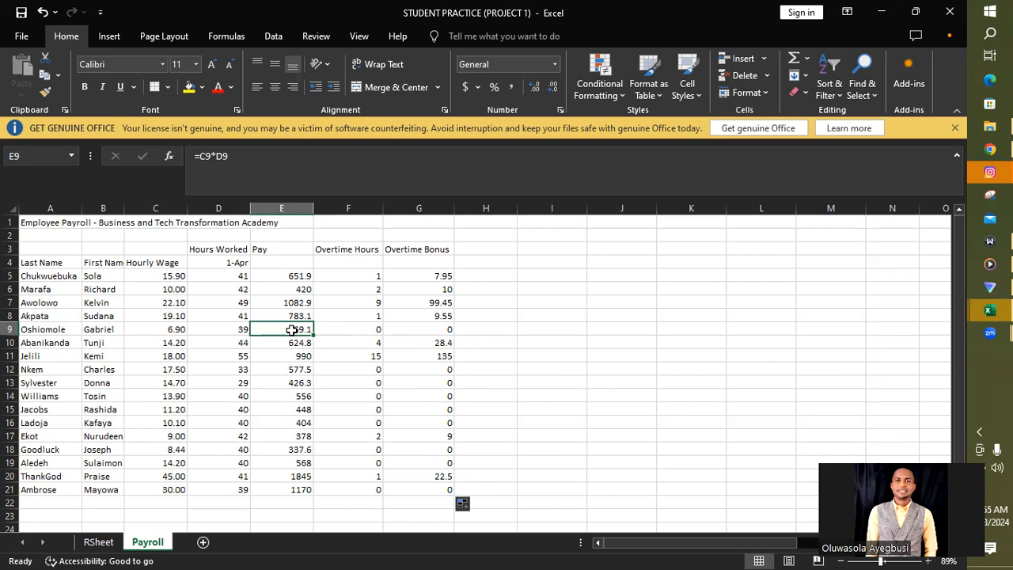
Step: Add the column header Total Pay in H3, beside Overtime Bonus
click(475, 247)
text(To)
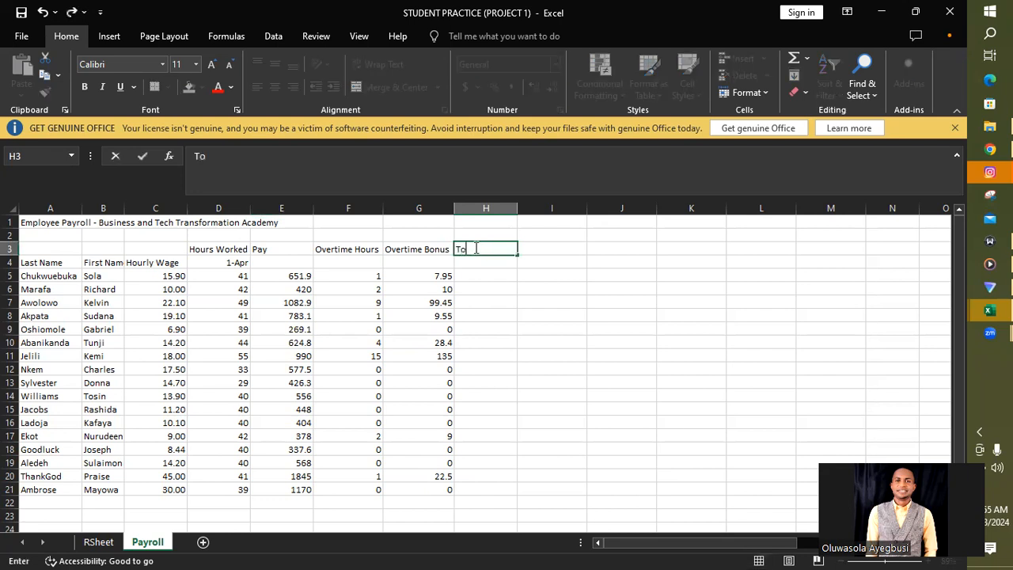
text(tal Pay)
Step: Calculate the first employee's total pay in H5 with =E5+G5 and fill the formula down to H21
click(491, 277)
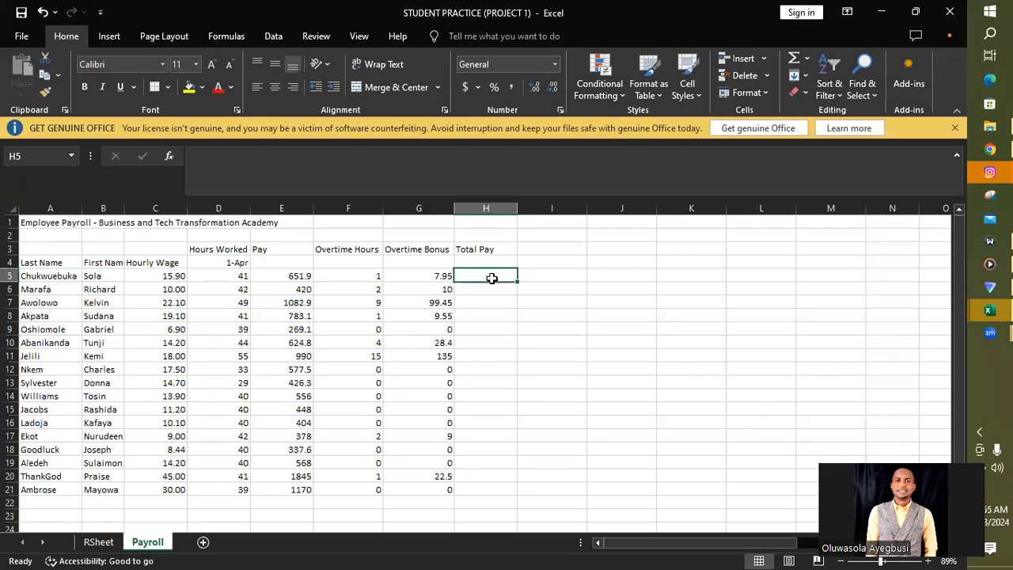
text(=)
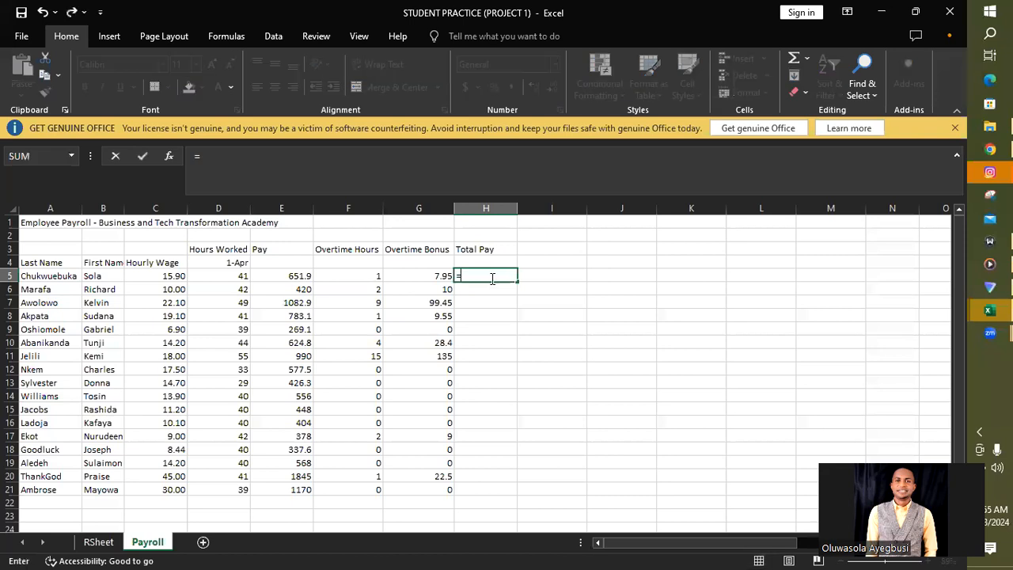
click(287, 274)
text(+)
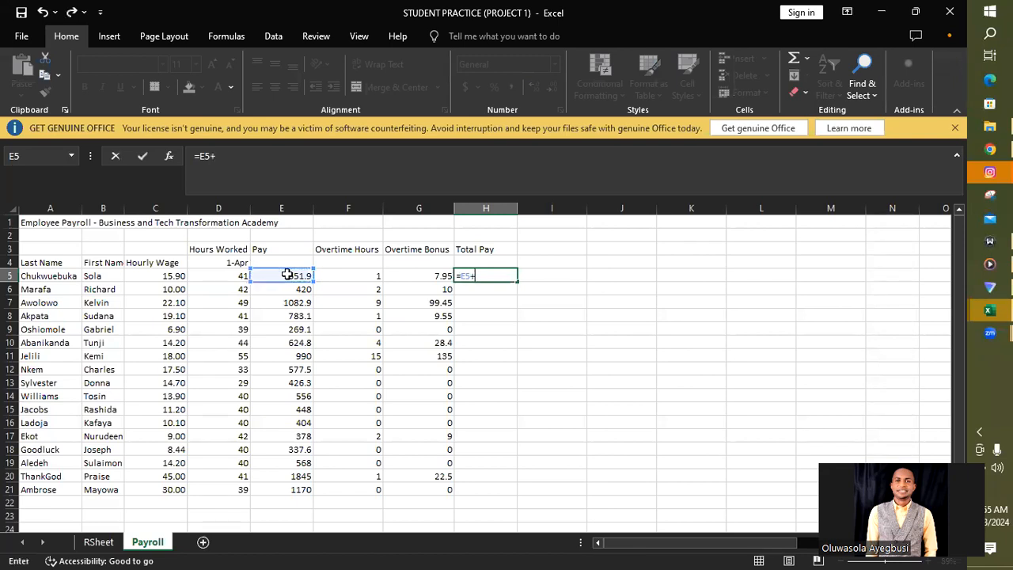
click(430, 276)
key(Return)
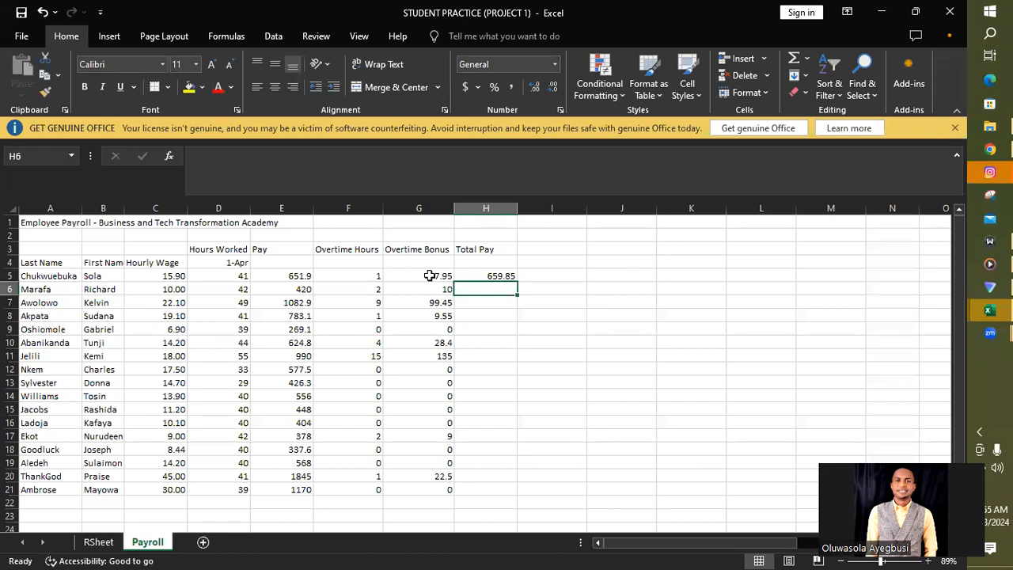
click(500, 276)
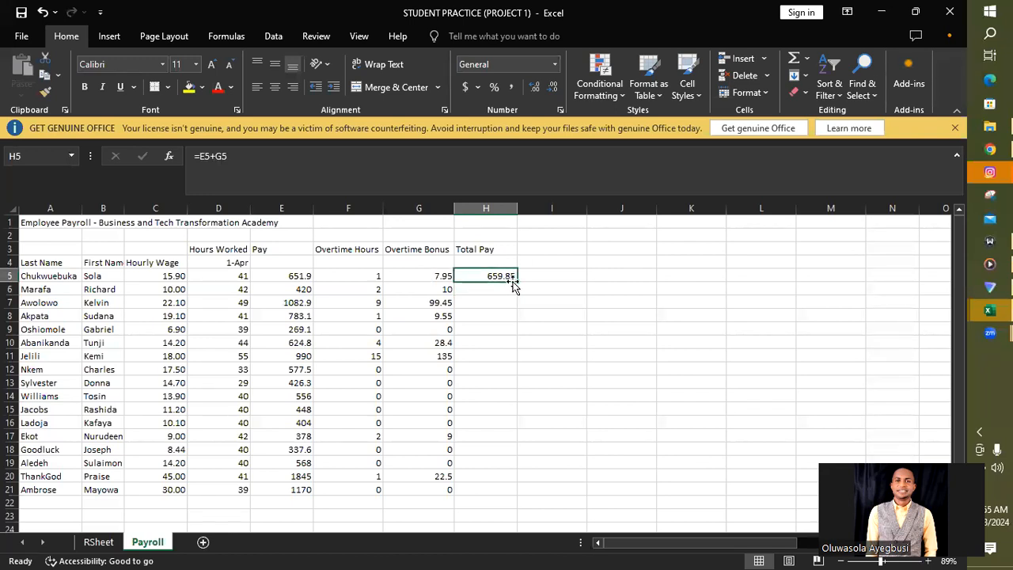
drag(516, 280, 512, 492)
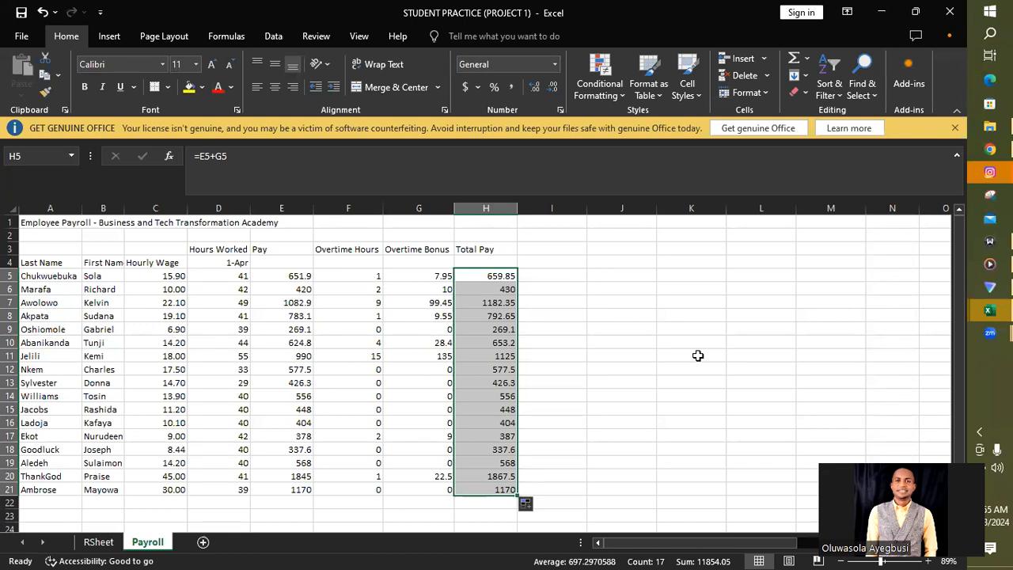
Step: Enter the summary row labels Max, Min, Average and Total in cells A24 to A27 below the employee list
drag(961, 338, 963, 390)
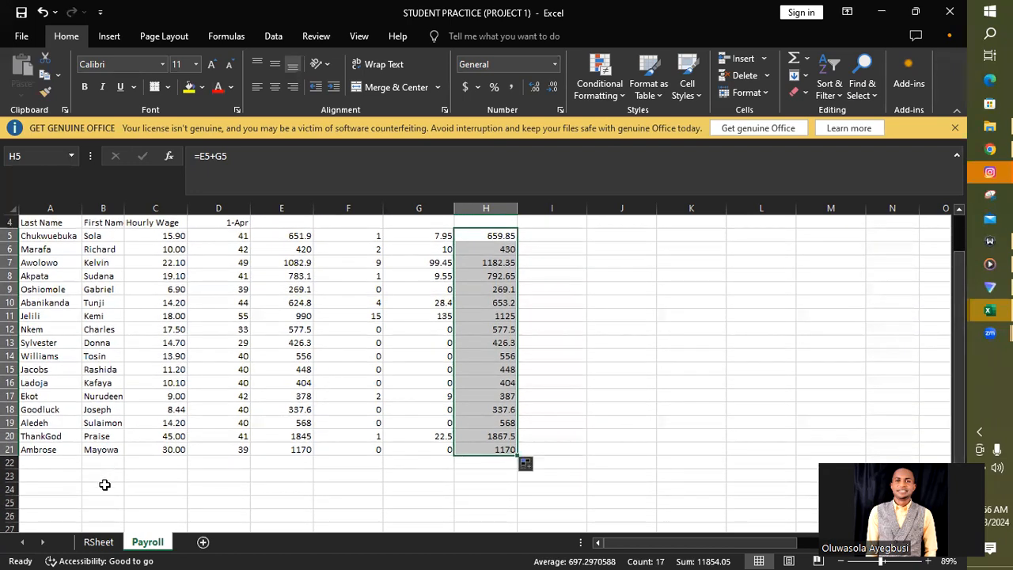
click(32, 490)
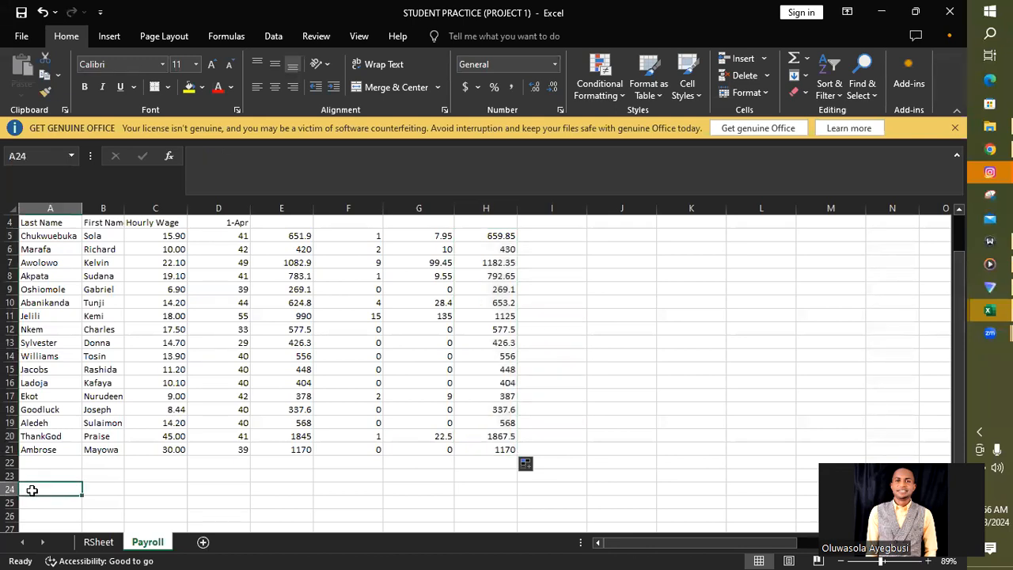
text(Max)
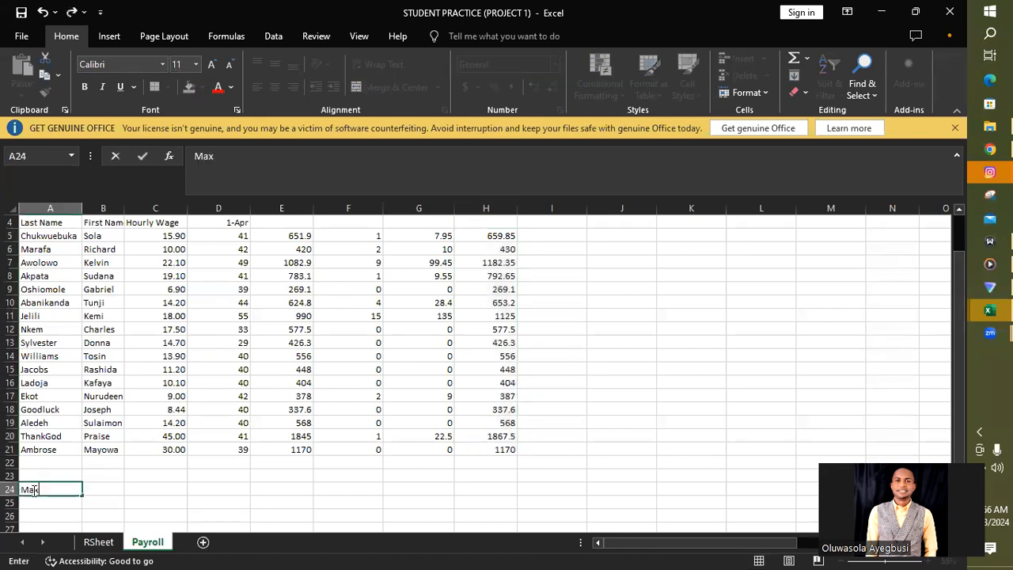
key(Return)
text(Min)
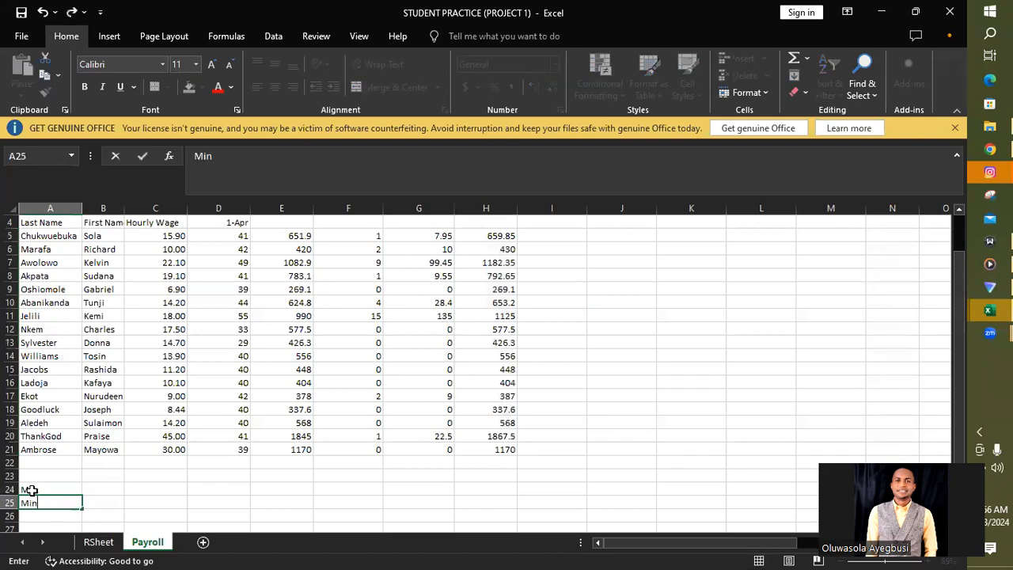
key(Return)
text(Average)
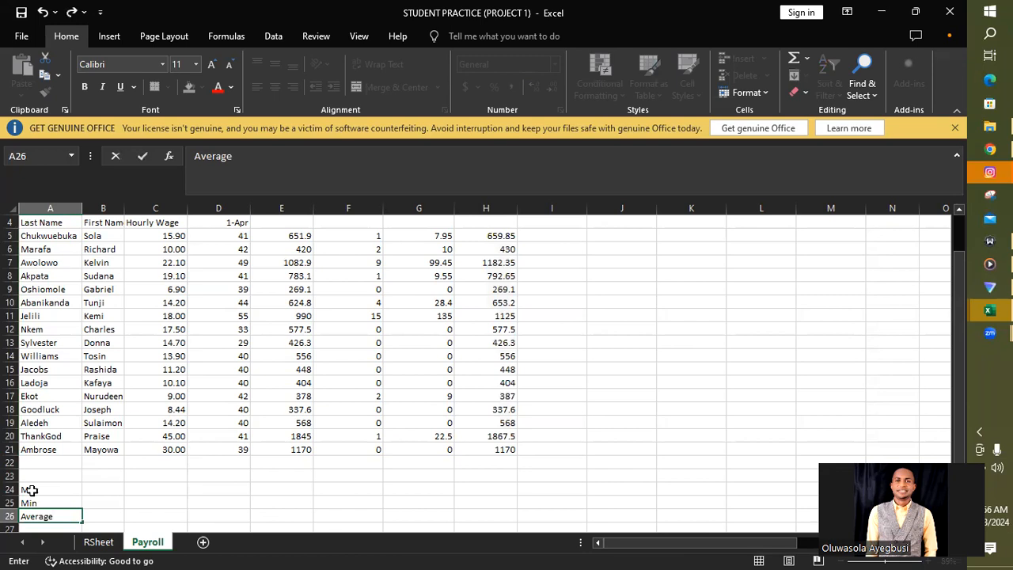
key(Return)
text(Total)
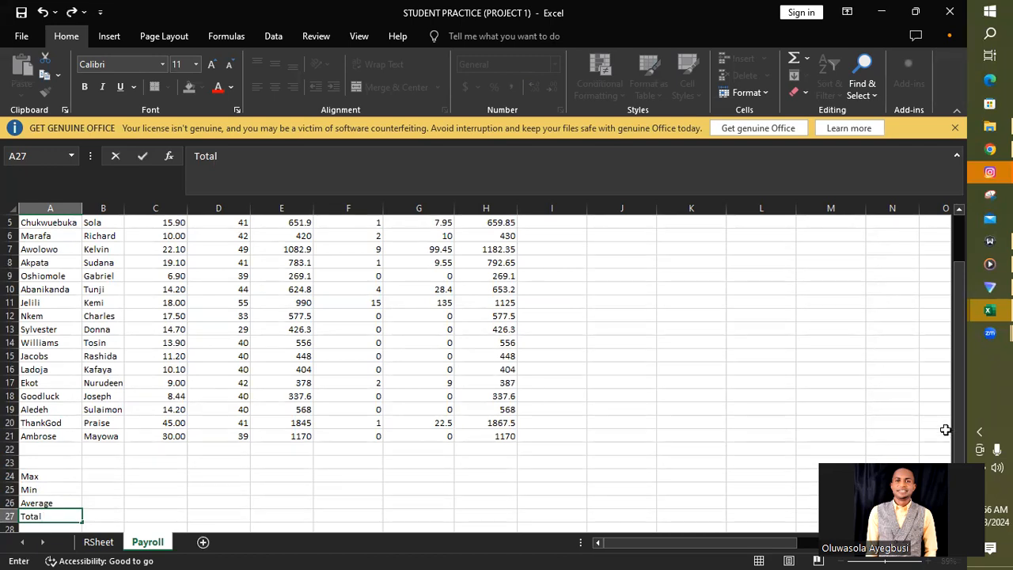
Step: Format the hourly wages in C5:C21 as Accounting with the dollar symbol
drag(961, 435, 963, 372)
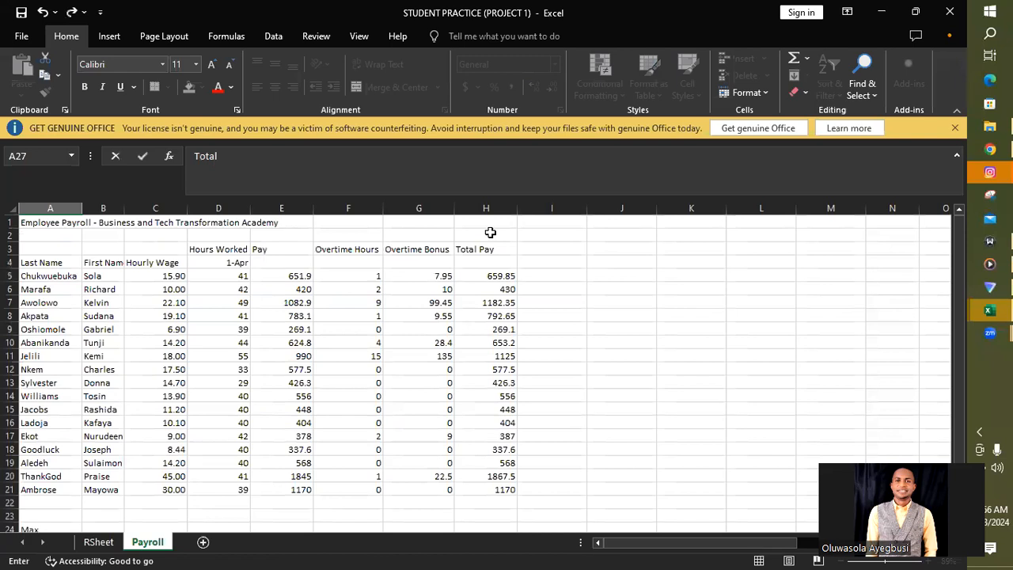
click(172, 275)
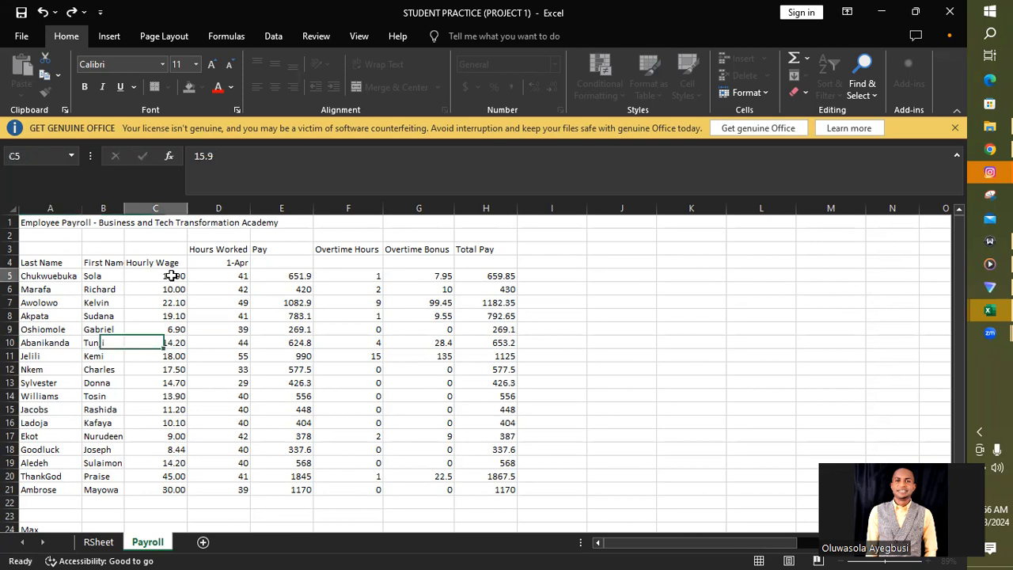
drag(172, 276, 176, 478)
drag(175, 484, 175, 484)
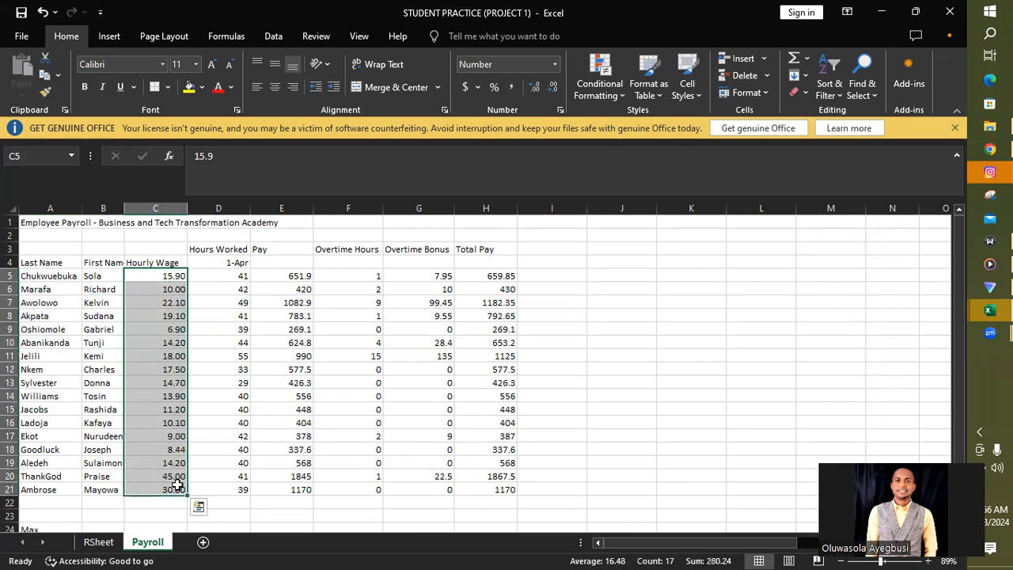
click(465, 86)
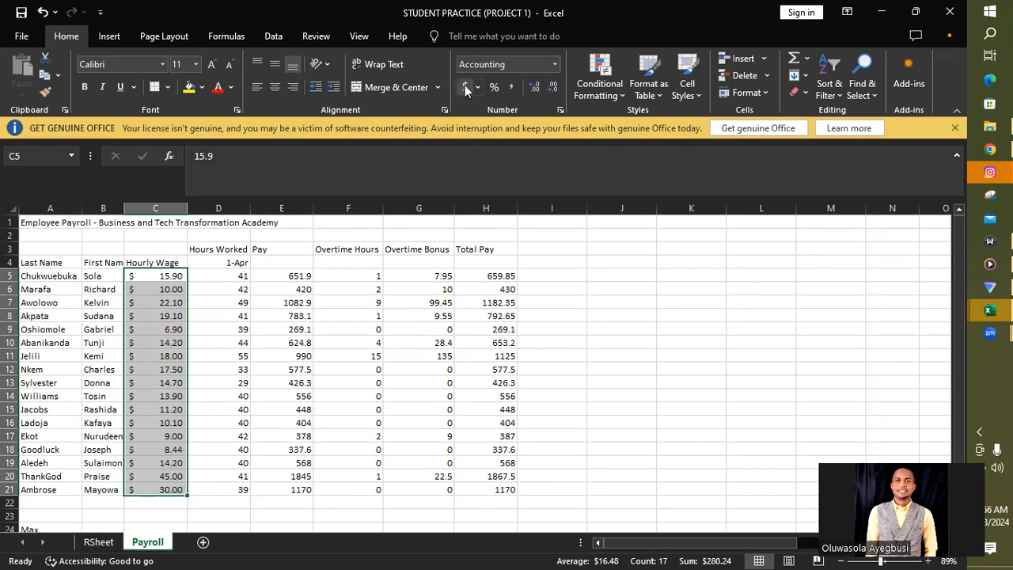
click(477, 87)
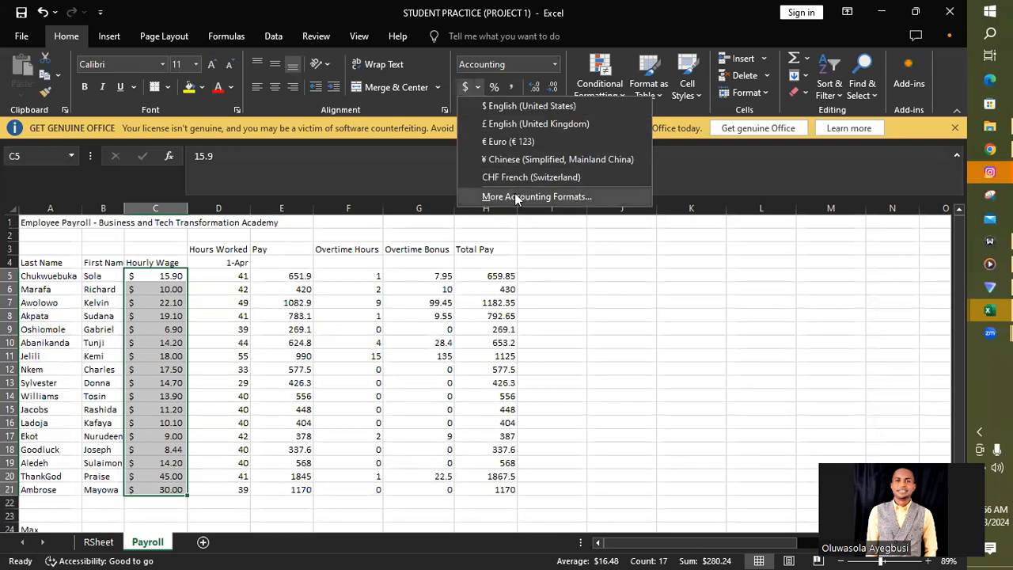
click(556, 64)
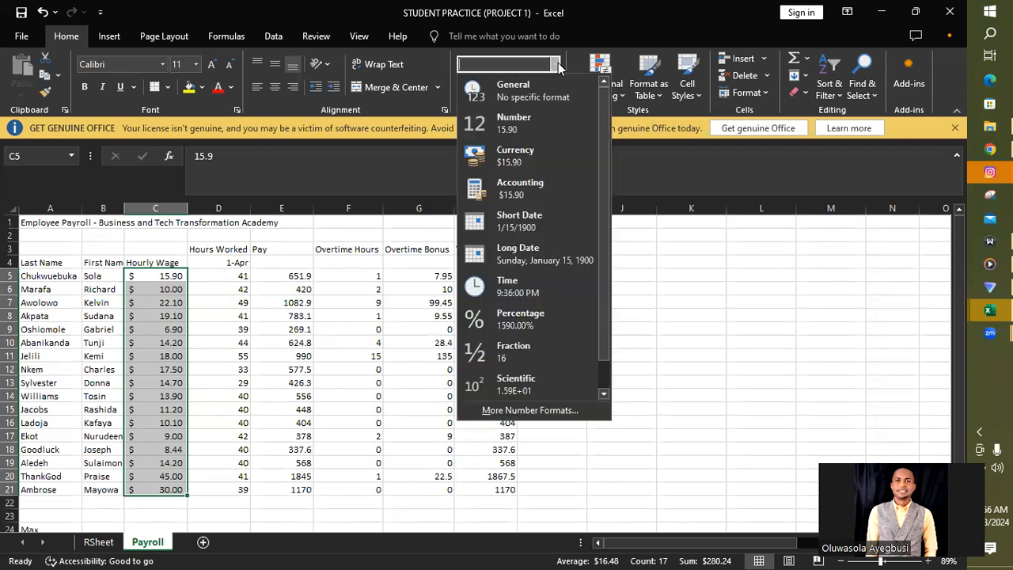
click(537, 185)
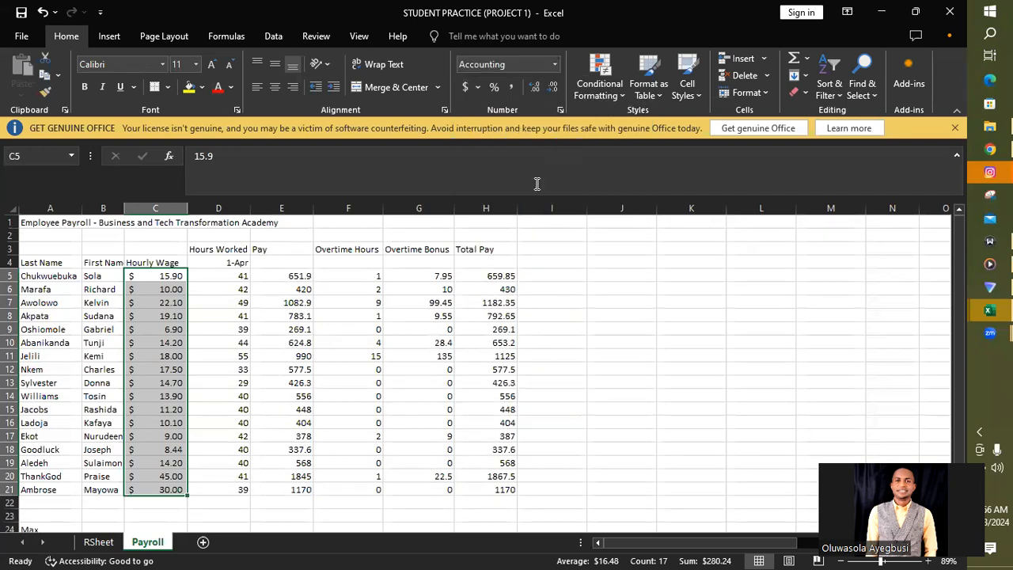
Step: Browse the currency symbols in the additional accounting formats down to the Nigerian naira entries, and cancel the Format Cells dialog
click(478, 86)
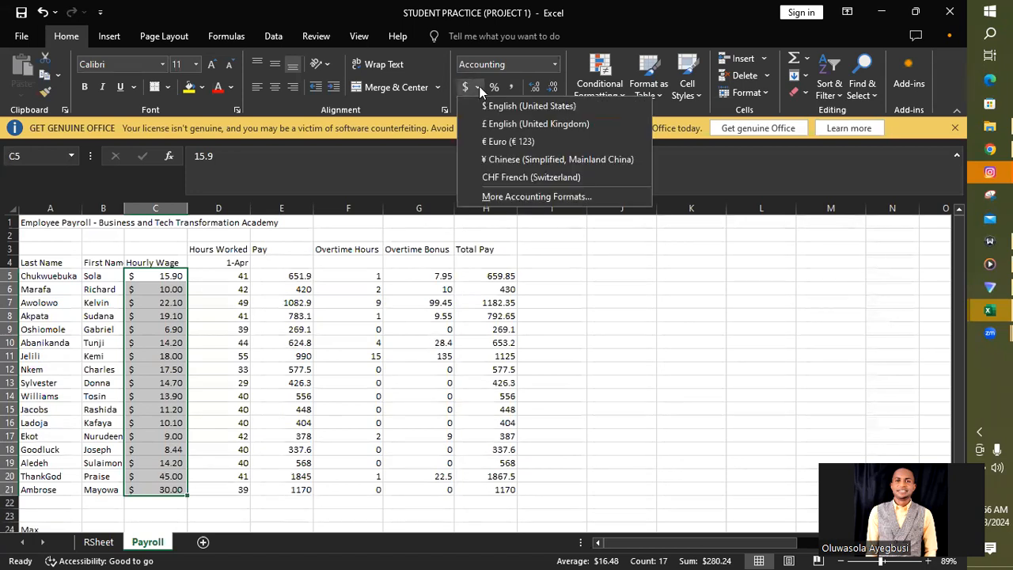
click(542, 200)
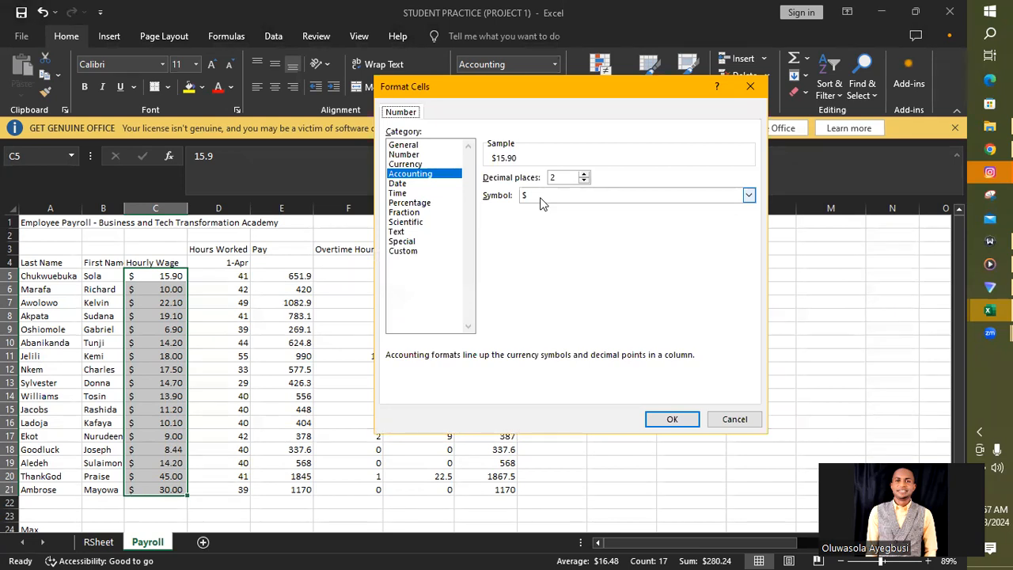
click(749, 196)
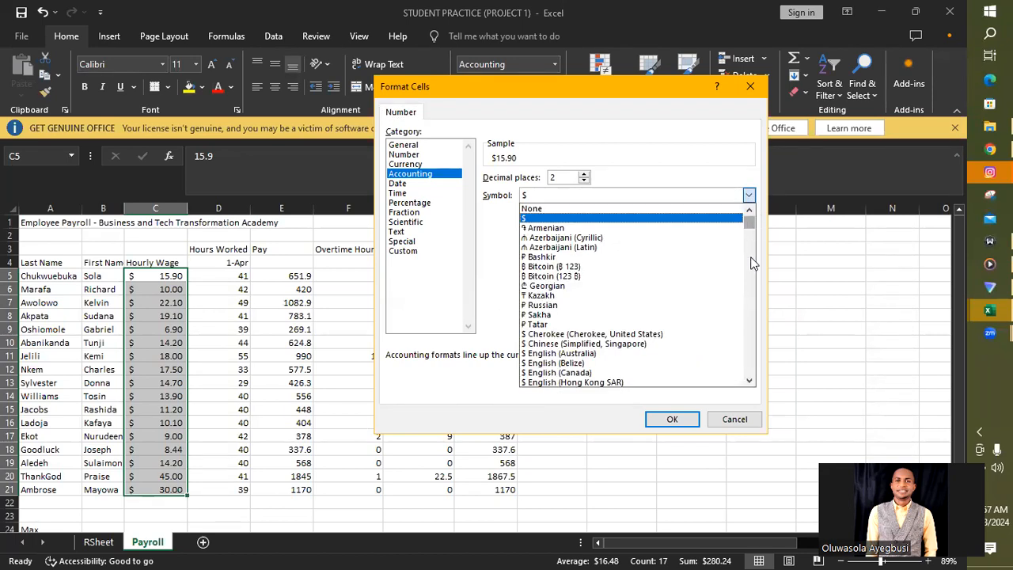
click(749, 382)
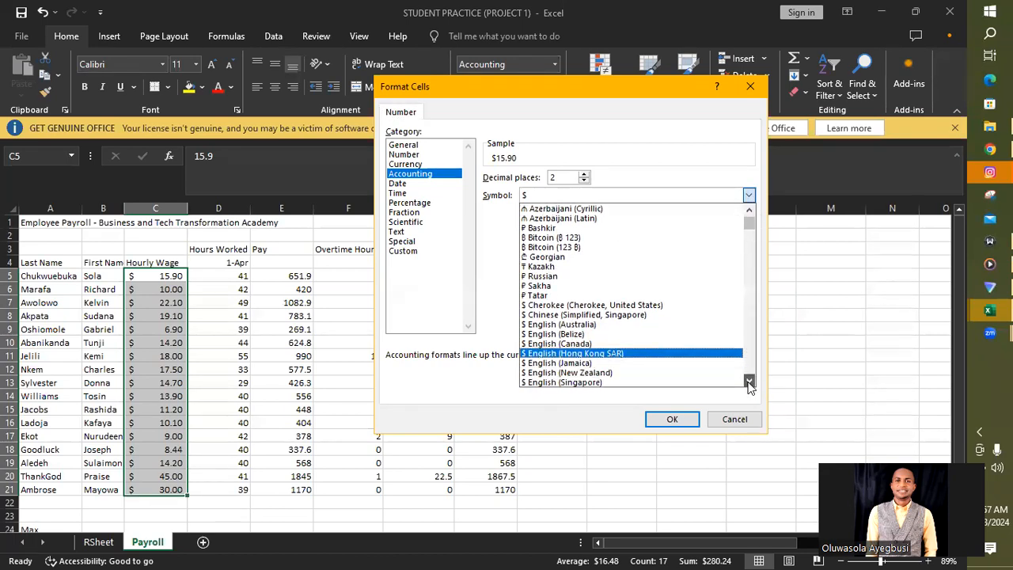
drag(749, 381, 749, 385)
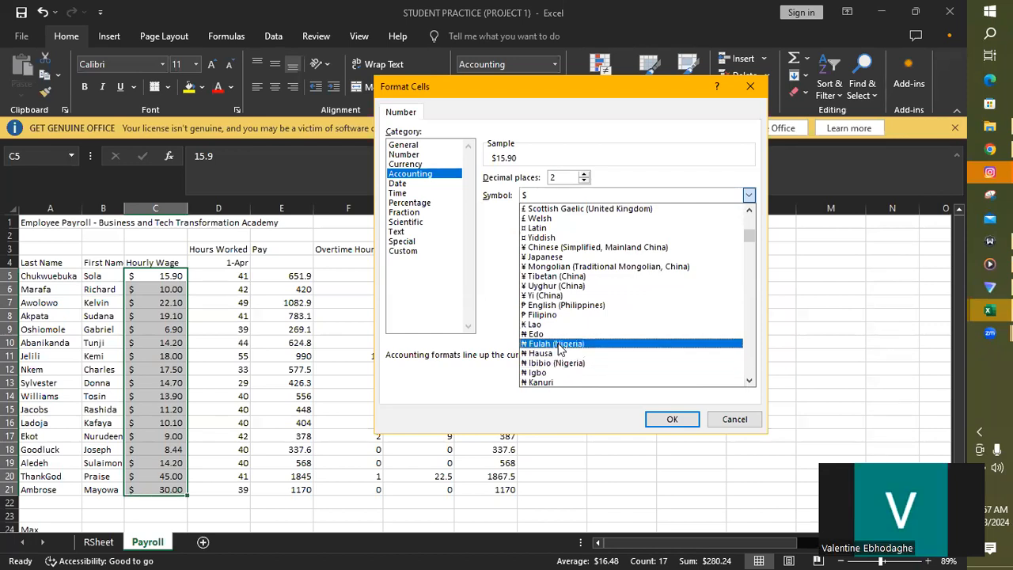
click(753, 87)
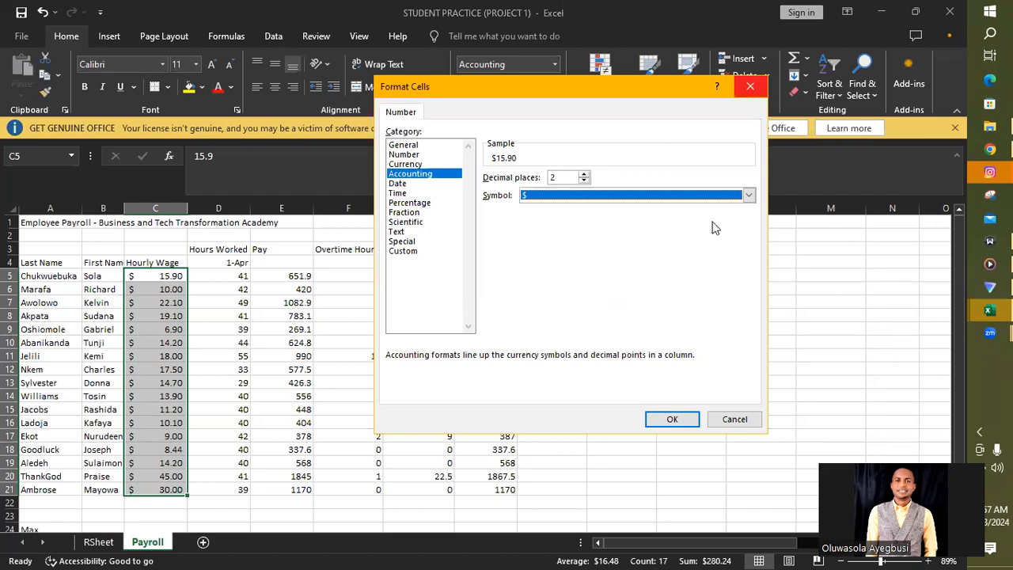
click(746, 419)
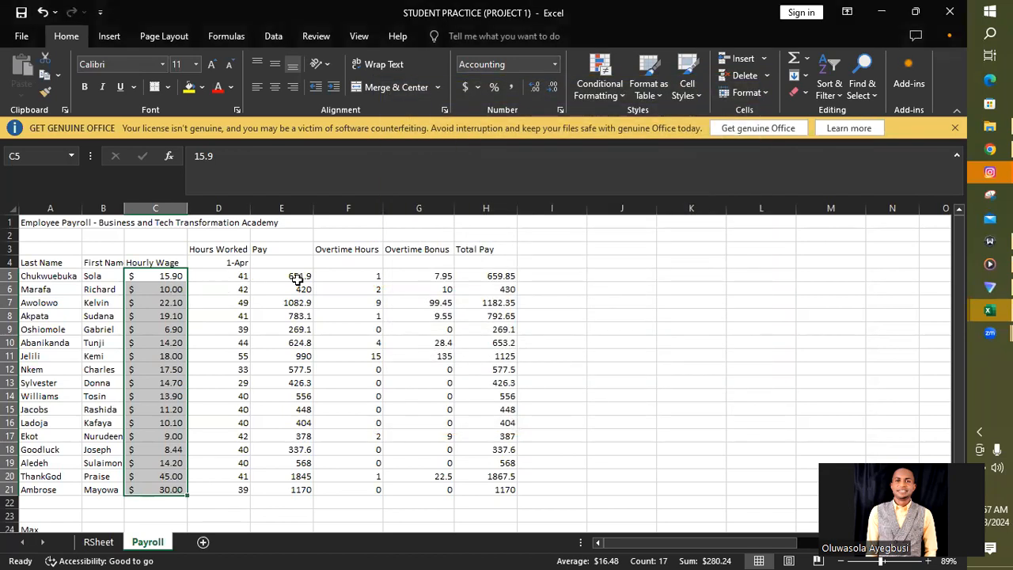
Step: Apply the dollar Accounting number format to the entire Pay column E
drag(294, 277, 308, 492)
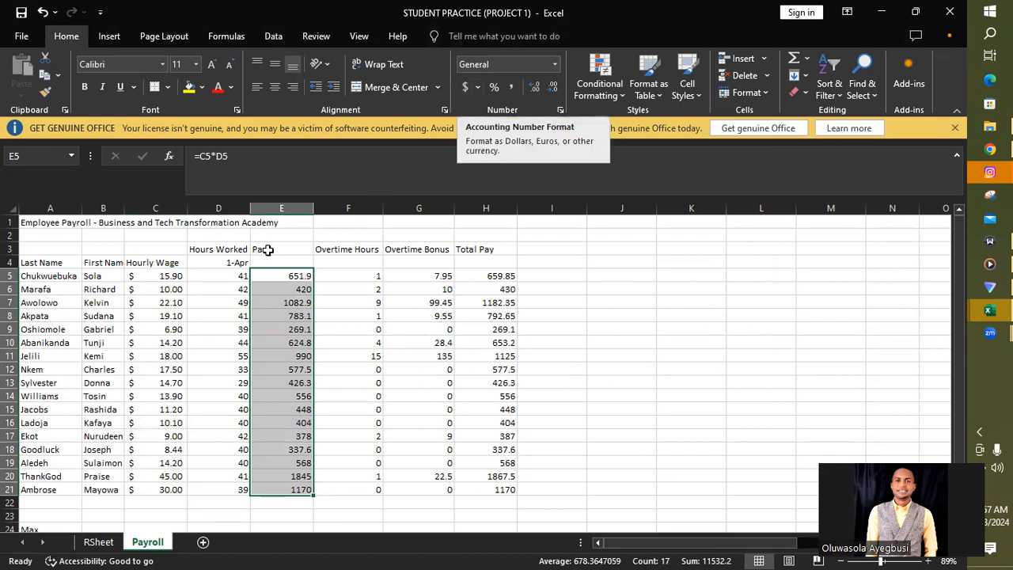
click(282, 208)
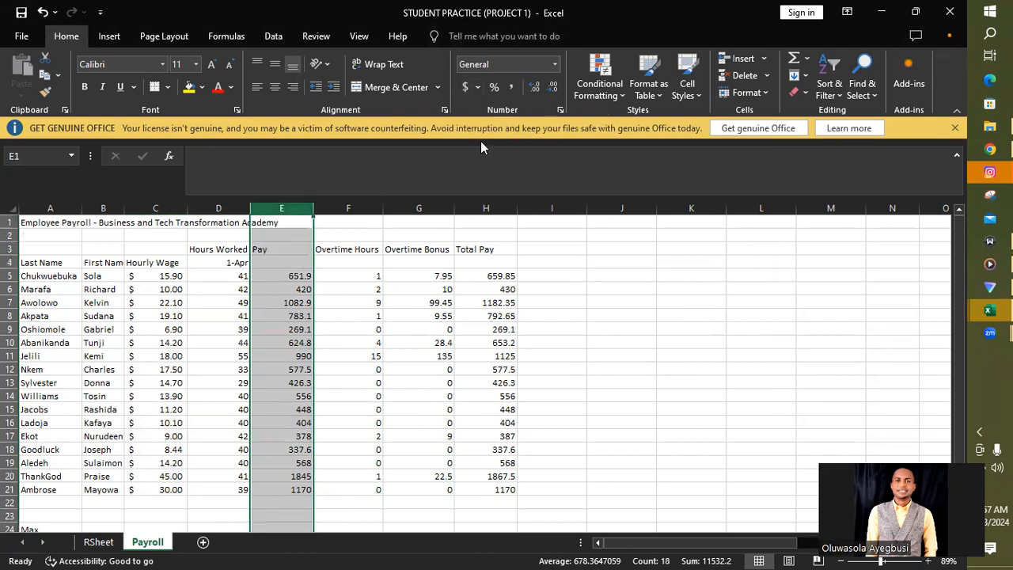
click(464, 87)
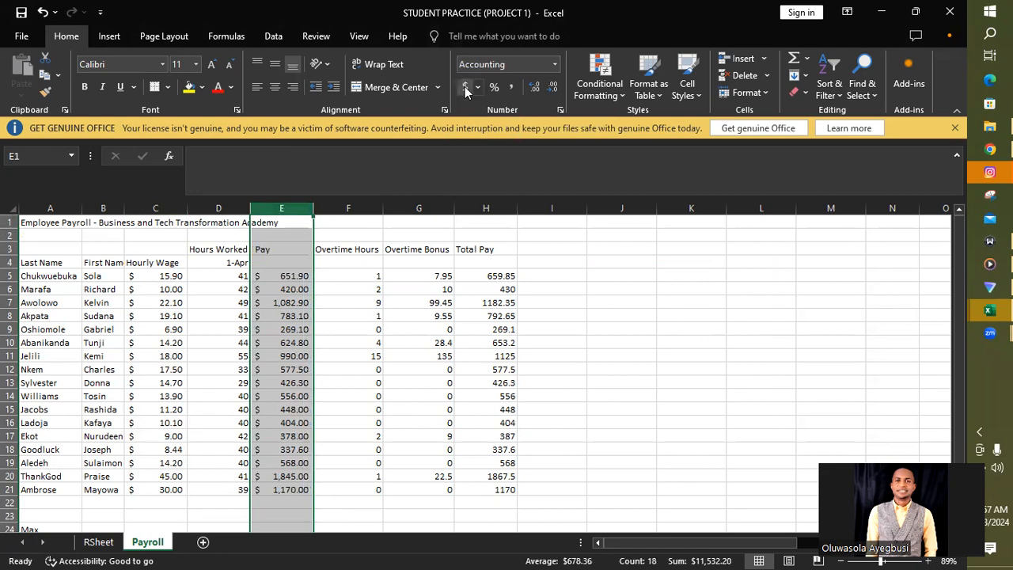
Step: Apply the dollar Accounting number format to the entire Overtime Bonus column G and Total Pay column H
click(406, 209)
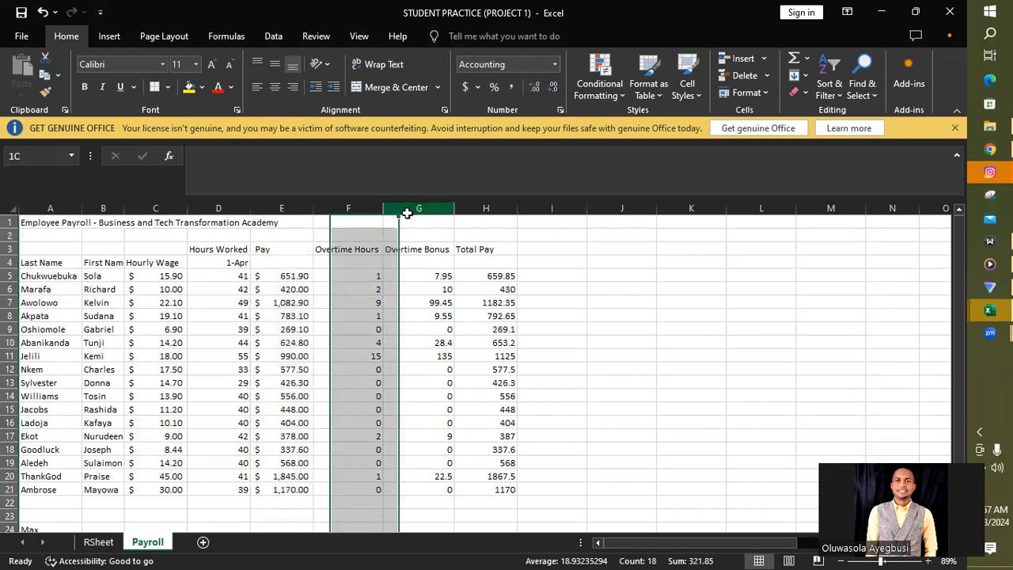
click(466, 87)
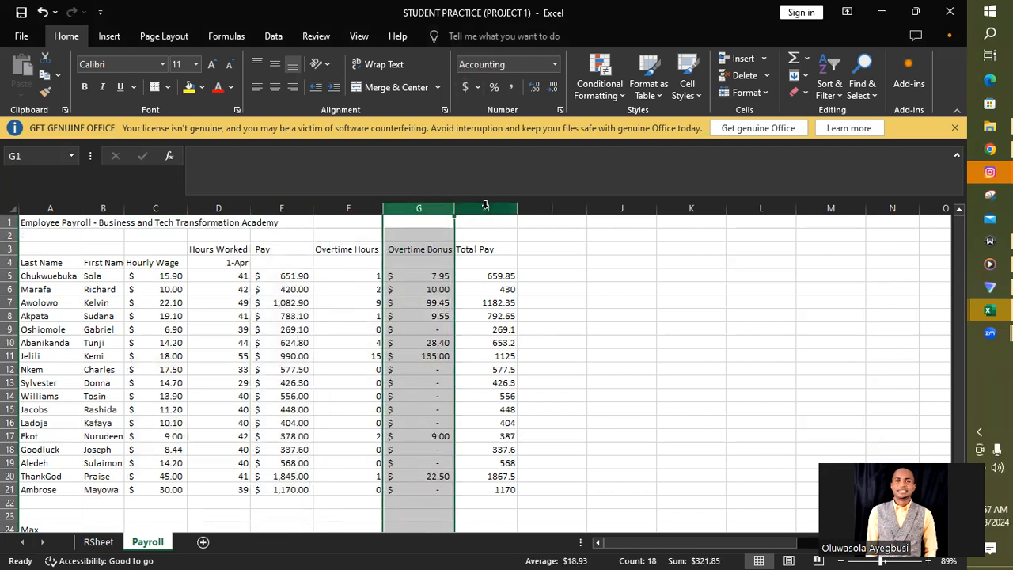
click(485, 207)
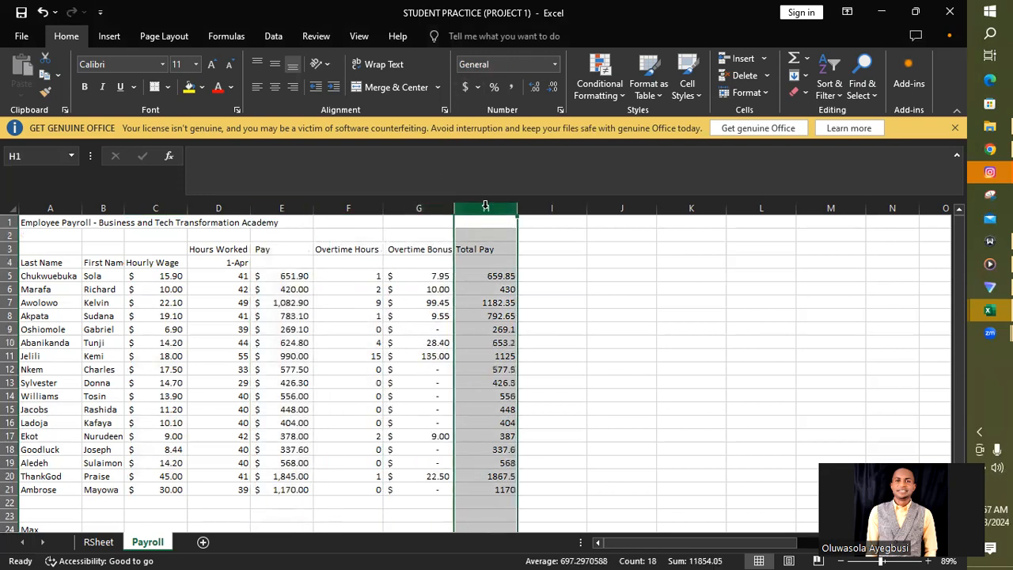
click(465, 87)
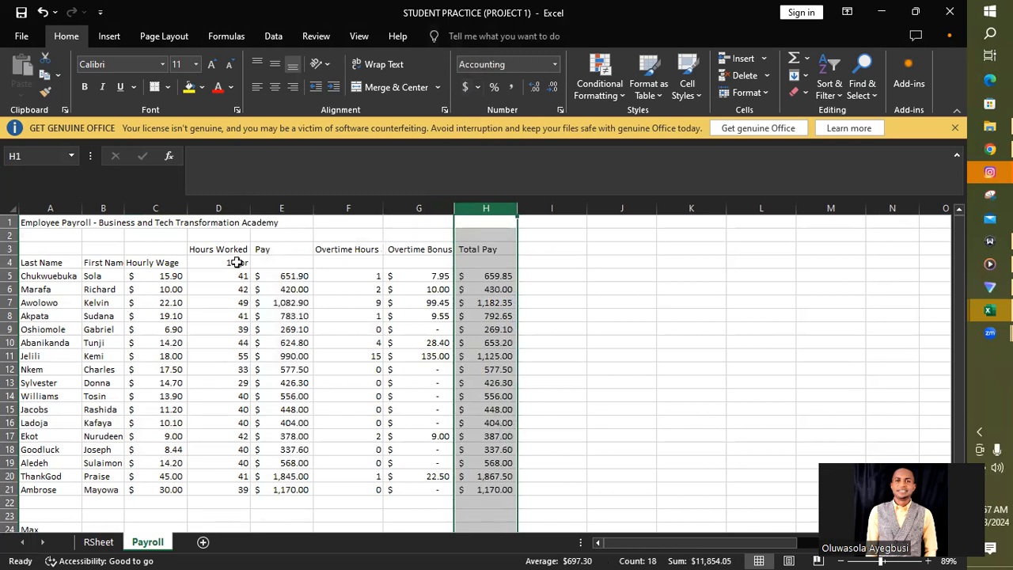
Step: Enter the formula =MAX(C5:C21) in cell C24 for the highest hourly wage
drag(957, 309, 964, 400)
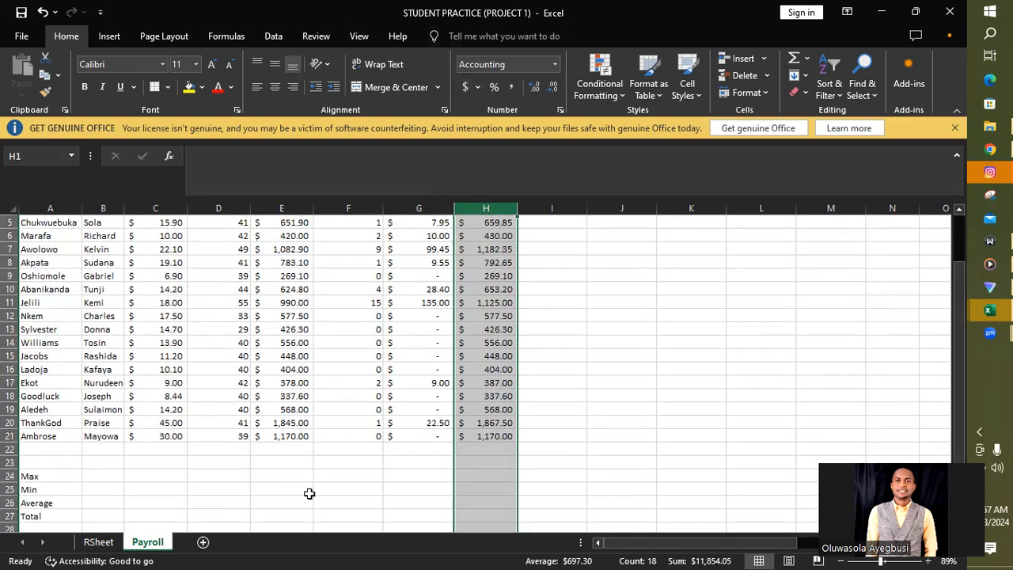
click(154, 477)
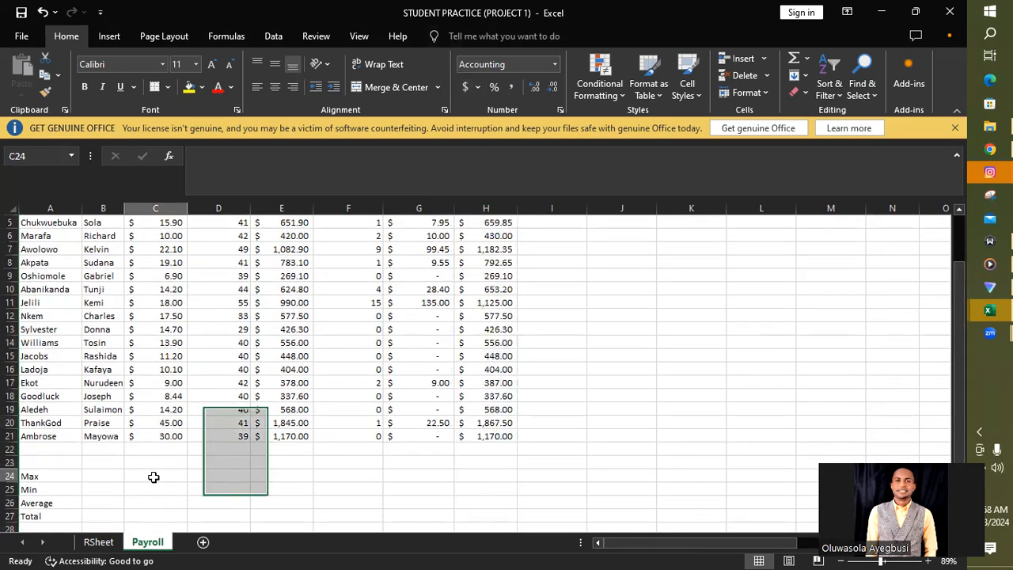
text(=)
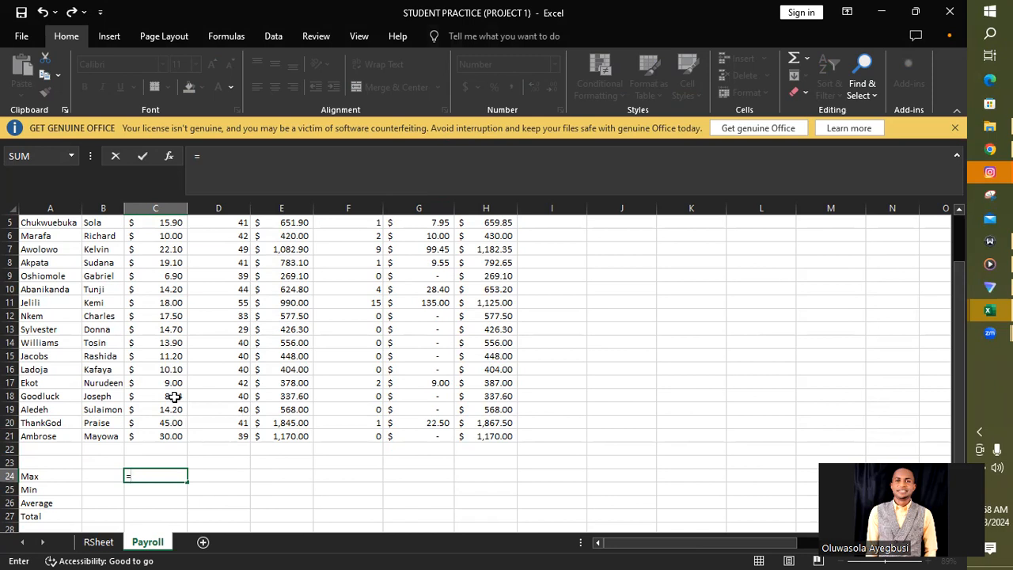
text(max)
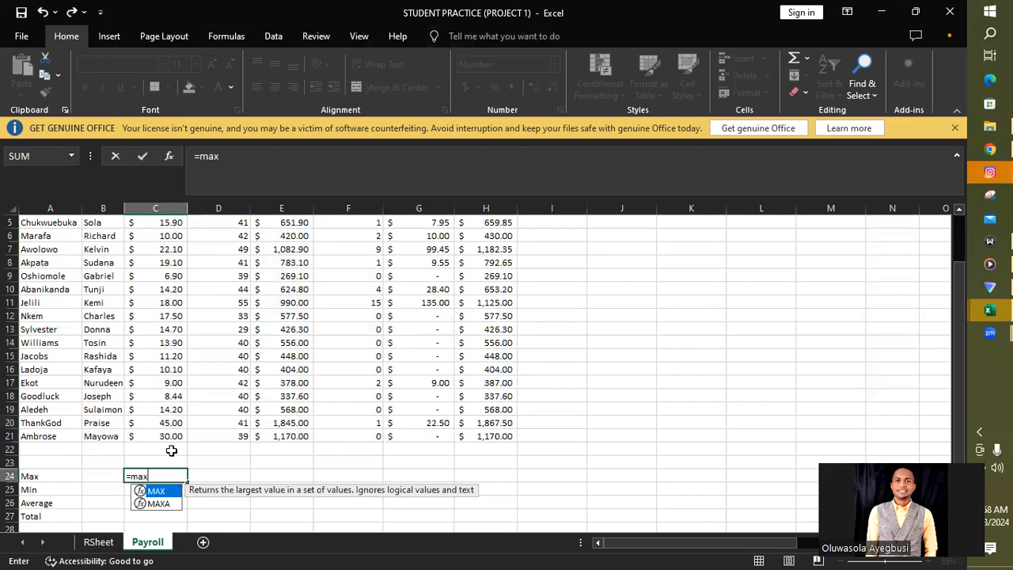
double_click(156, 492)
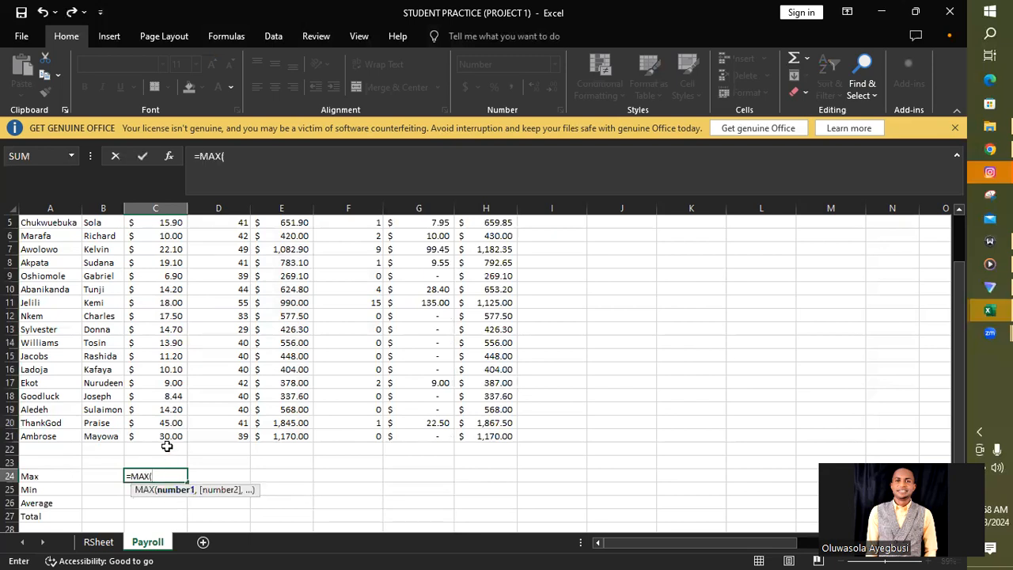
drag(166, 436, 171, 262)
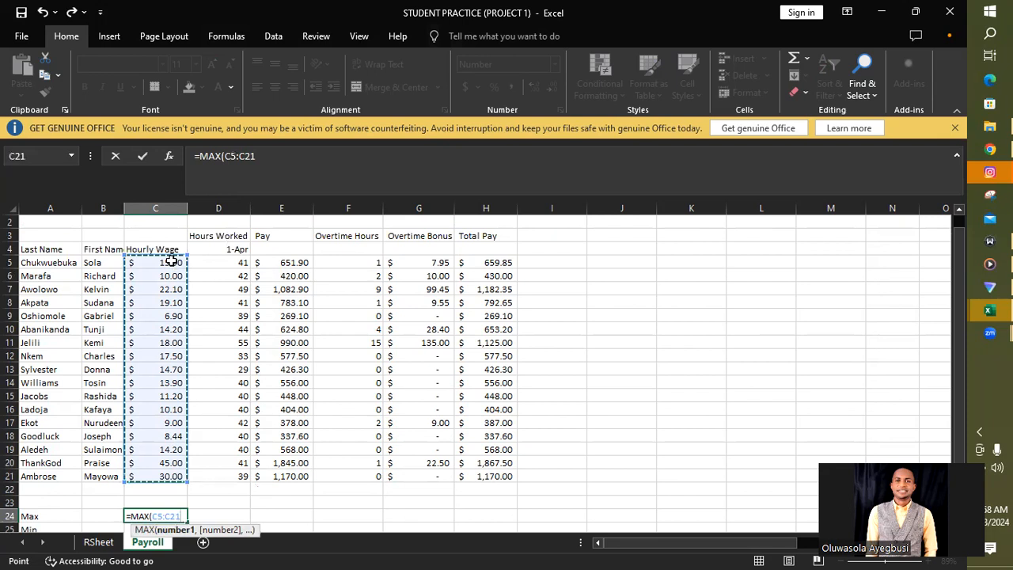
text())
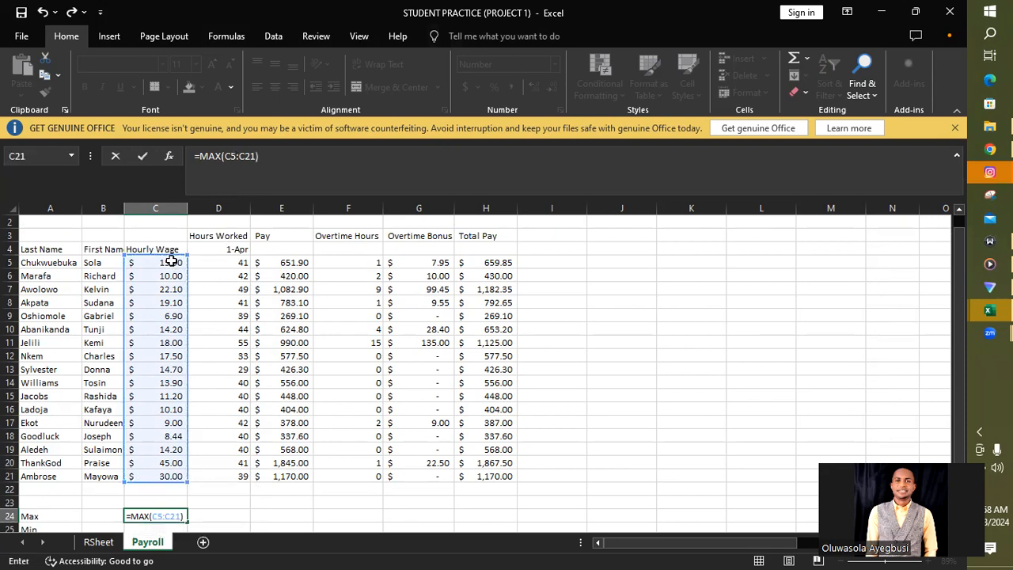
key(Return)
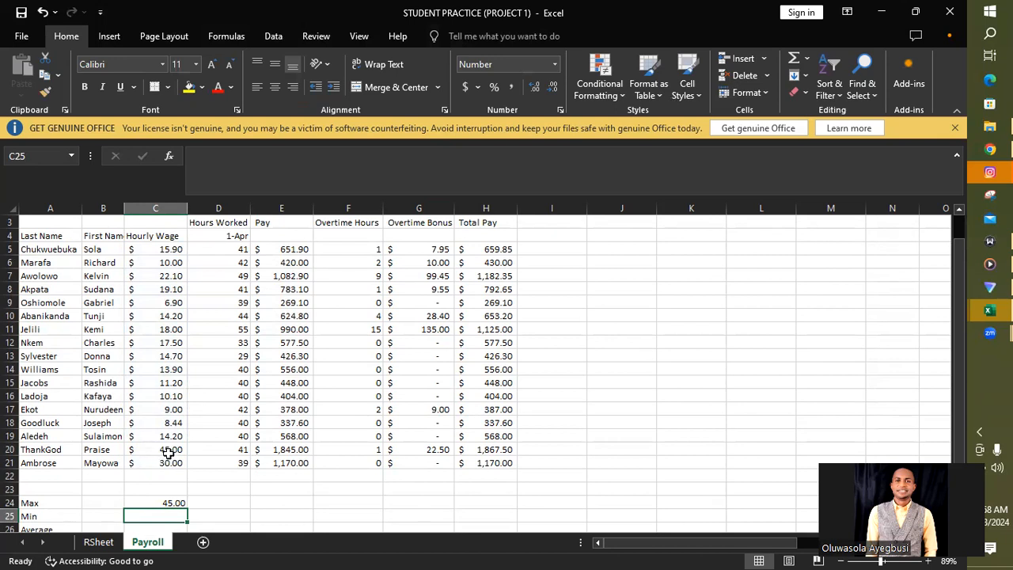
Step: Enter the formula =MIN(C5:C21) in cell C25 for the lowest hourly wage
text(=)
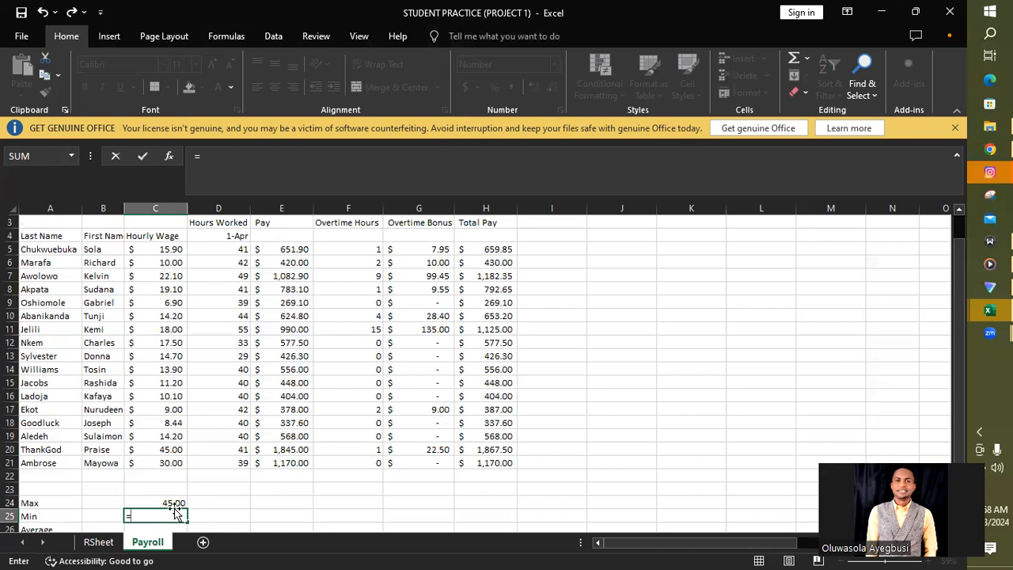
text(min)
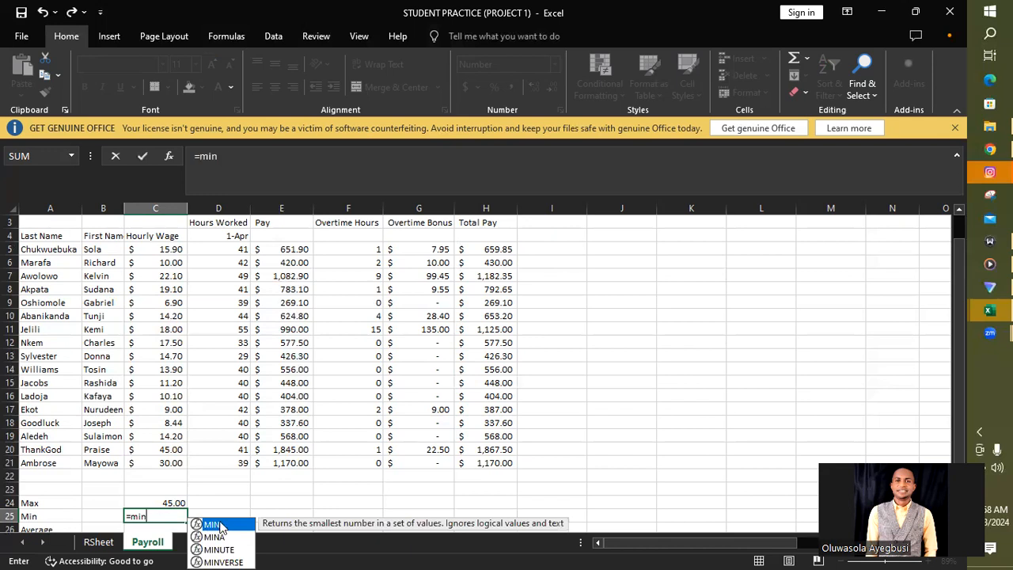
double_click(212, 525)
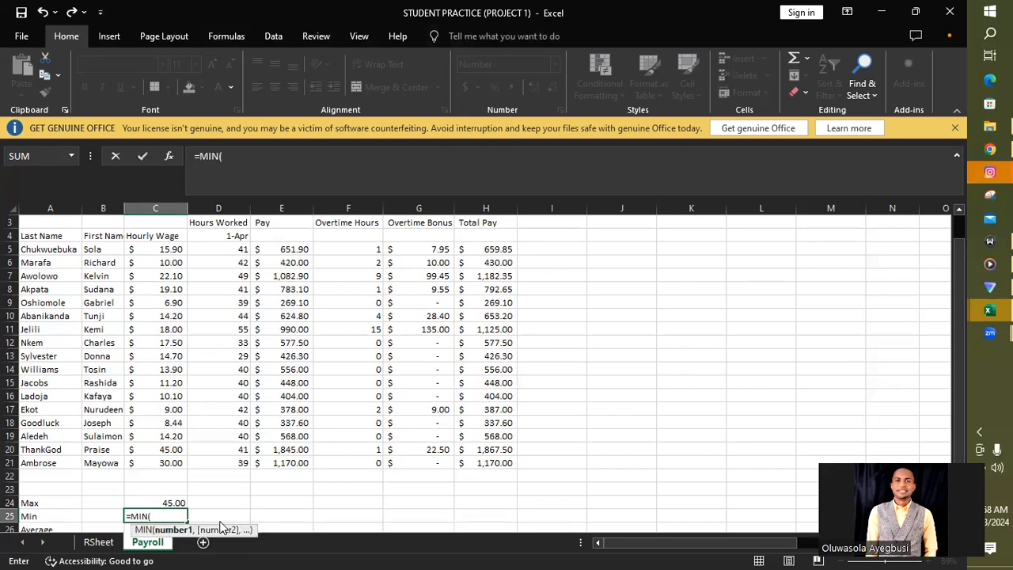
drag(159, 463, 157, 251)
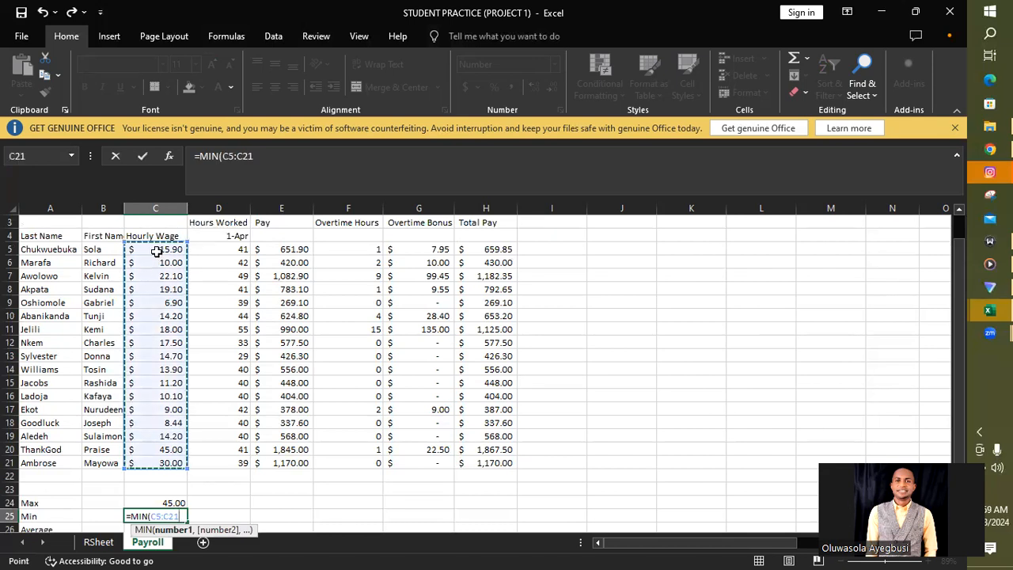
text())
key(Return)
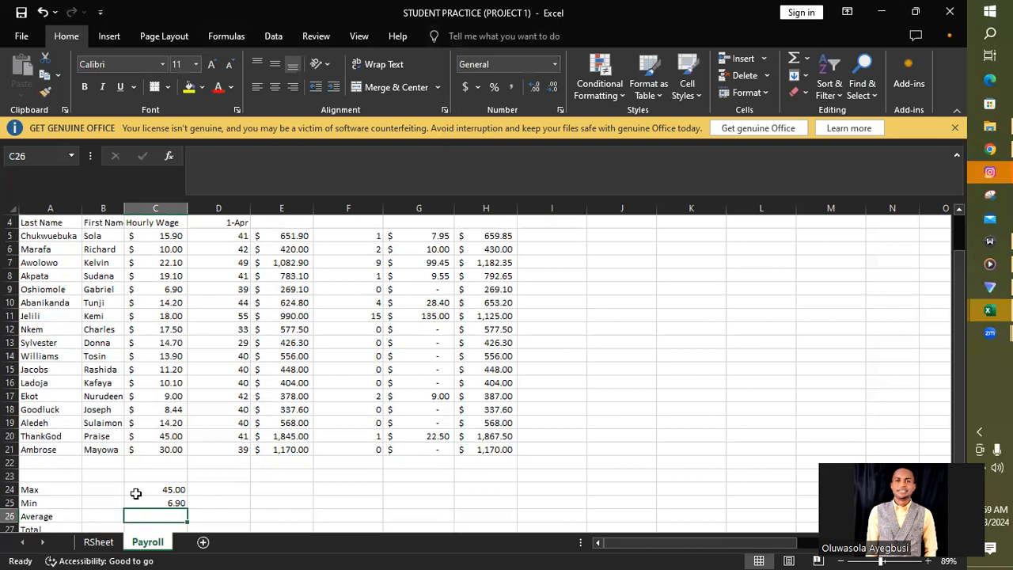
Step: Enter the formula =AVERAGE(C5:C21) in cell C26 for the average hourly wage
text(=)
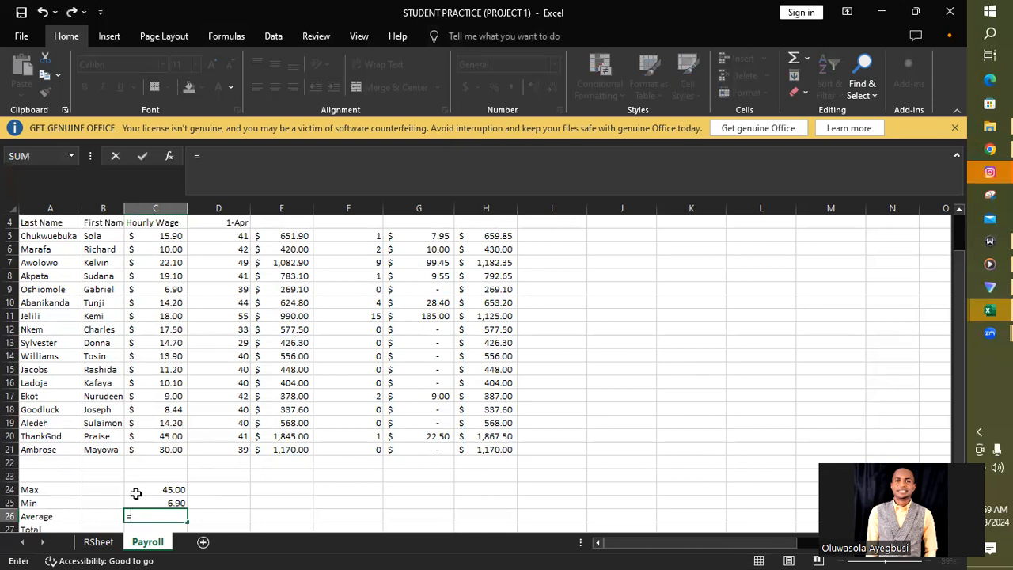
text(average)
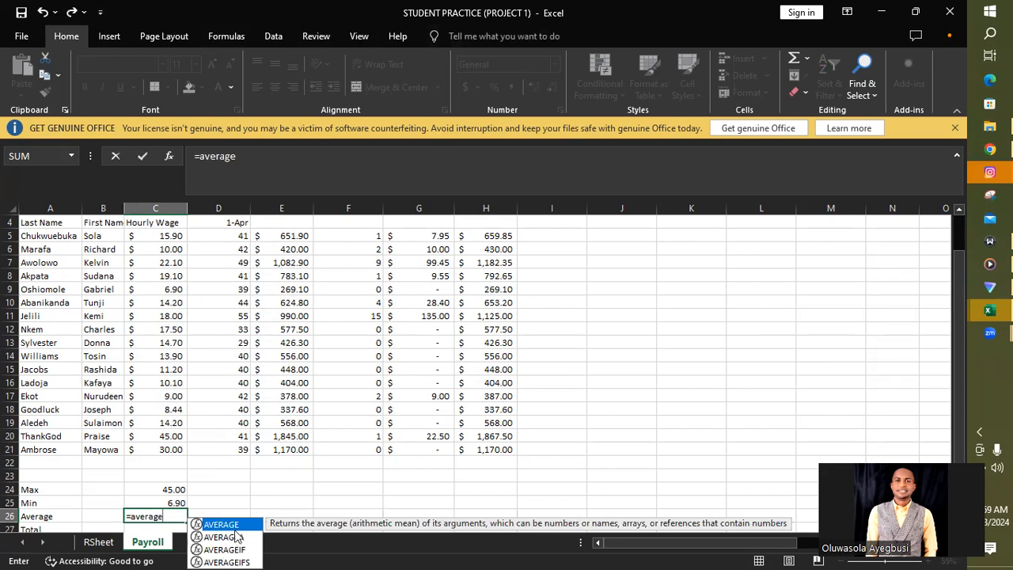
double_click(228, 525)
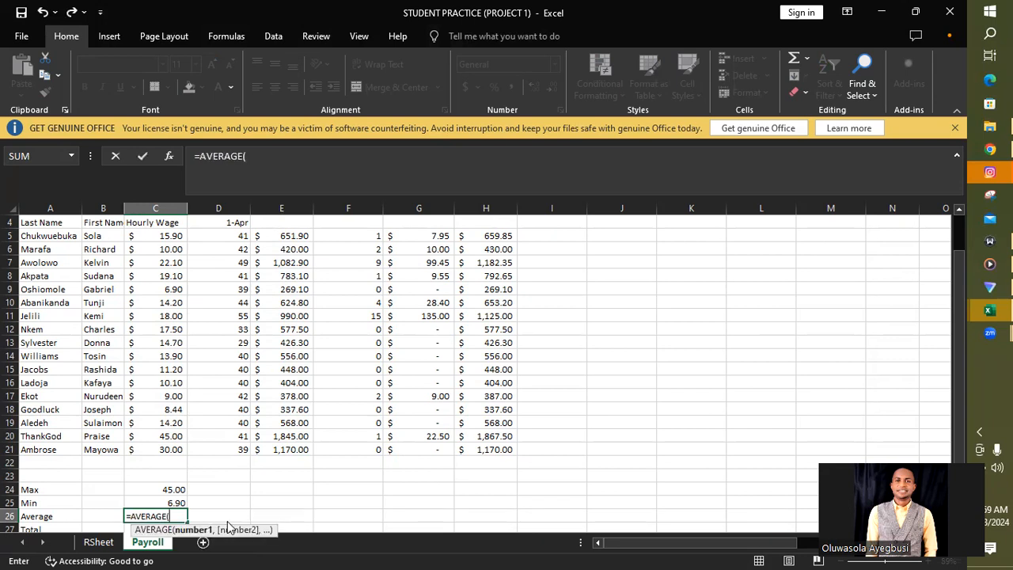
drag(165, 451, 162, 235)
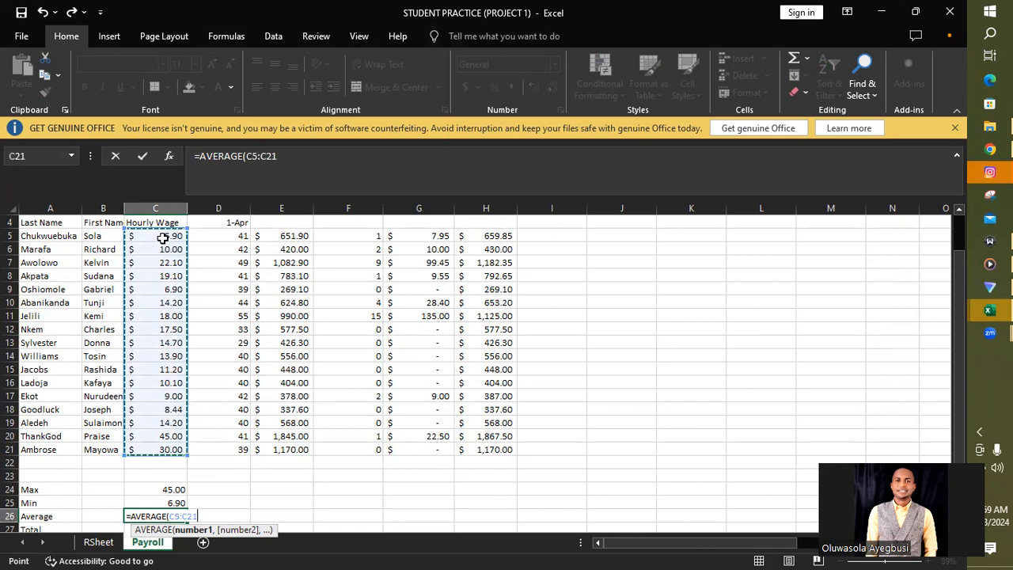
text())
key(Return)
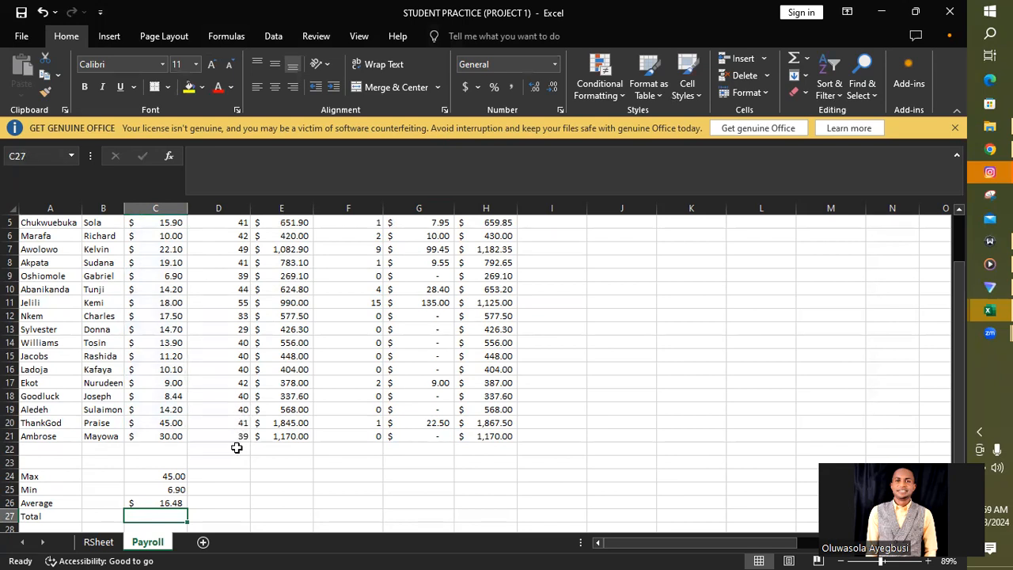
Step: Format C24:C26 as dollar Accounting and fill the three summary formulas across to column H
click(174, 475)
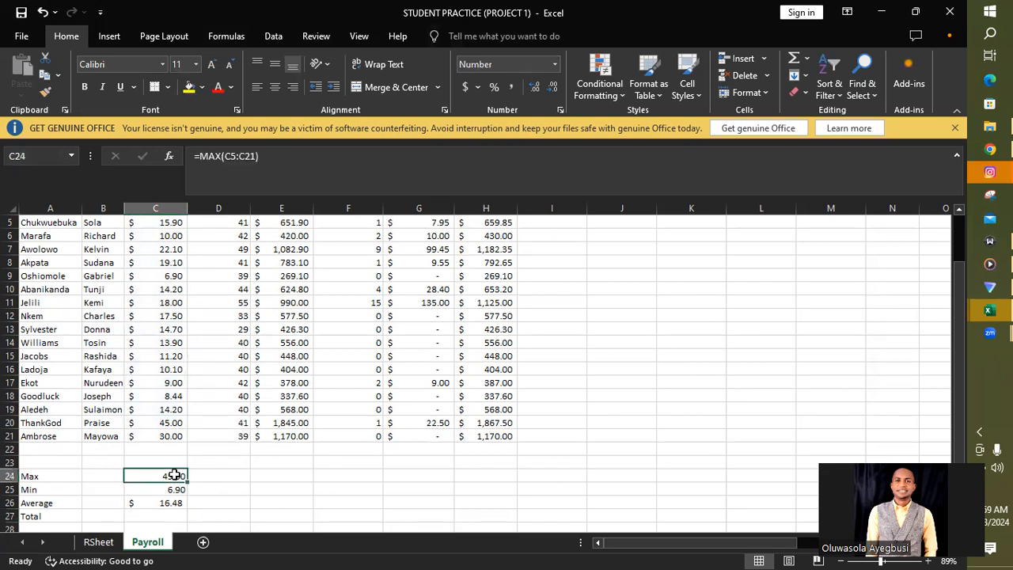
drag(174, 475, 172, 502)
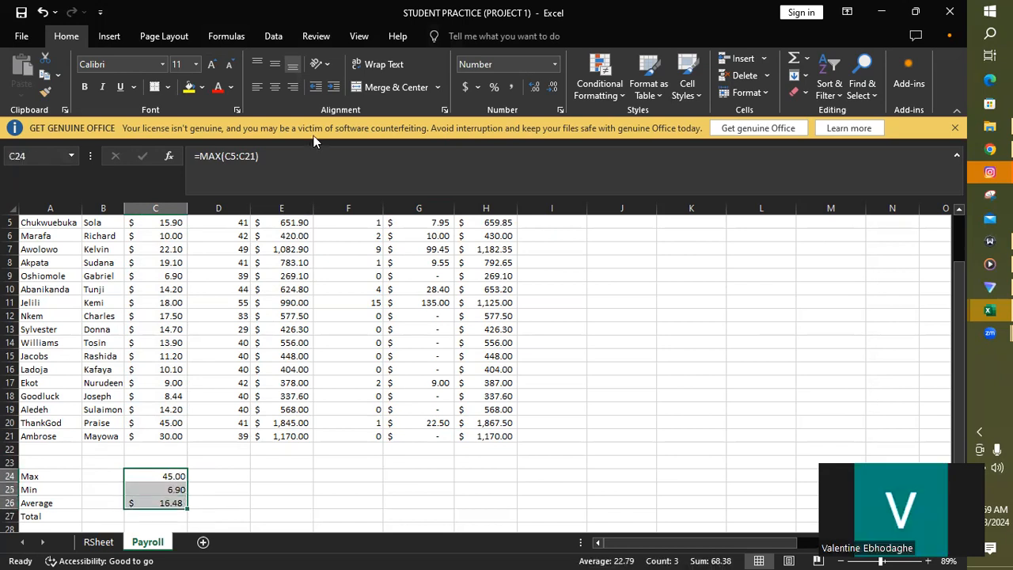
click(465, 87)
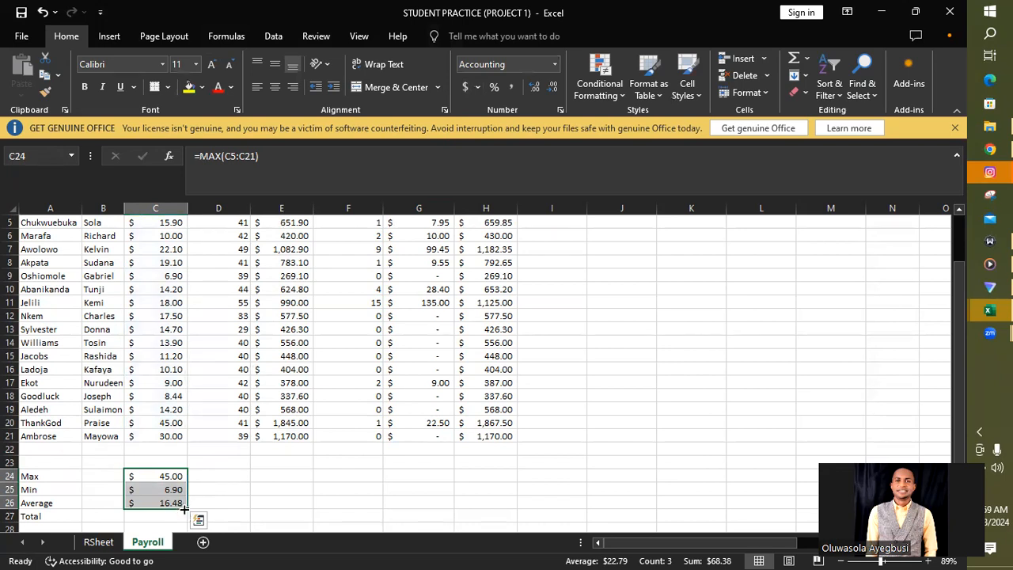
drag(188, 509, 304, 496)
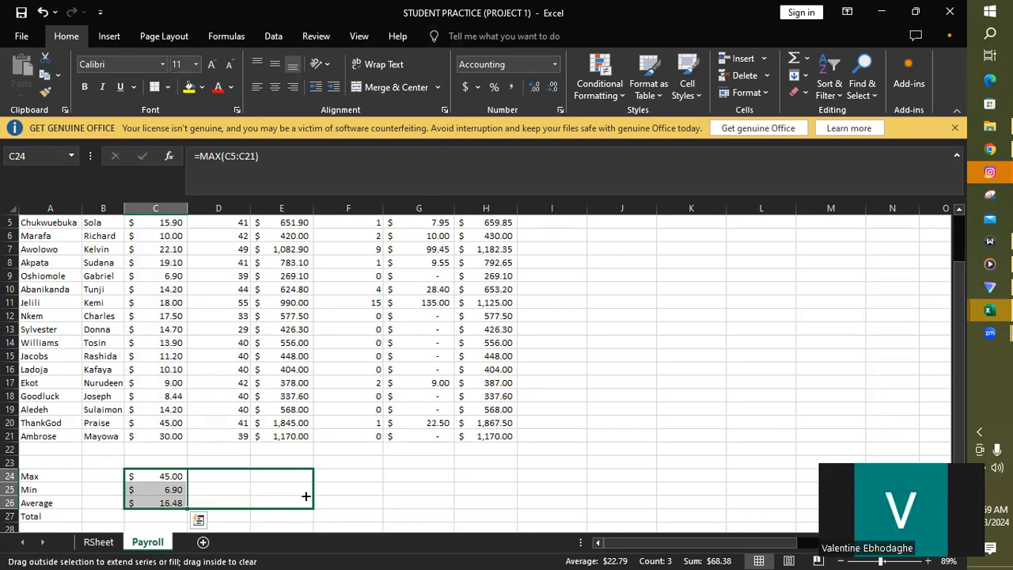
drag(305, 496, 493, 461)
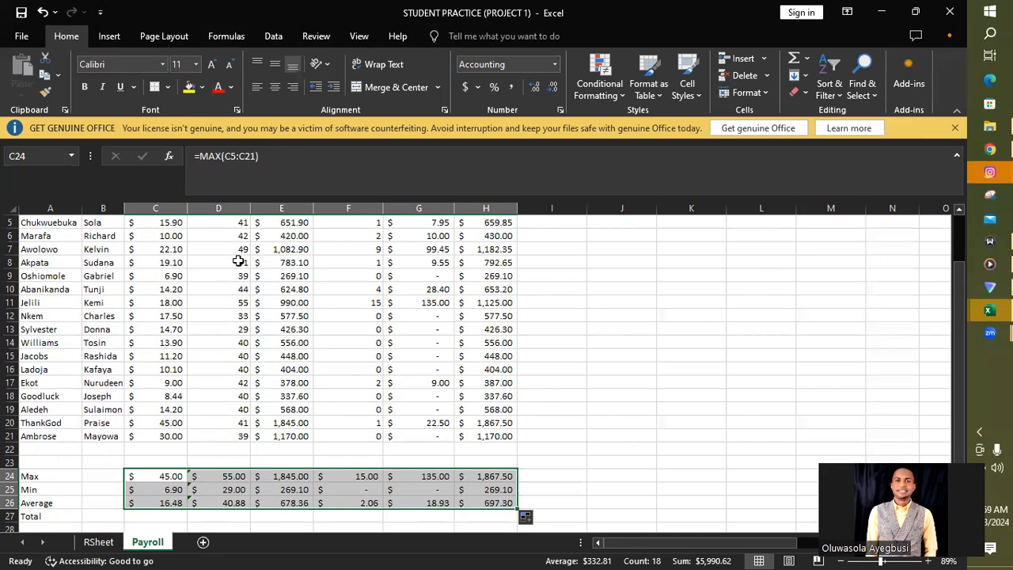
Step: Set the number format of the Hours Worked summary cells D24:D26 to General
click(215, 477)
drag(215, 477, 215, 500)
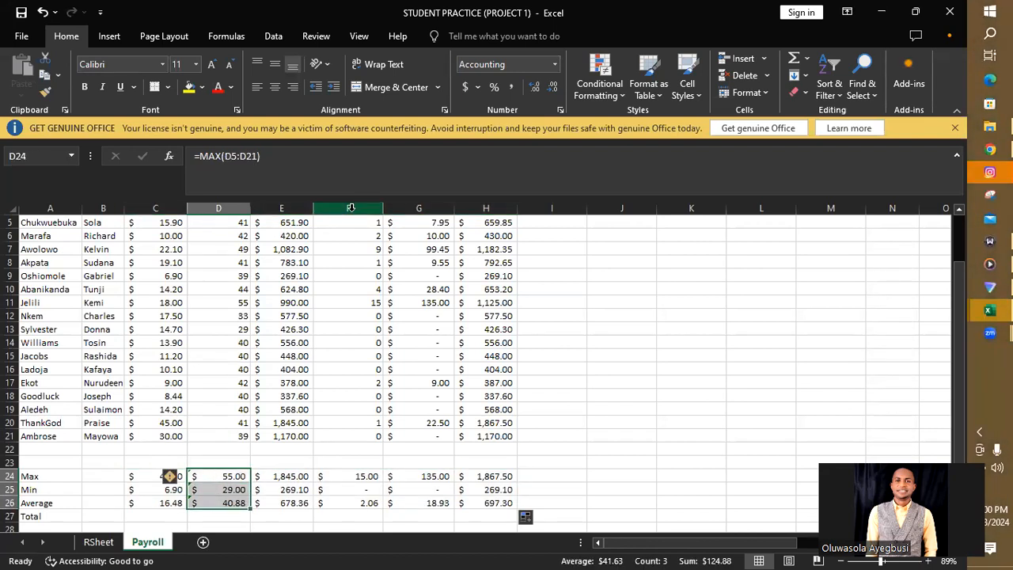
click(555, 65)
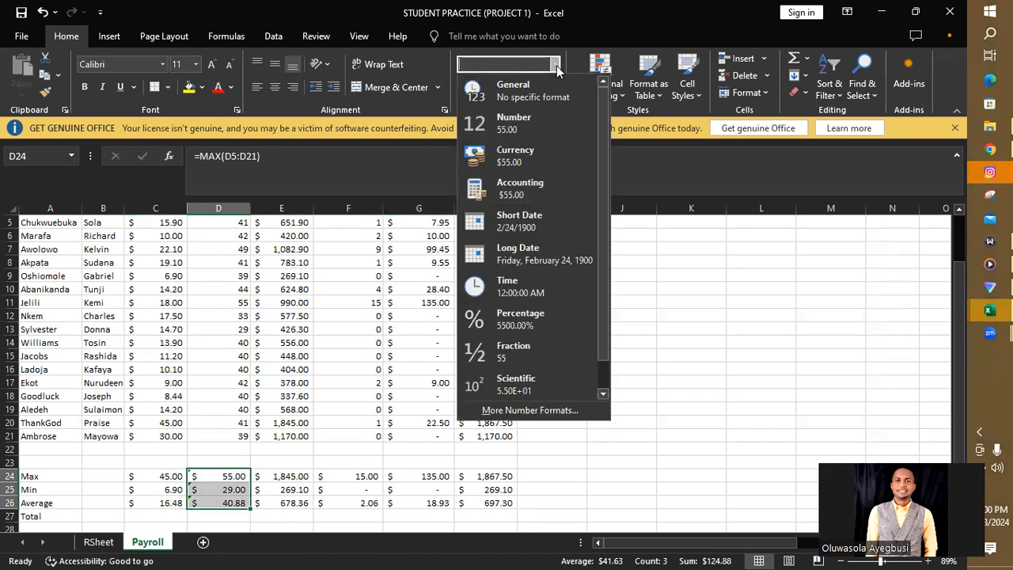
click(520, 89)
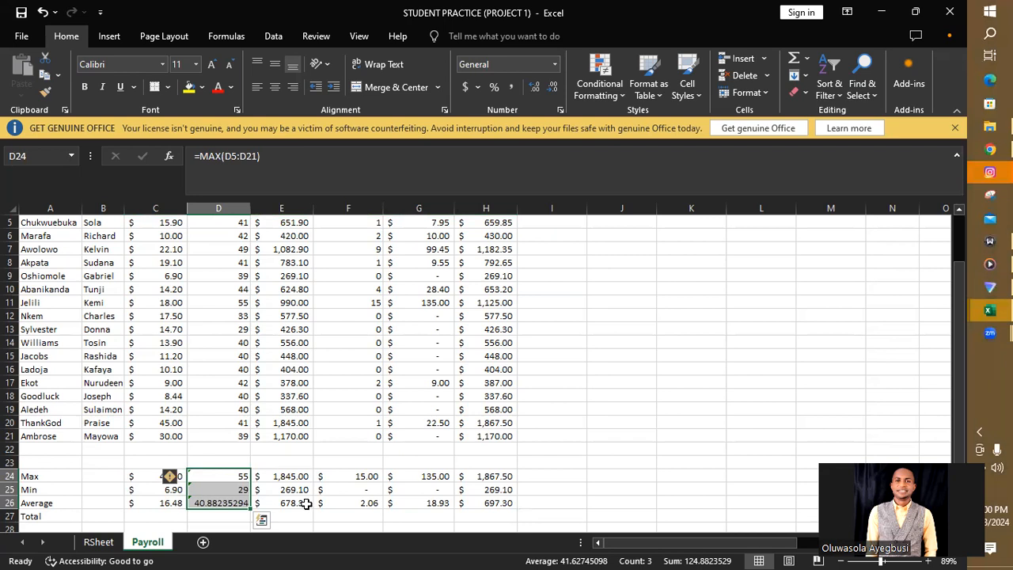
Step: Reduce the average hours worked in cell D26 to one decimal place
drag(306, 527, 227, 504)
click(226, 504)
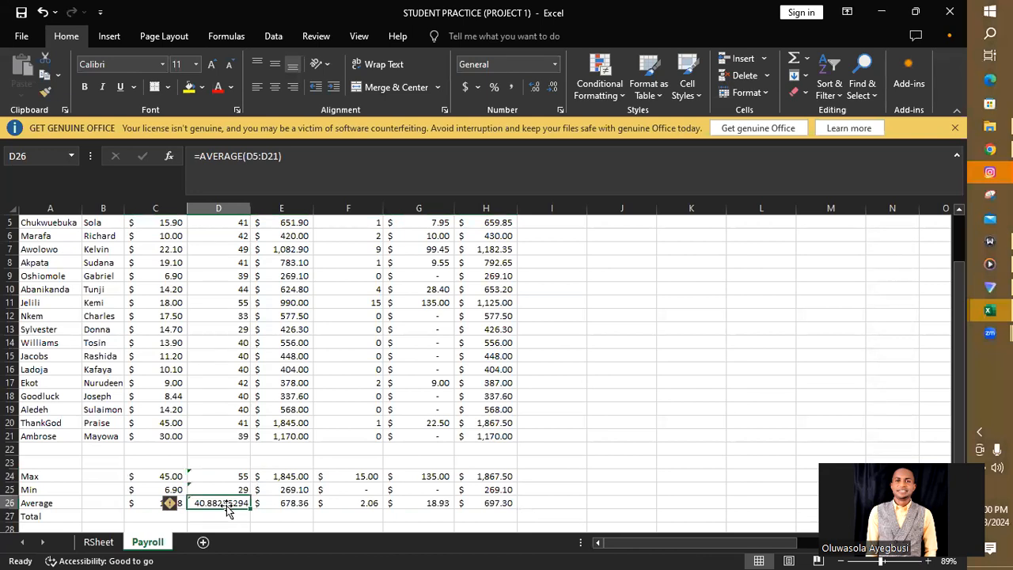
click(553, 87)
click(553, 88)
click(553, 87)
click(552, 87)
click(552, 87)
click(552, 87)
click(553, 87)
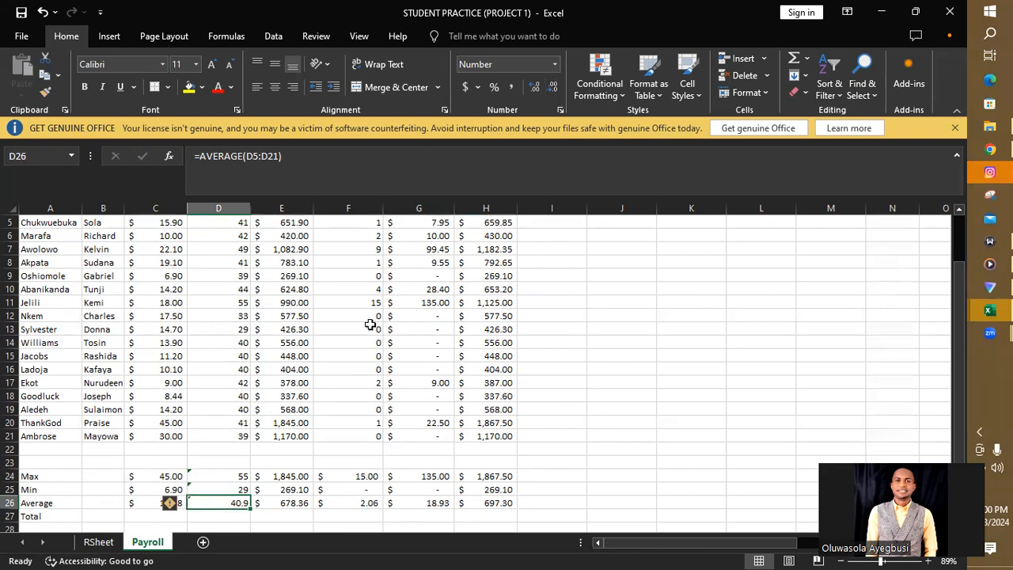
Step: Set the number format of the Overtime Hours summary cells F24:F26 to General and select the average in F26
drag(365, 476, 362, 504)
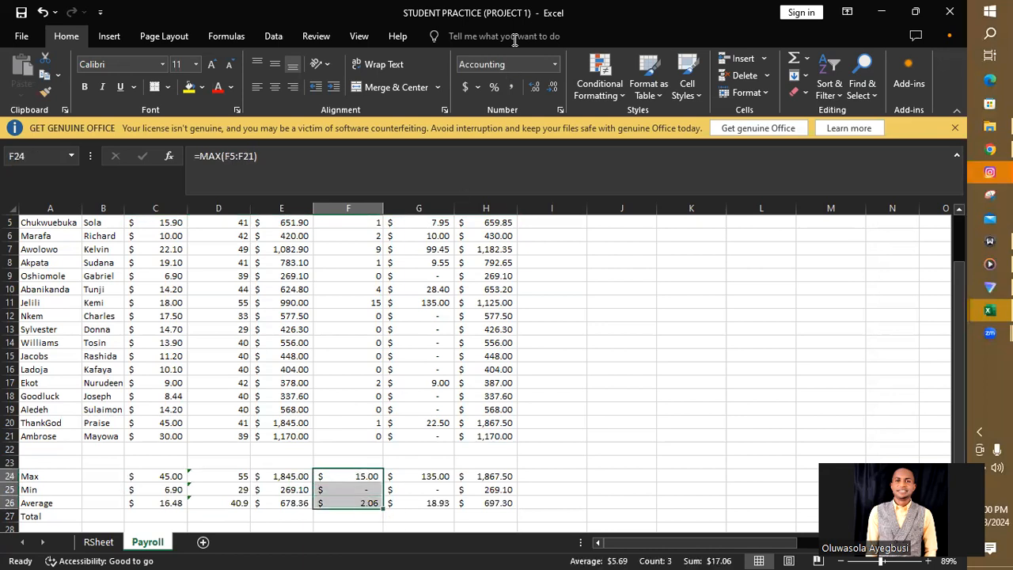
click(554, 64)
click(511, 89)
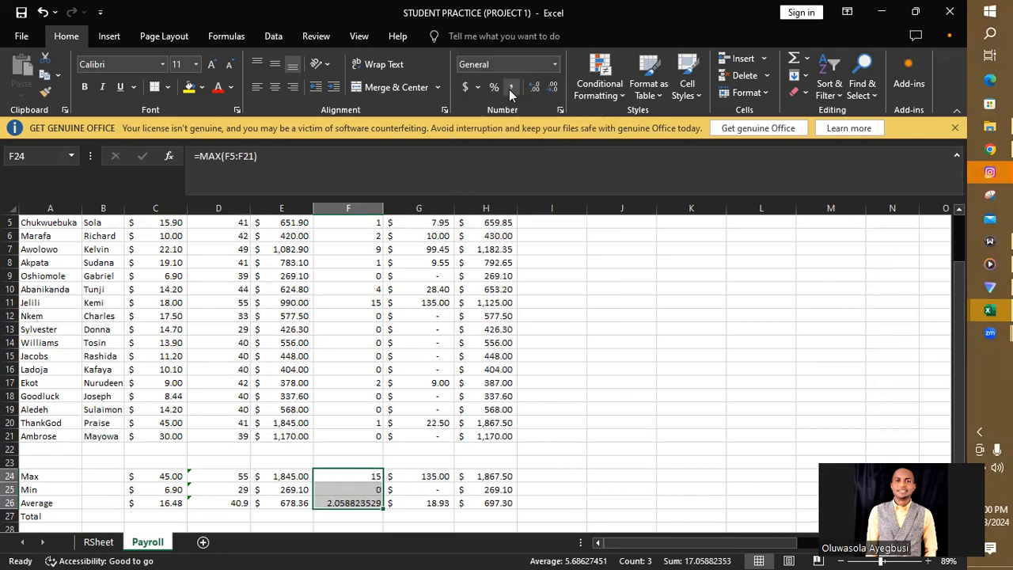
click(362, 502)
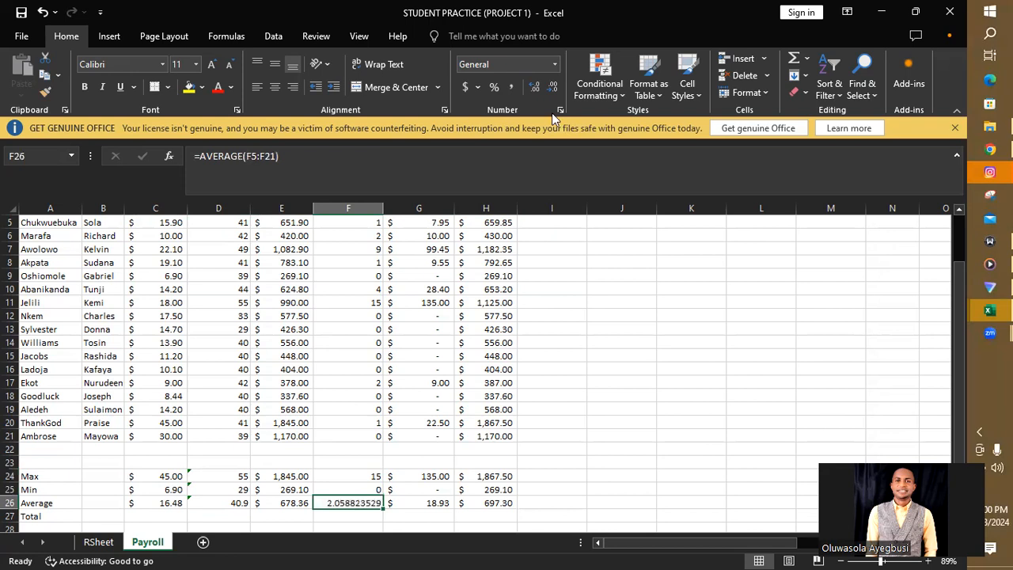
Step: Reduce the average overtime hours in cell F26 to one decimal place
click(552, 87)
click(552, 87)
click(552, 88)
click(551, 87)
click(551, 88)
click(551, 88)
click(551, 88)
click(549, 89)
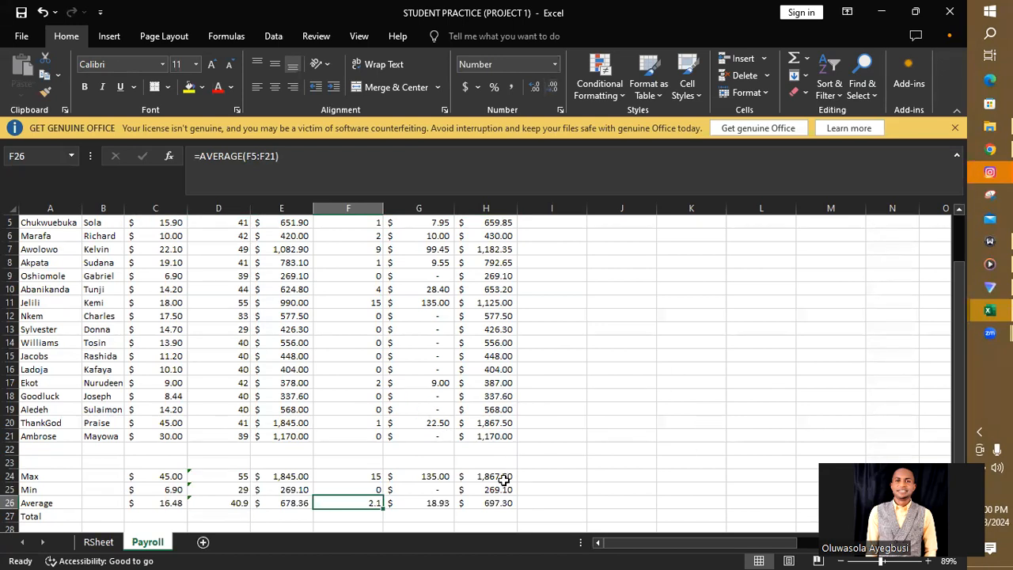
click(631, 485)
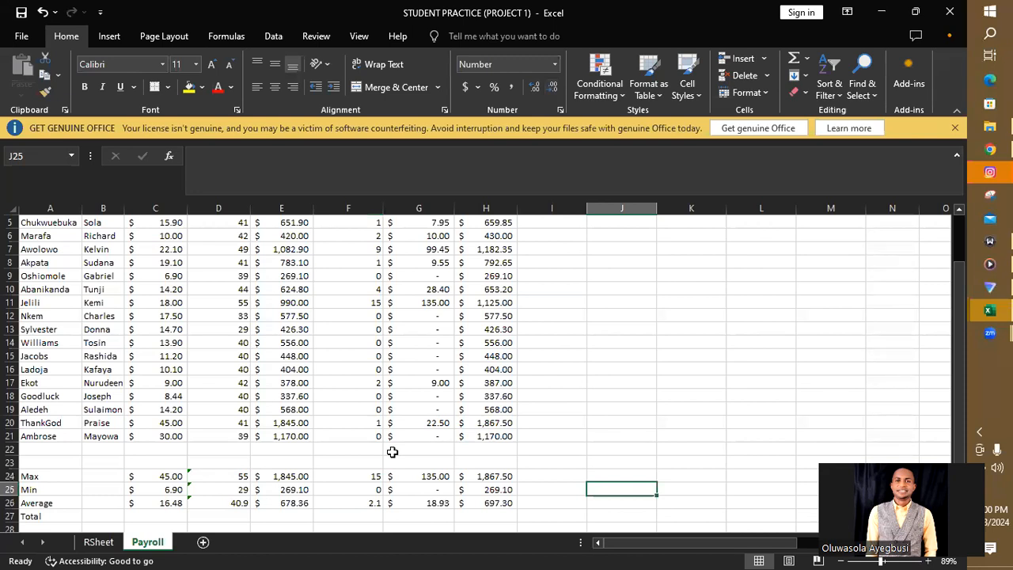
Step: Total the hours worked in D27 with =SUM(D5:D21) and fill the formula across to H27
click(219, 516)
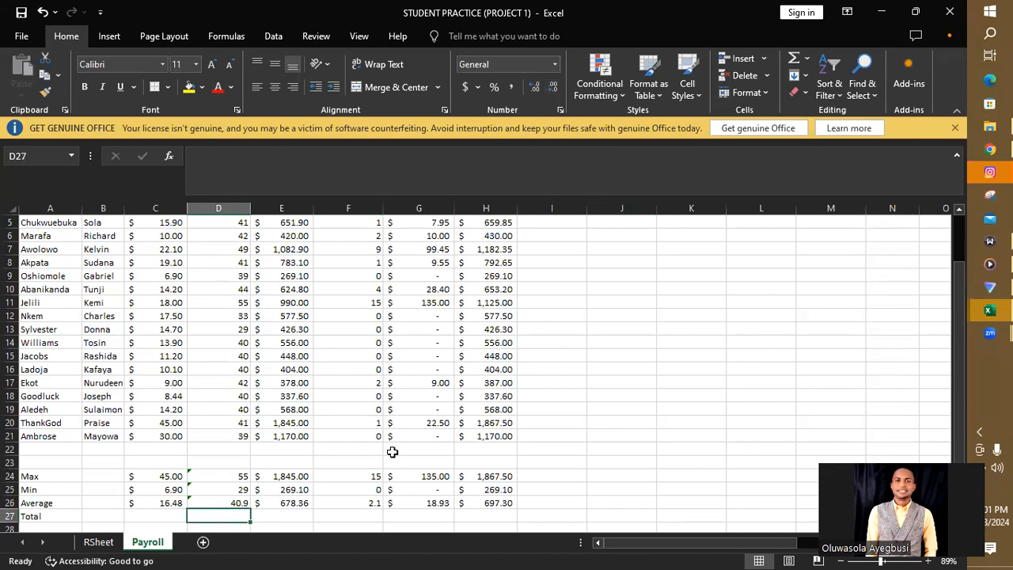
text(=)
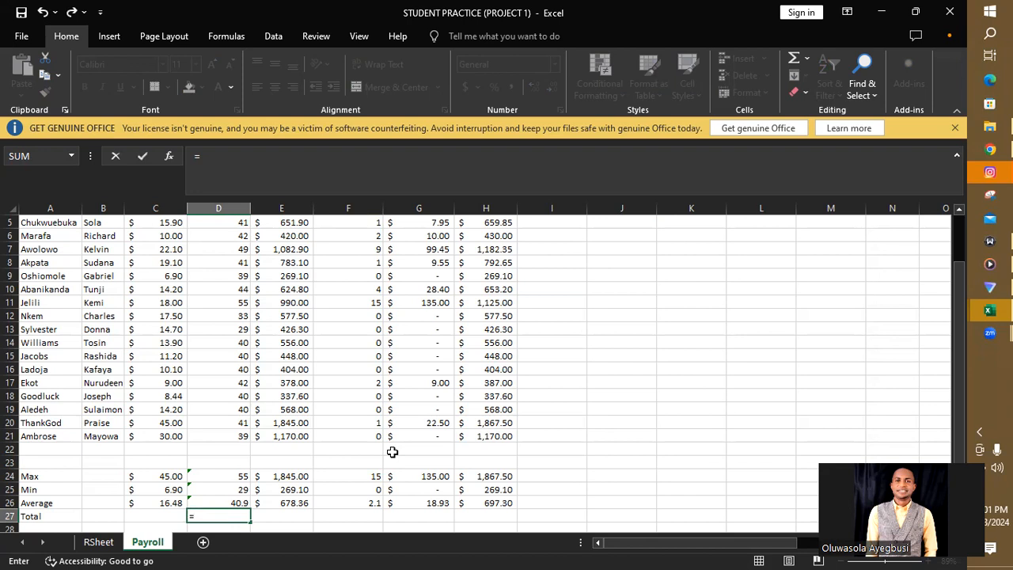
text(sum)
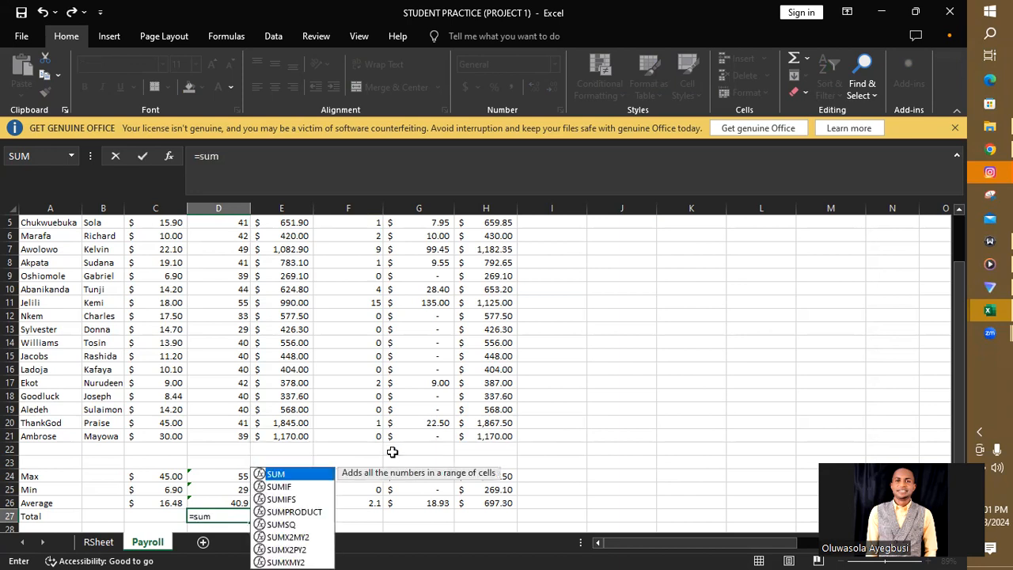
double_click(298, 474)
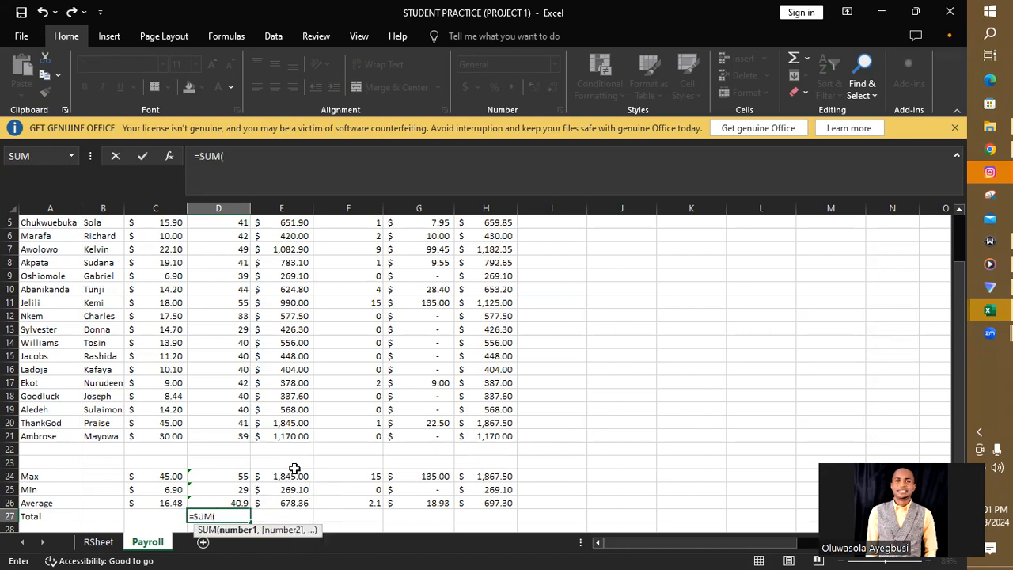
drag(236, 437, 230, 259)
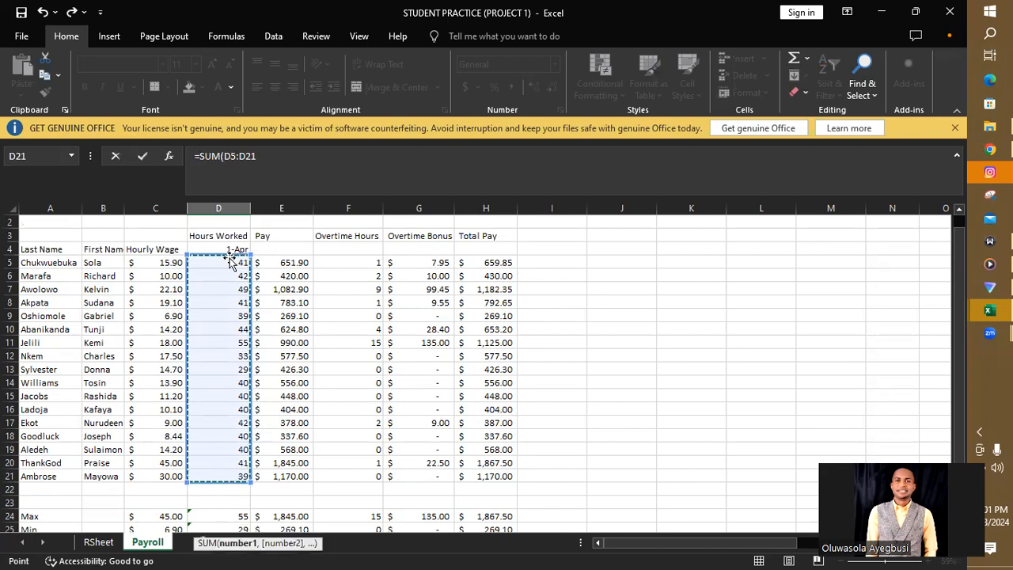
text())
key(Return)
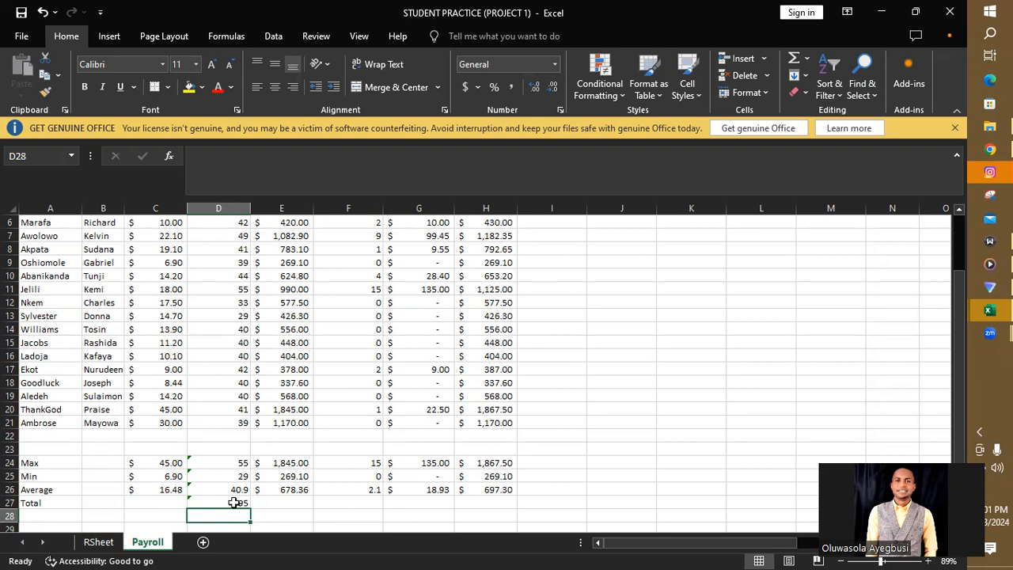
click(234, 503)
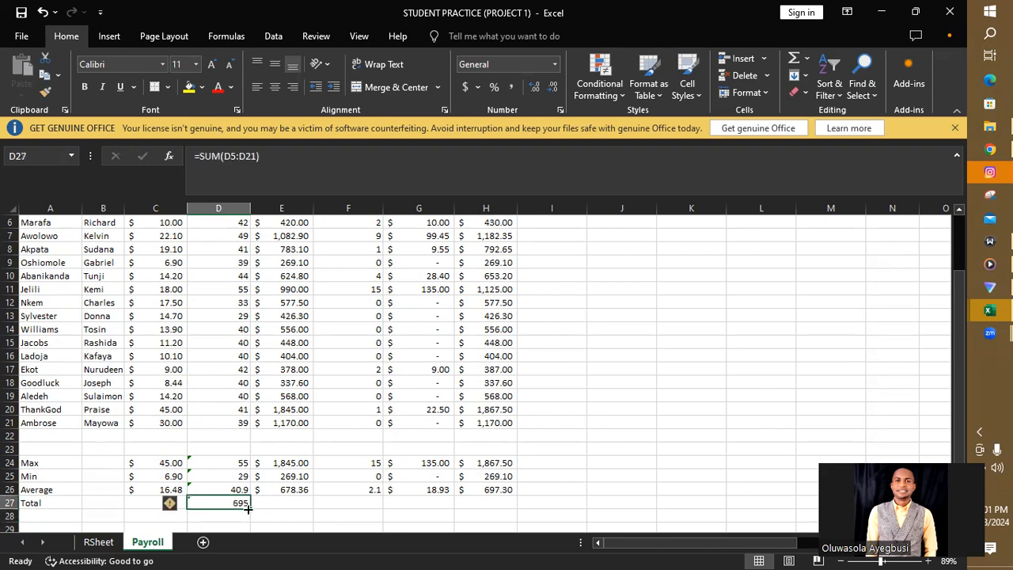
drag(248, 508, 503, 500)
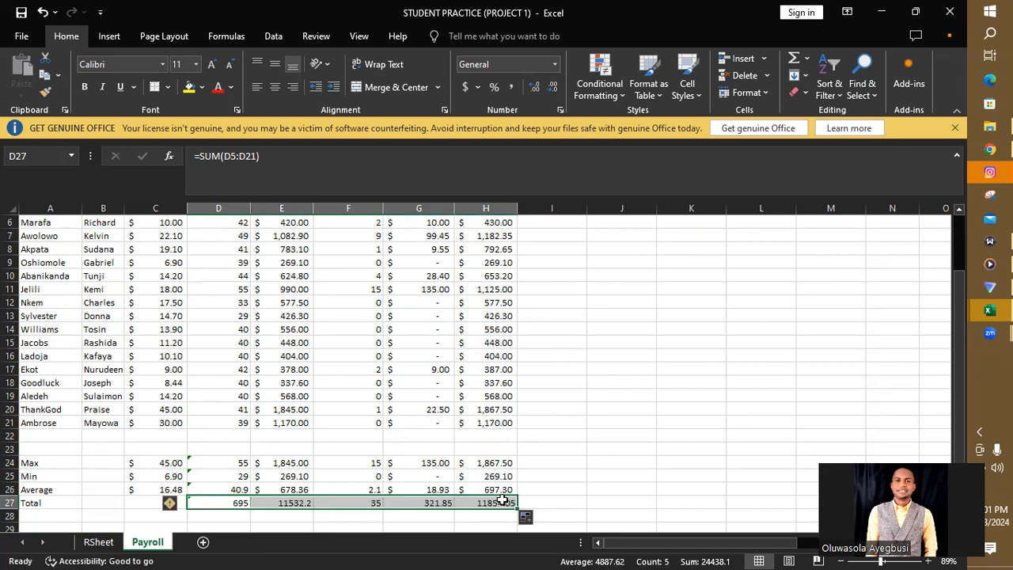
Step: Format the Pay, Overtime Bonus and Total Pay totals in E27, G27 and H27 as dollar Accounting
click(293, 501)
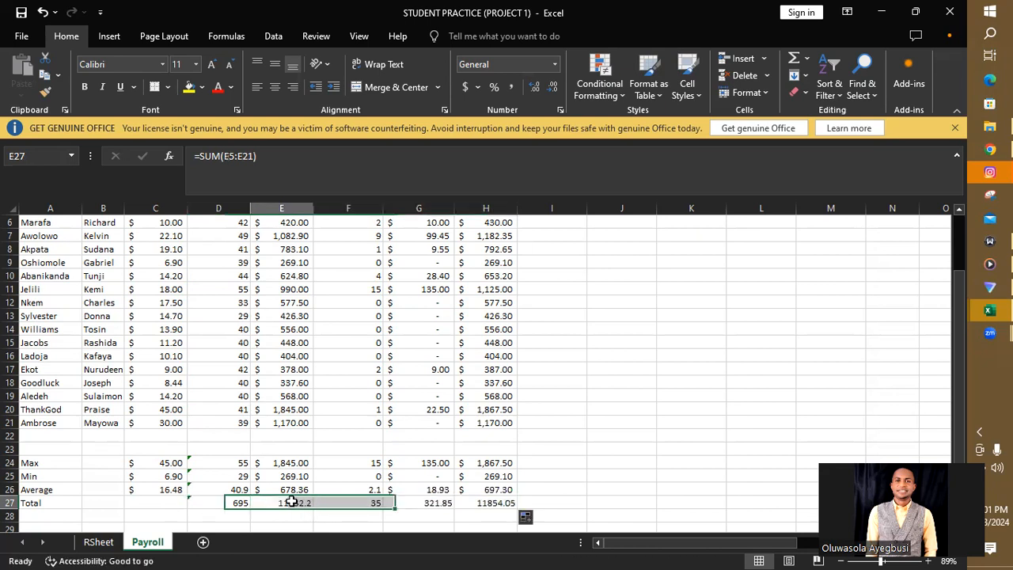
click(465, 86)
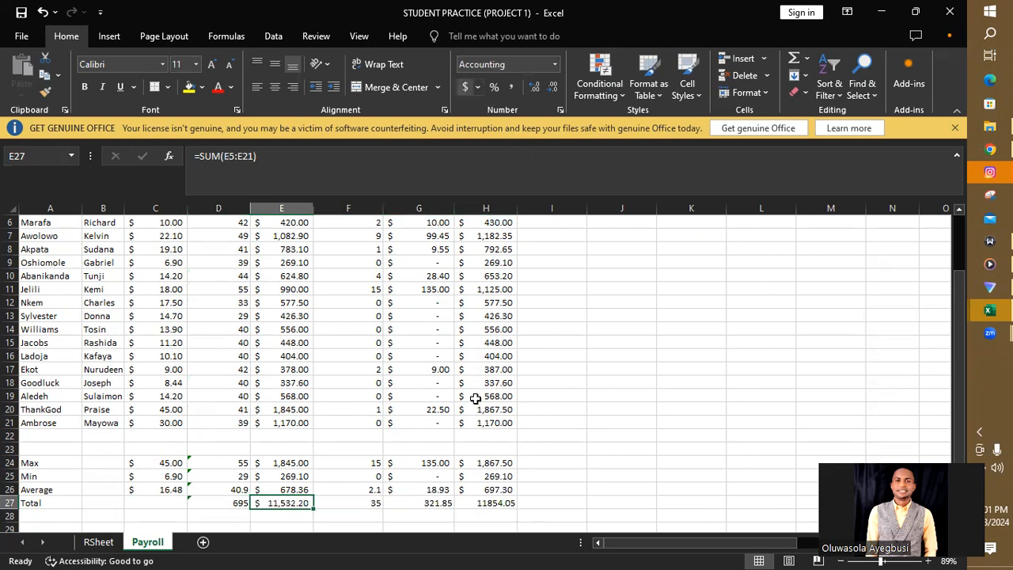
click(439, 503)
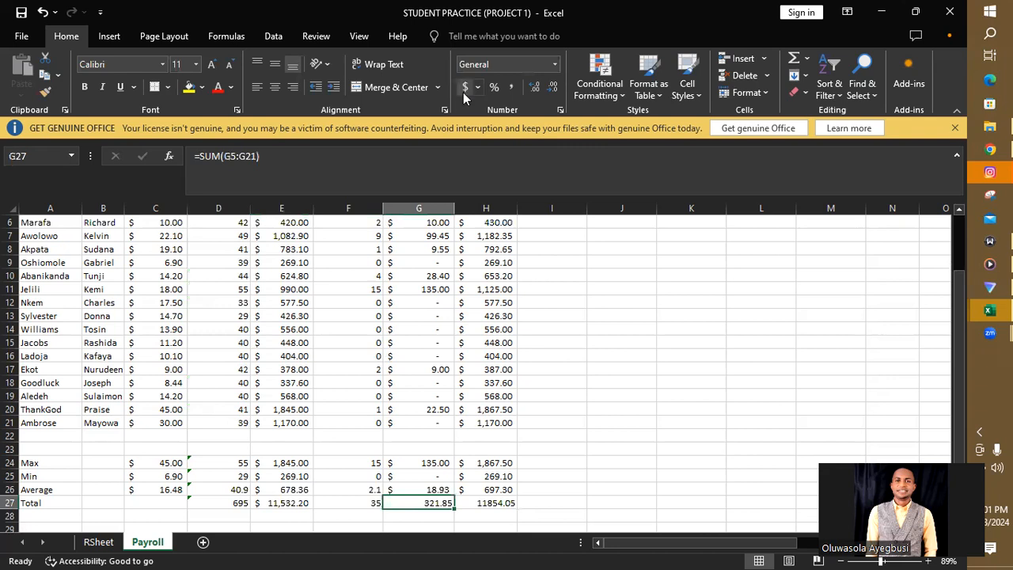
click(465, 86)
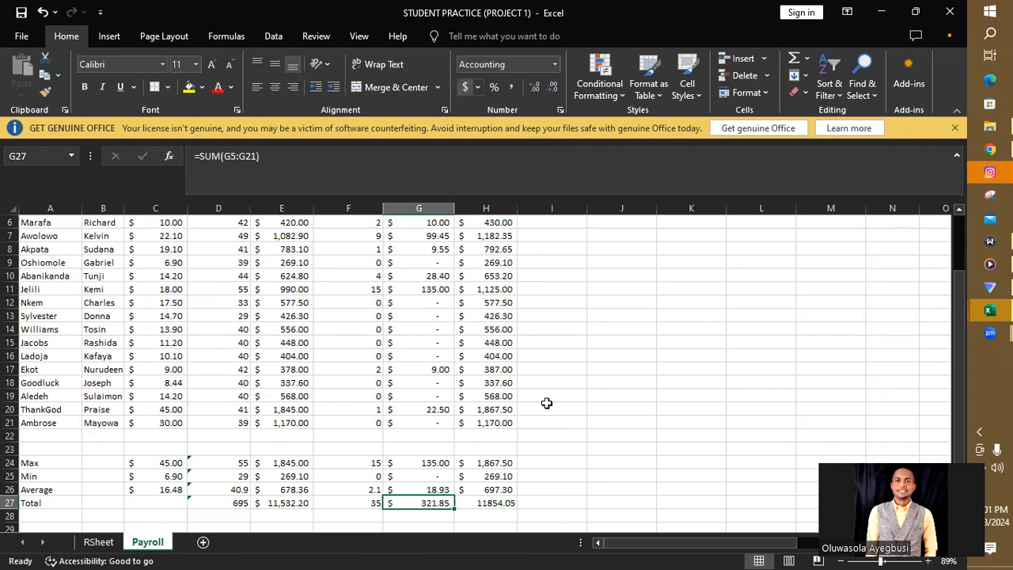
click(497, 503)
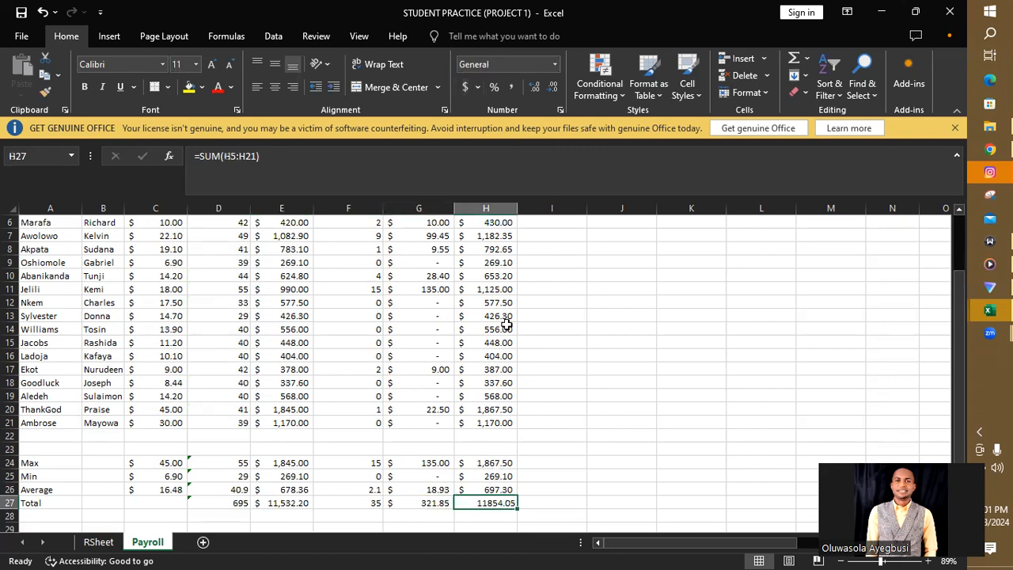
click(465, 87)
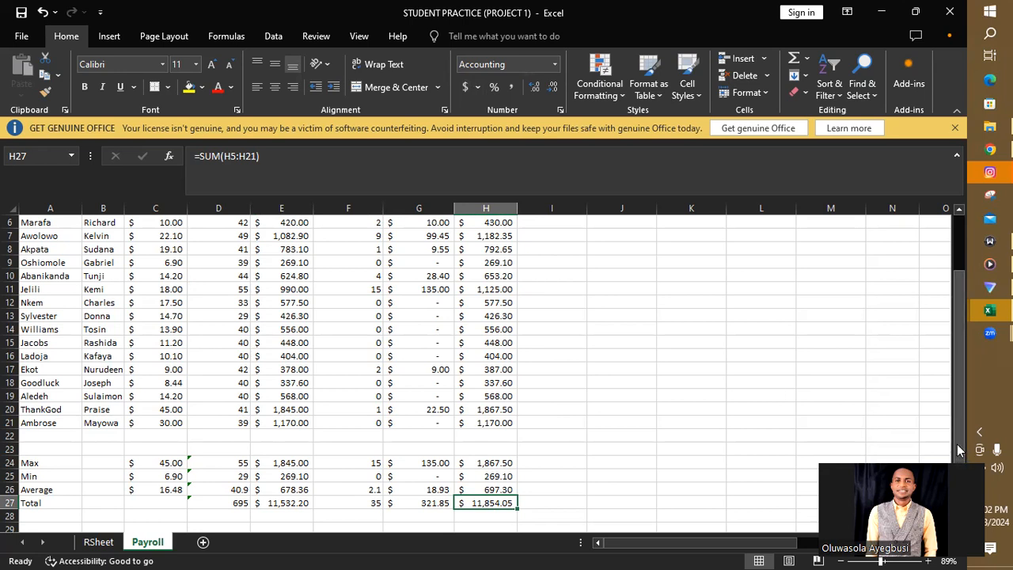
drag(959, 450, 966, 334)
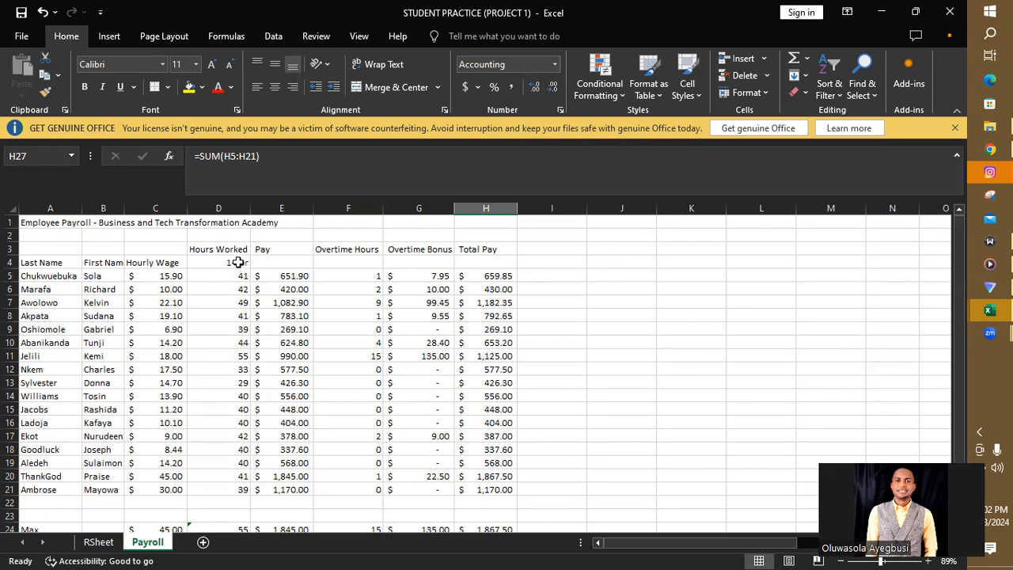
click(283, 208)
right_click(283, 207)
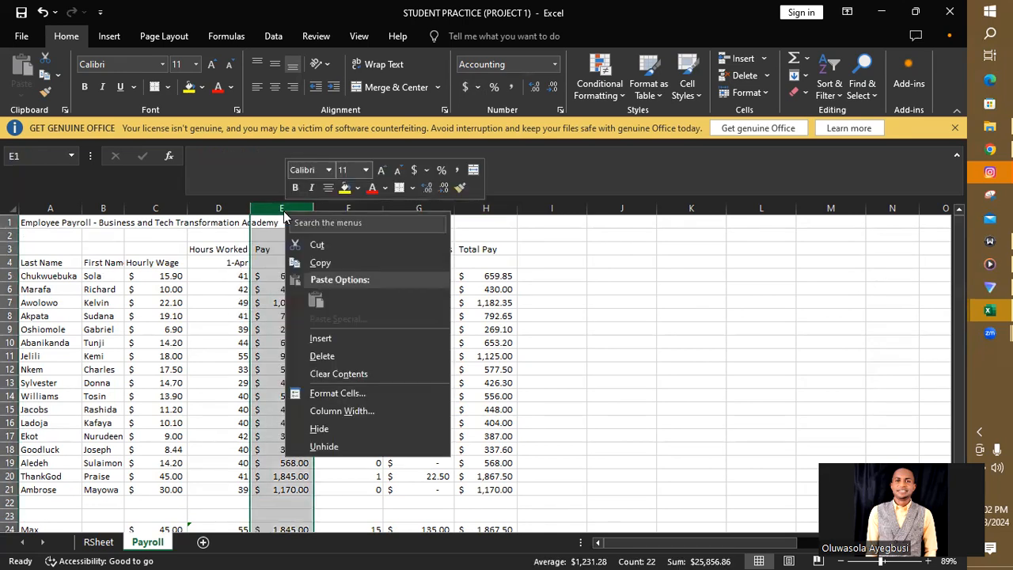
click(321, 339)
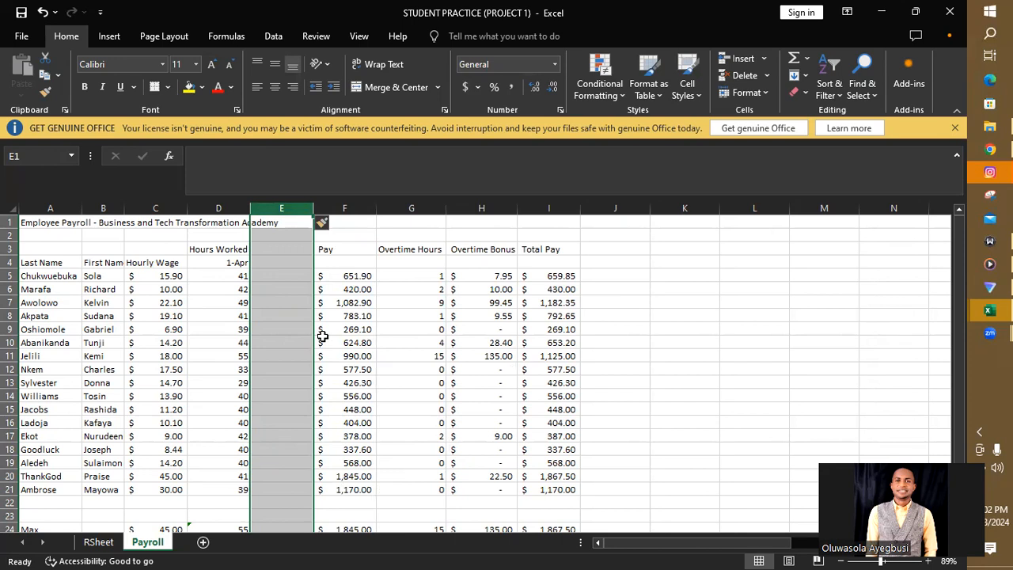
right_click(291, 208)
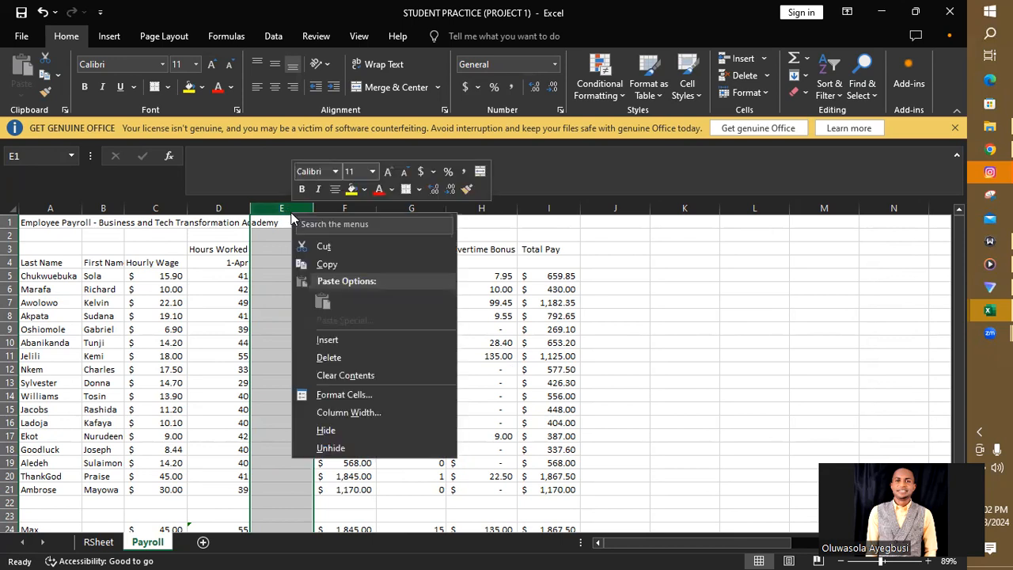
click(329, 339)
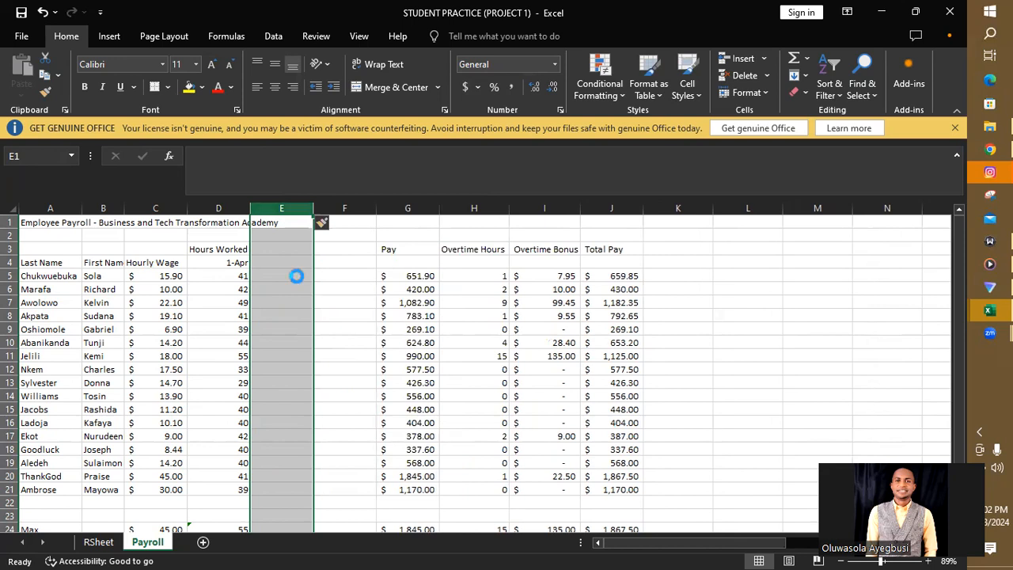
key(ctrl+z)
key(ctrl+z)
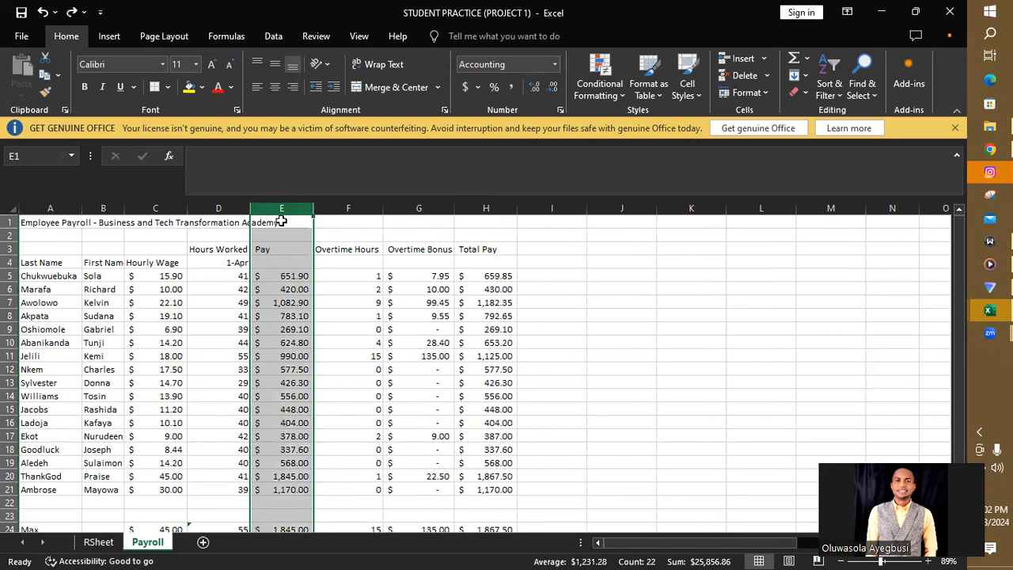
Step: Insert four blank columns between Hours Worked and Pay, and select header cell E4
drag(281, 208, 471, 209)
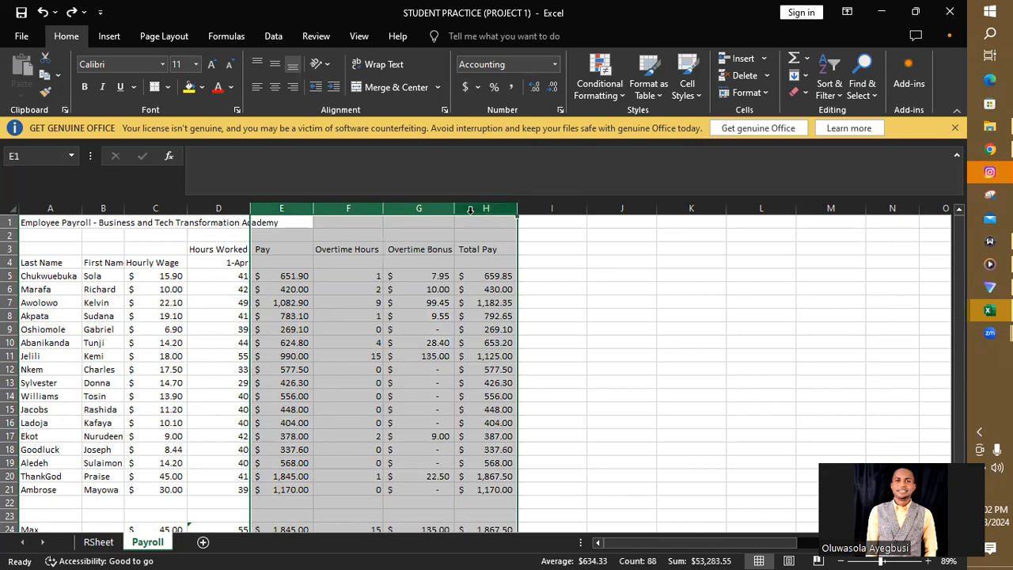
right_click(471, 210)
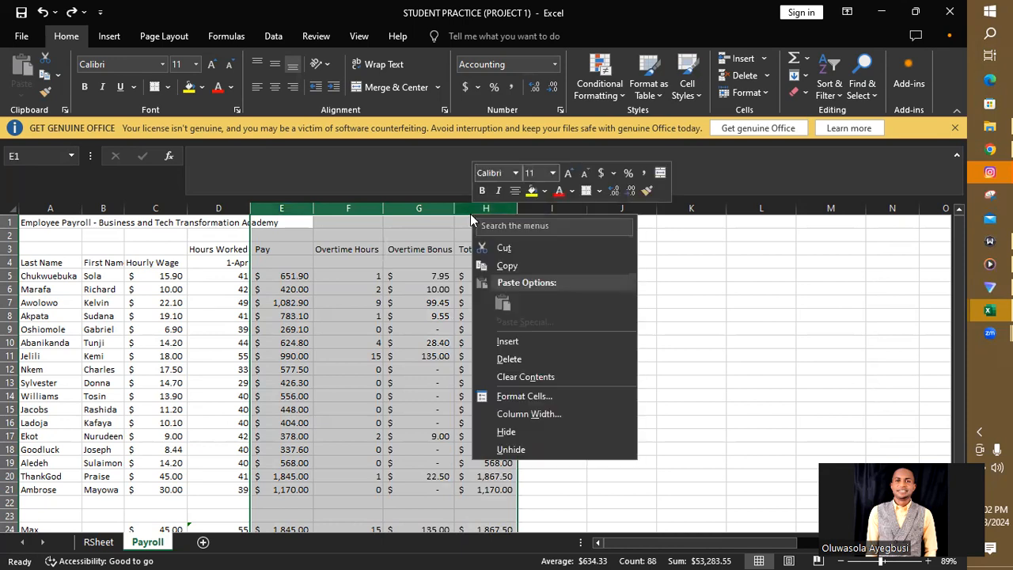
click(508, 341)
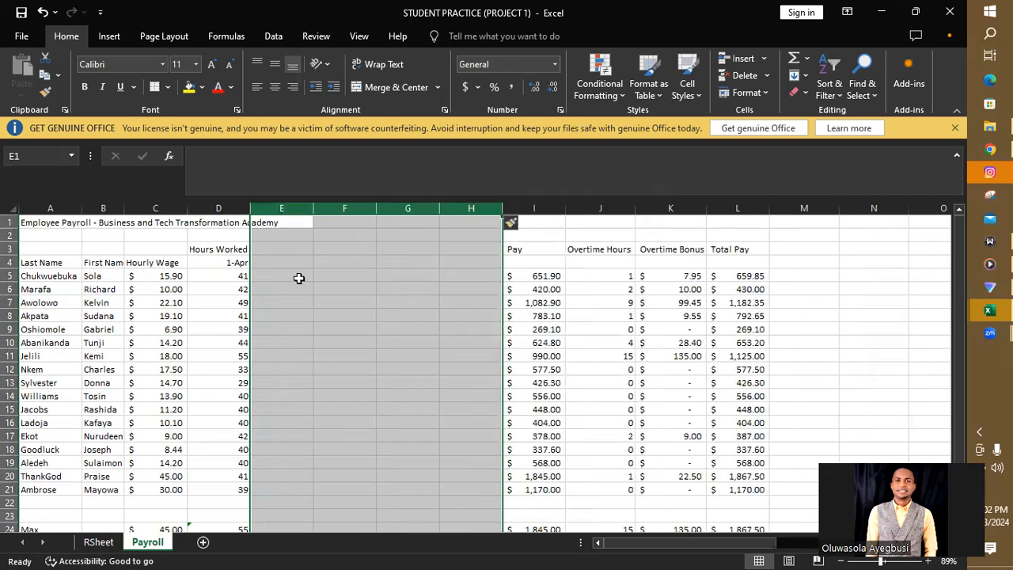
click(281, 262)
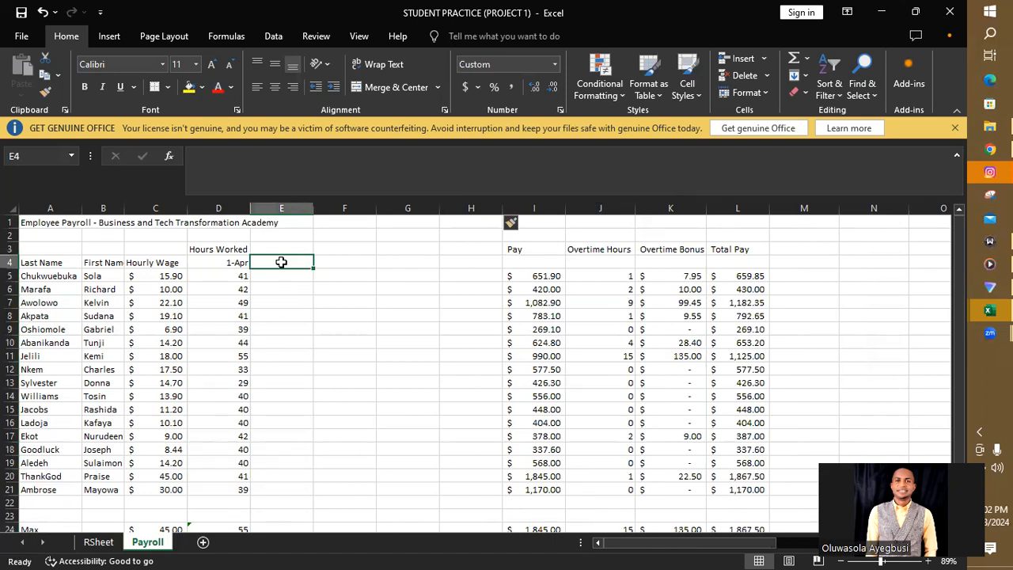
text(April)
text( 1)
key(BackSpace)
key(BackSpace)
key(BackSpace)
key(BackSpace)
key(BackSpace)
key(BackSpace)
key(BackSpace)
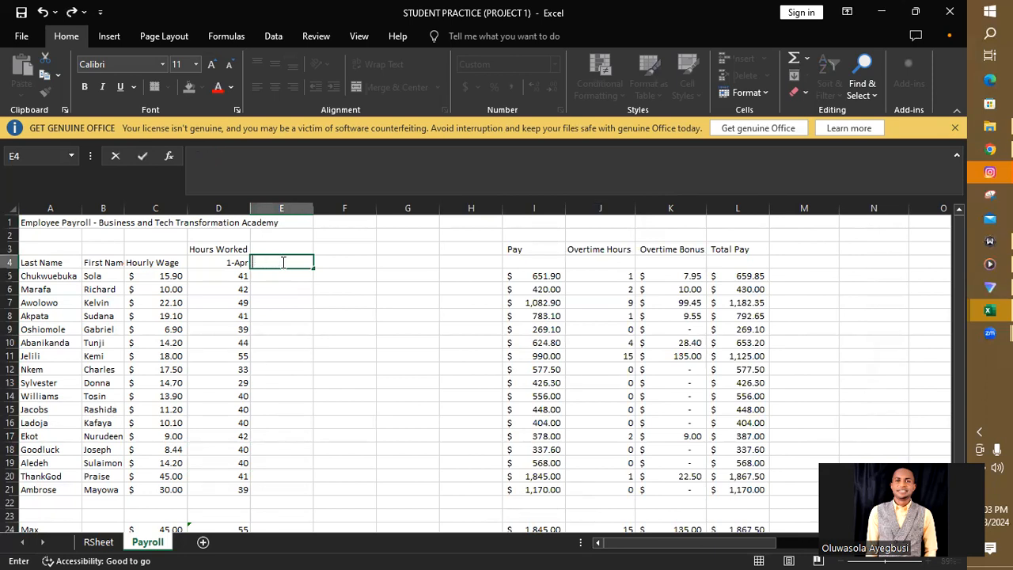
Step: Enter the next weekly date in E4 as =D4+7 and fill the formula across to H4
text(=)
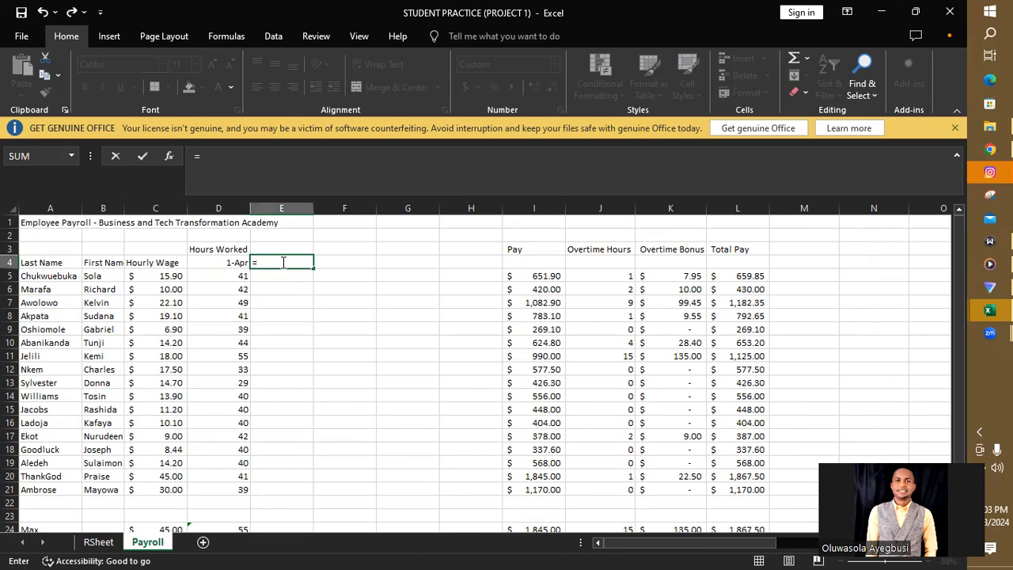
click(219, 262)
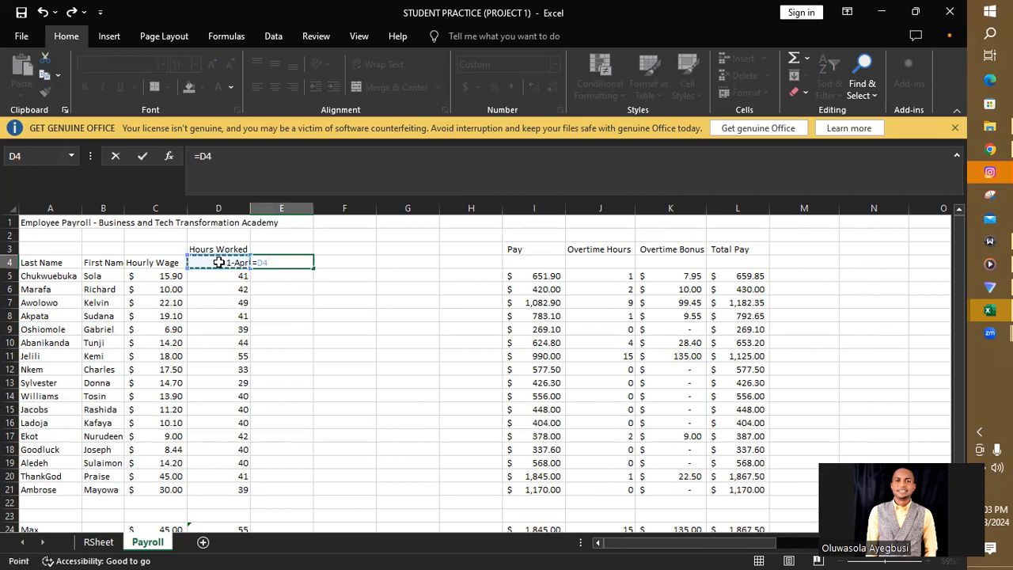
text(+7)
key(Return)
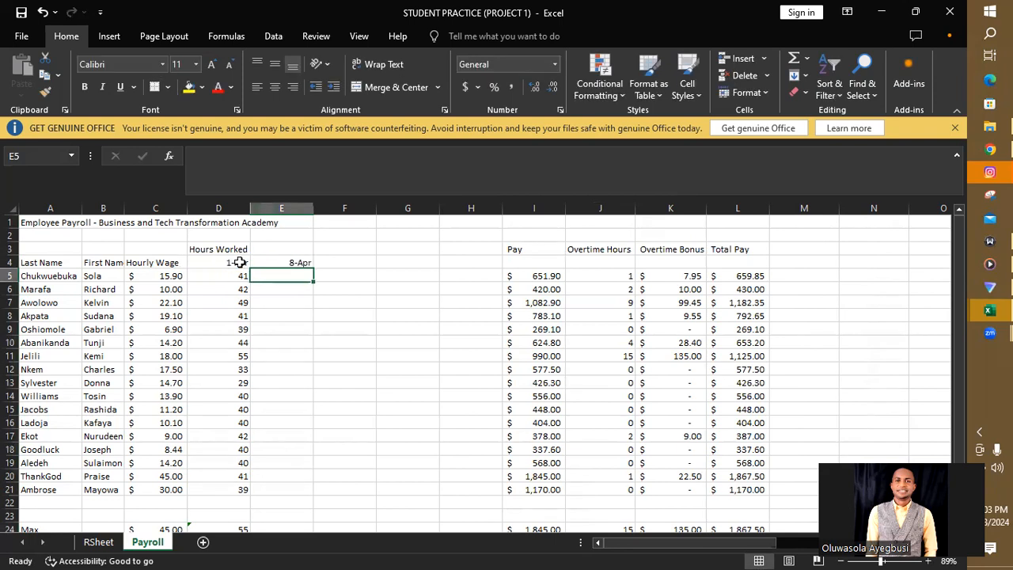
click(289, 262)
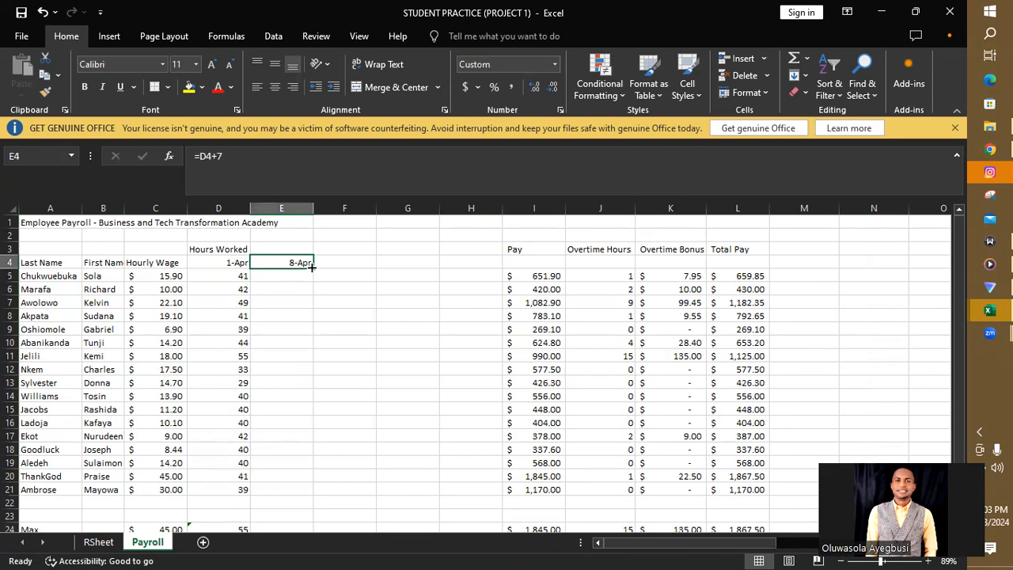
drag(312, 268, 478, 262)
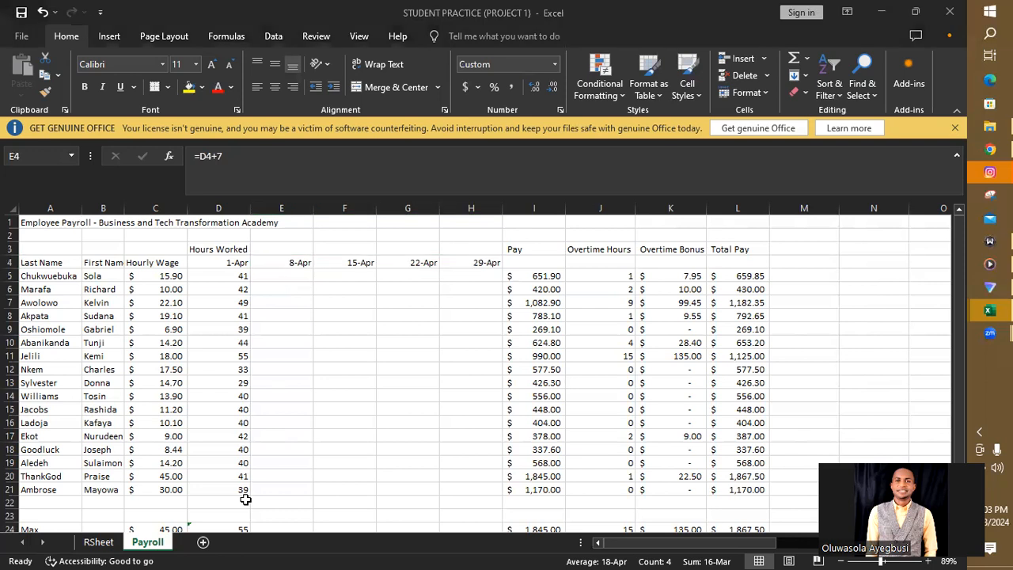
Step: Copy the four further weeks of hours in D5:G21 from the RSheet worksheet
click(100, 544)
click(100, 543)
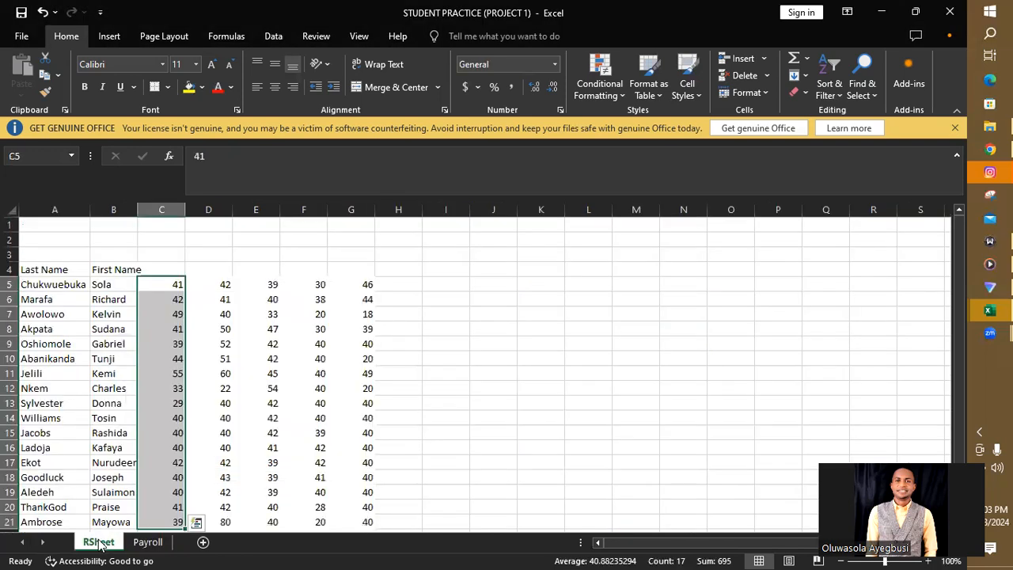
drag(211, 284, 367, 522)
scroll(367, 523, down, 2)
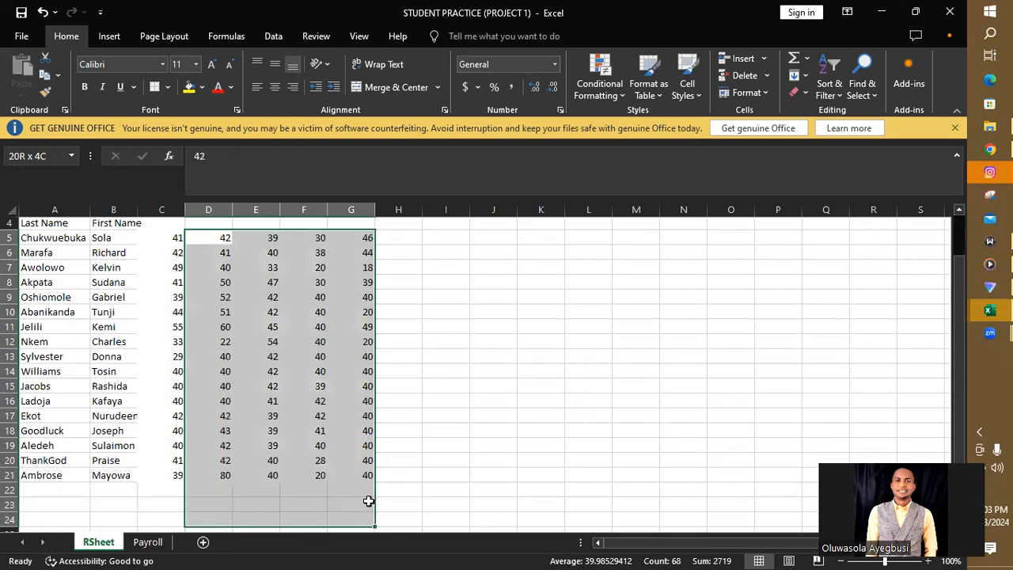
drag(367, 459, 368, 459)
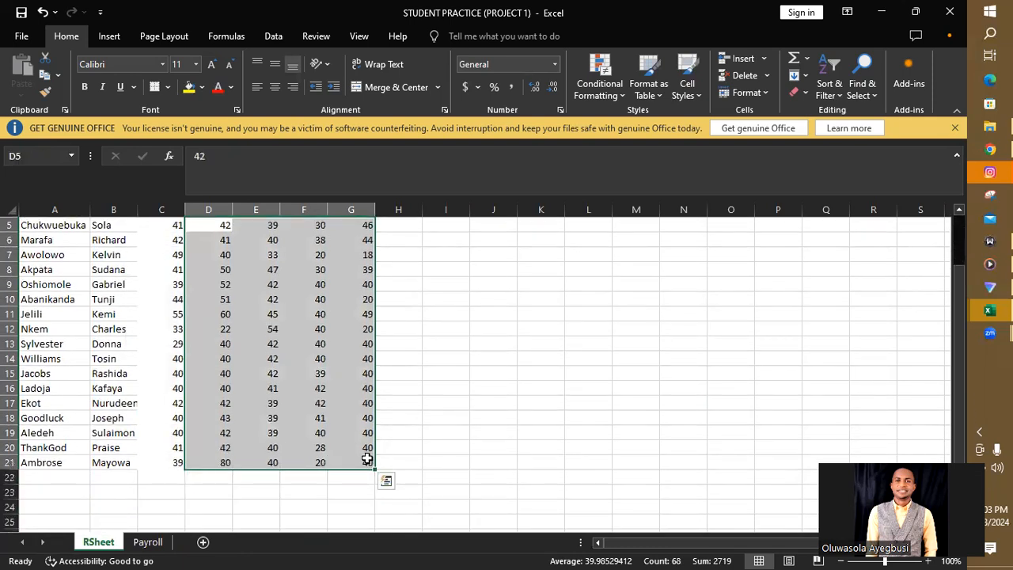
key(ctrl+c)
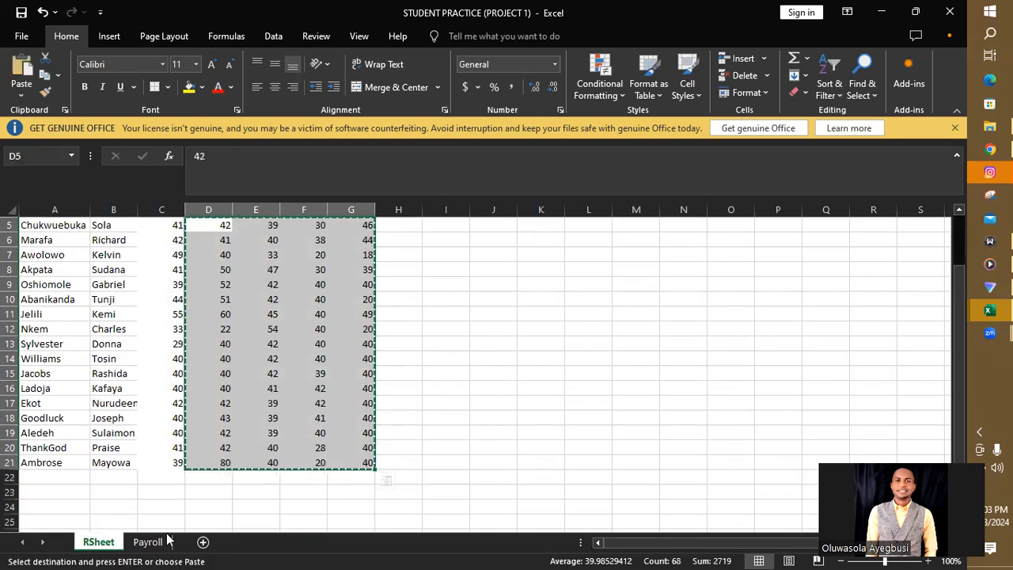
Step: Paste the copied hours as values into the Payroll sheet starting at E5, under the 8-Apr to 29-Apr dates
click(141, 545)
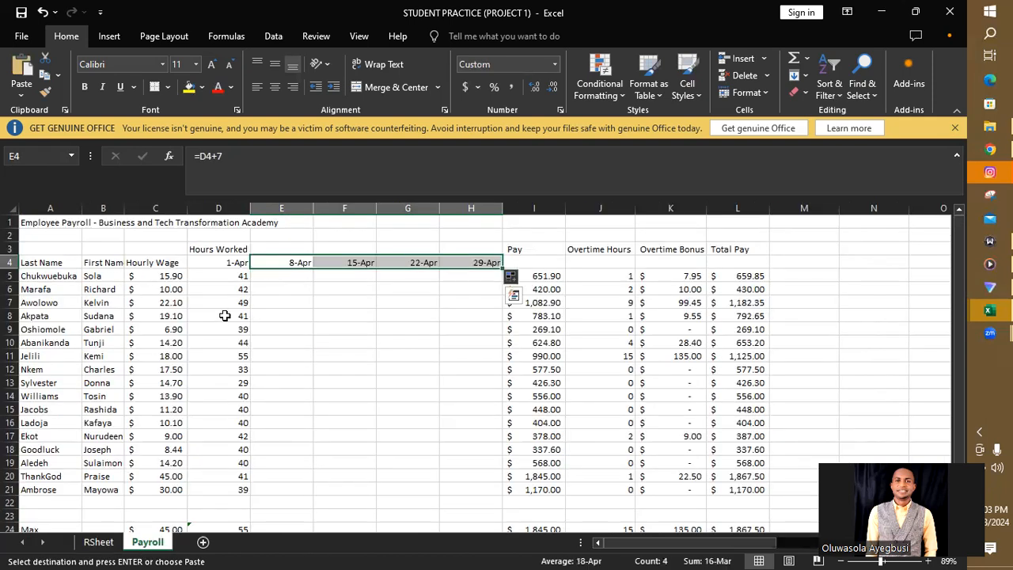
click(287, 276)
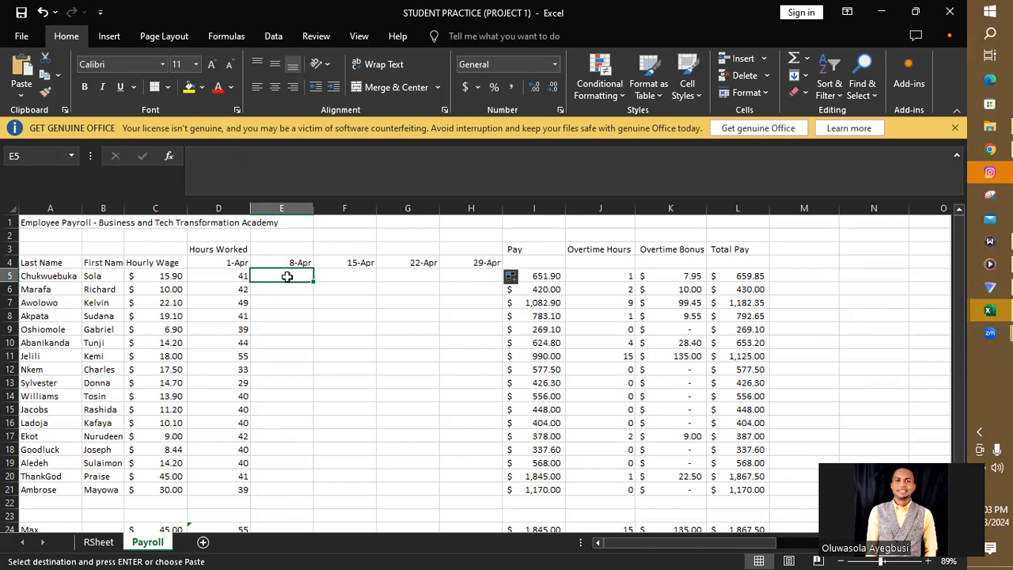
right_click(287, 279)
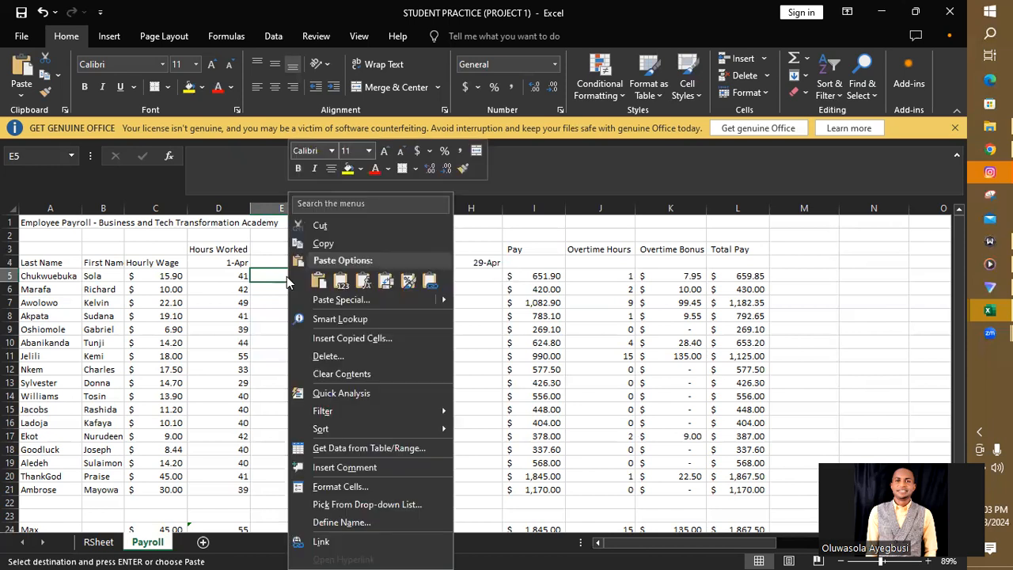
click(342, 284)
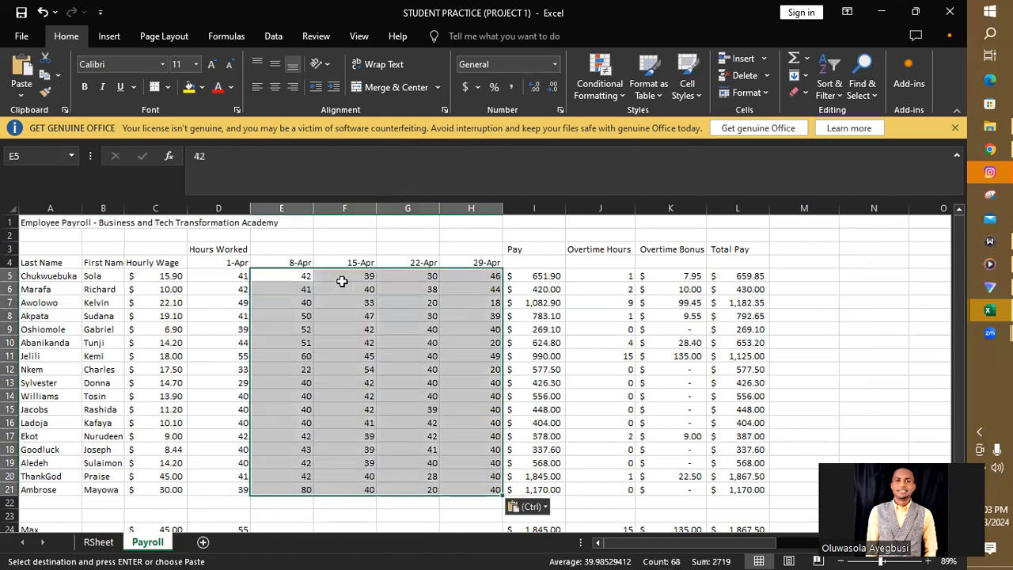
click(855, 268)
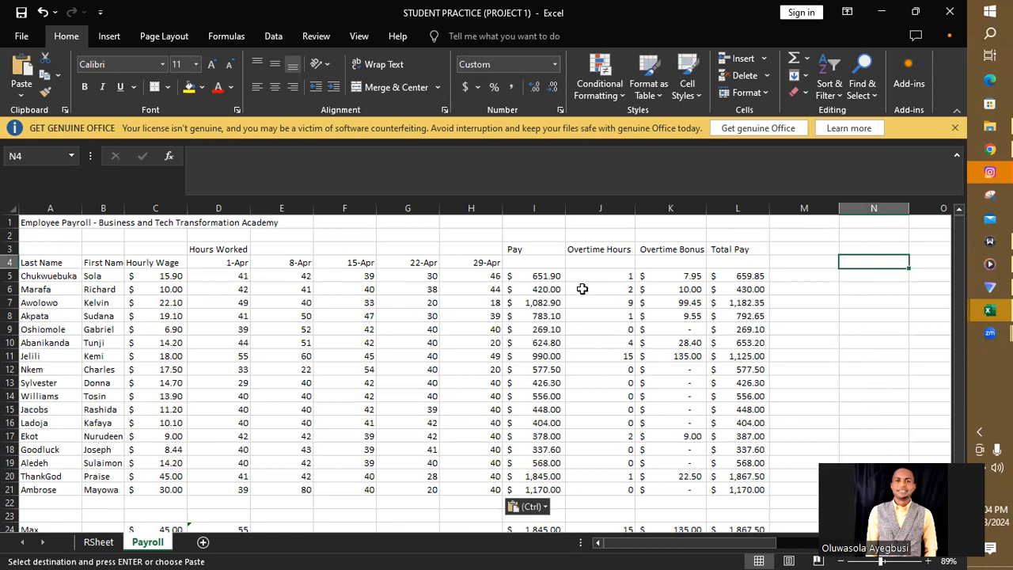
Step: Merge and center the Hours Worked heading across D3:H3
click(212, 249)
drag(212, 249, 450, 245)
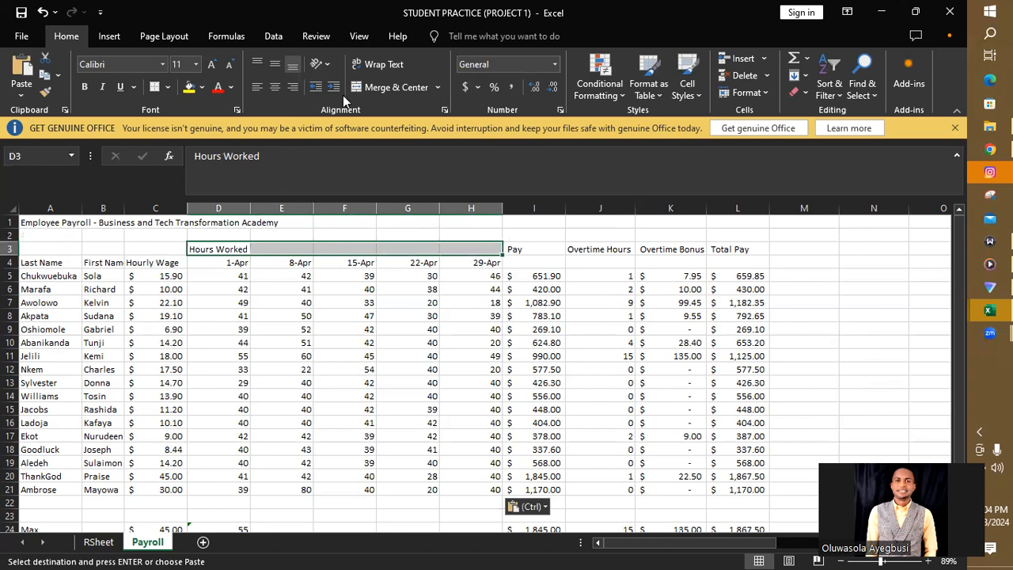
click(394, 87)
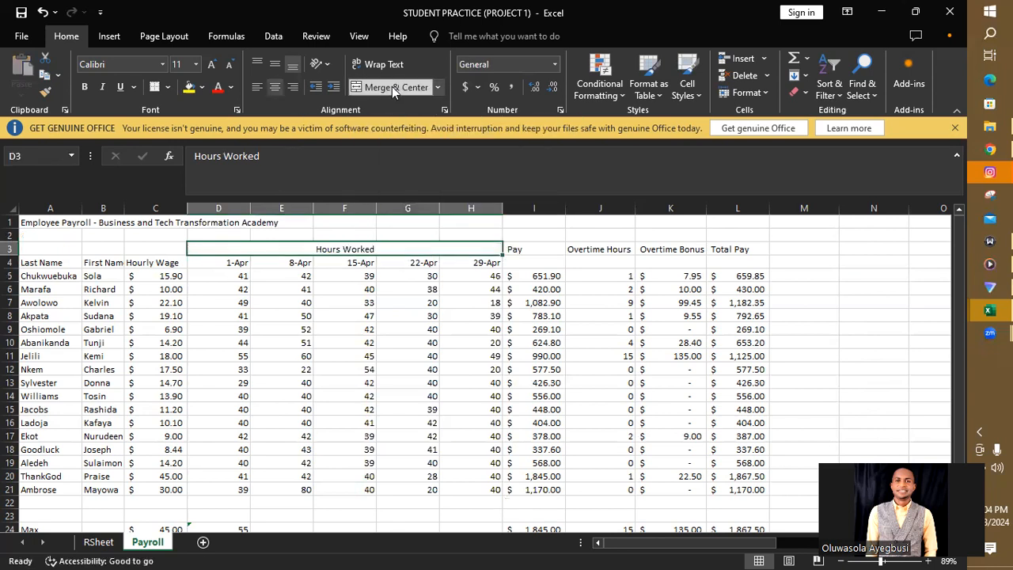
Step: Enter the date April 1 in I4 under the Pay heading
click(541, 250)
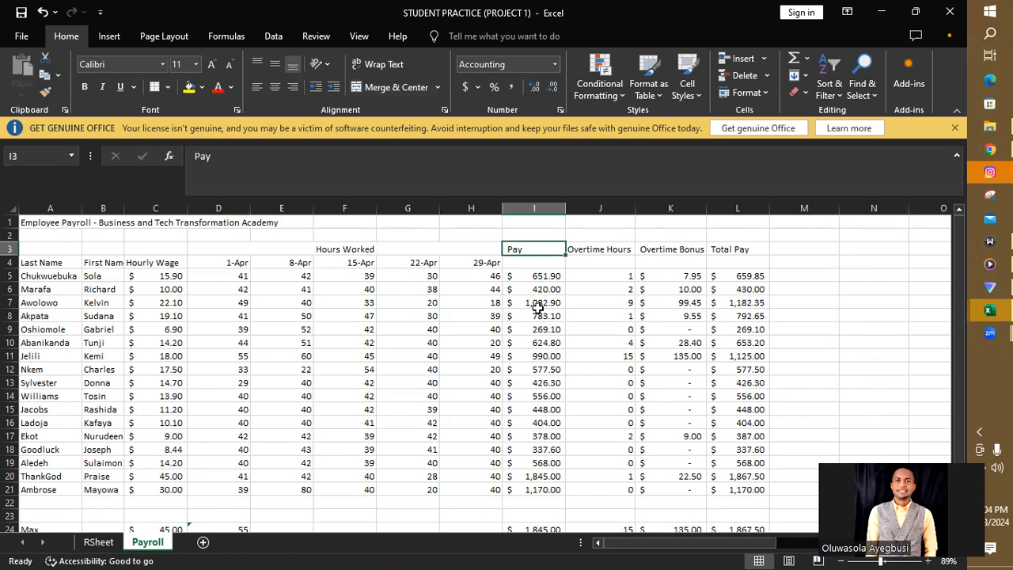
click(533, 262)
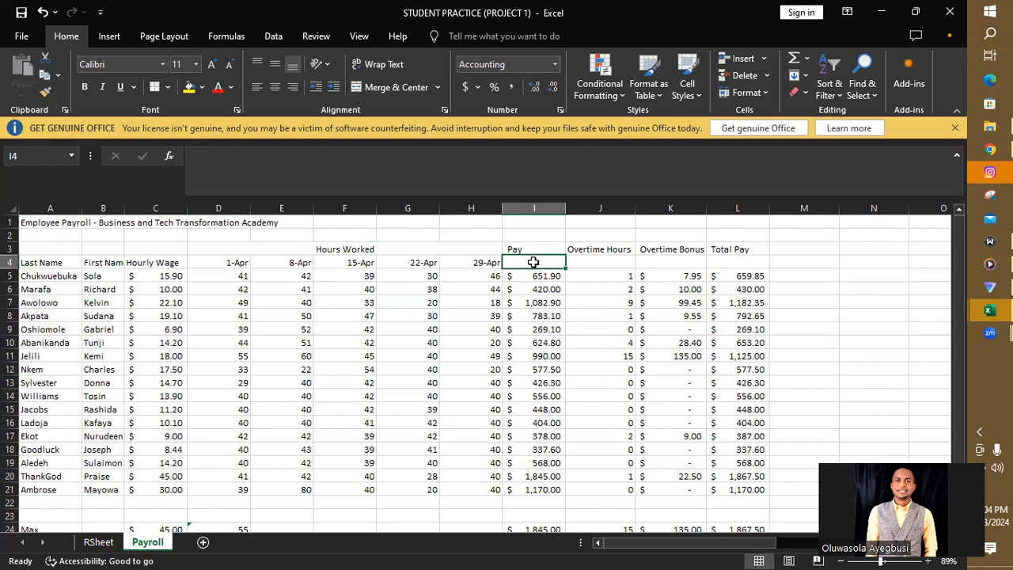
text(April 1)
key(Return)
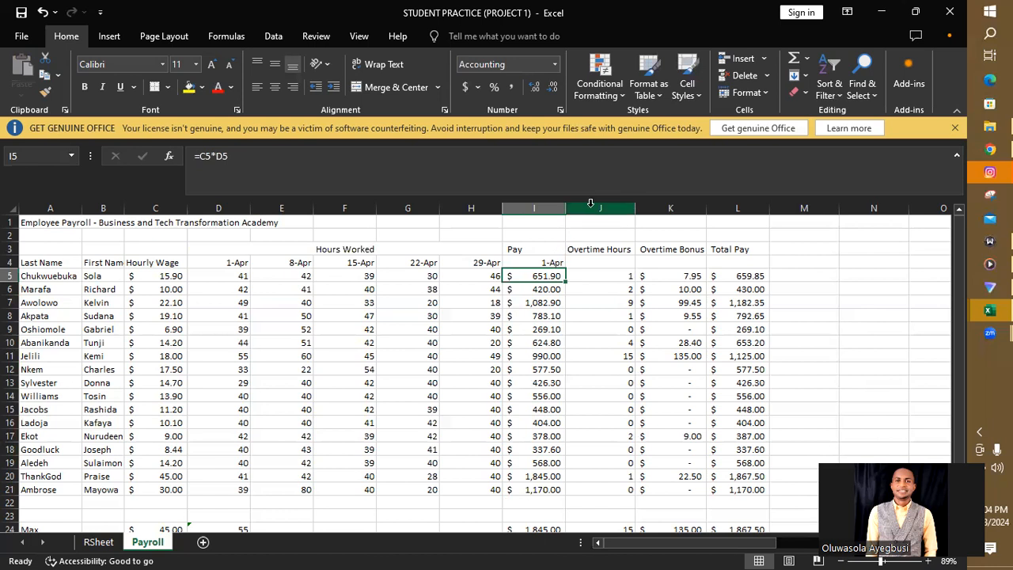
Step: Insert four blank columns between Pay and Overtime Hours
drag(592, 208, 782, 197)
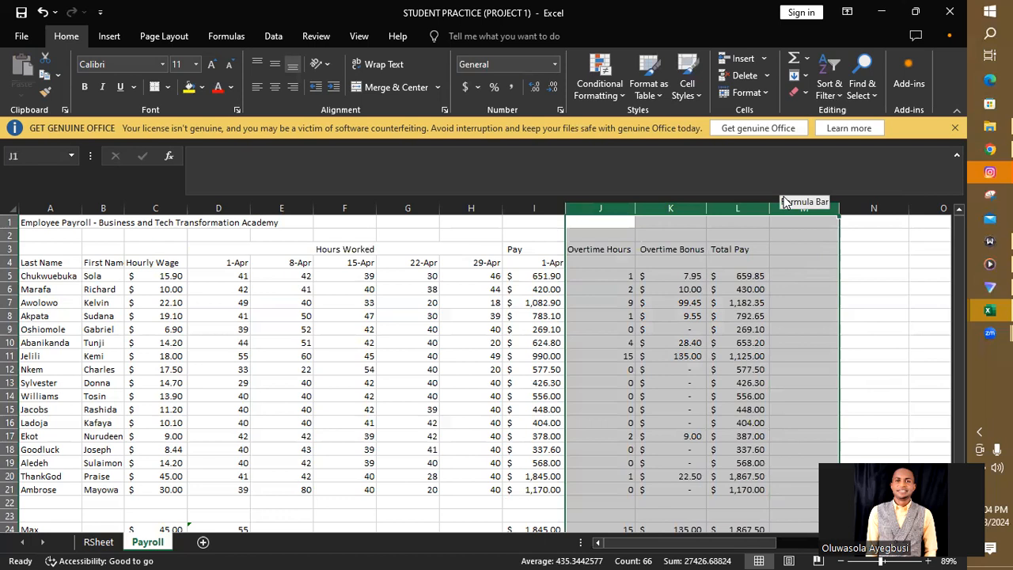
right_click(748, 290)
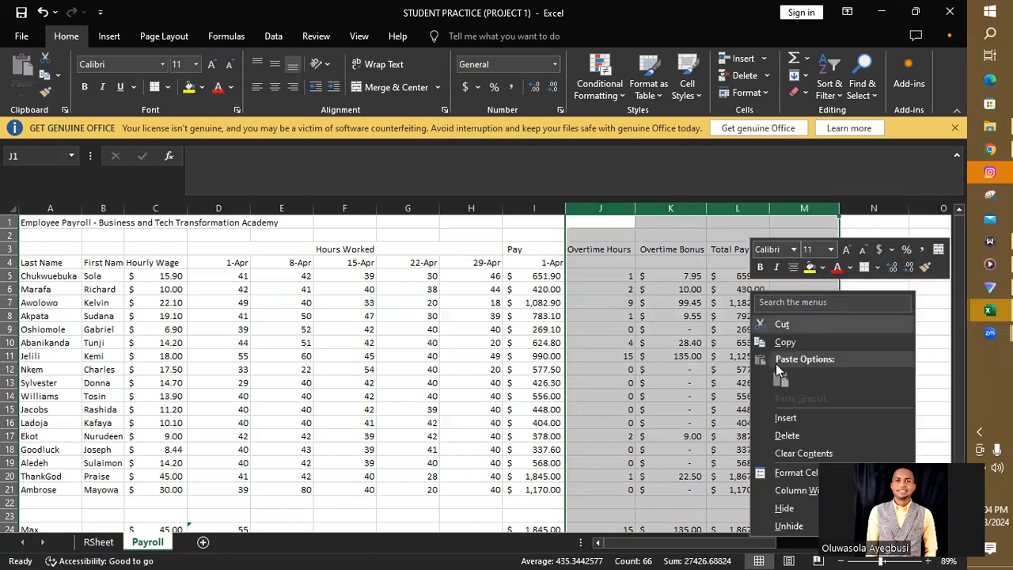
click(783, 419)
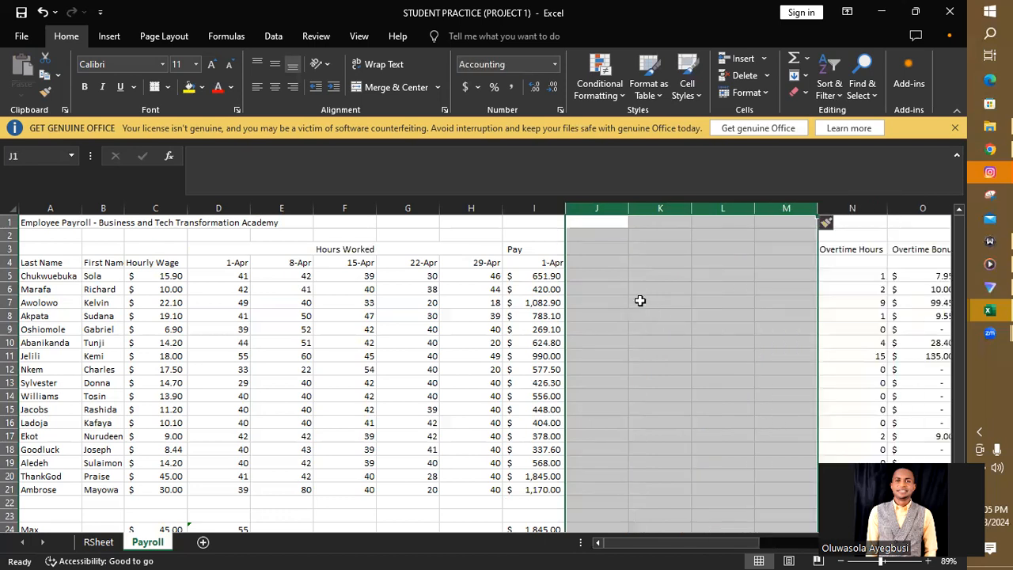
Step: Enter the next weekly pay date in J4 as =I4+7 and fill the formula across to M4
click(597, 263)
text(=)
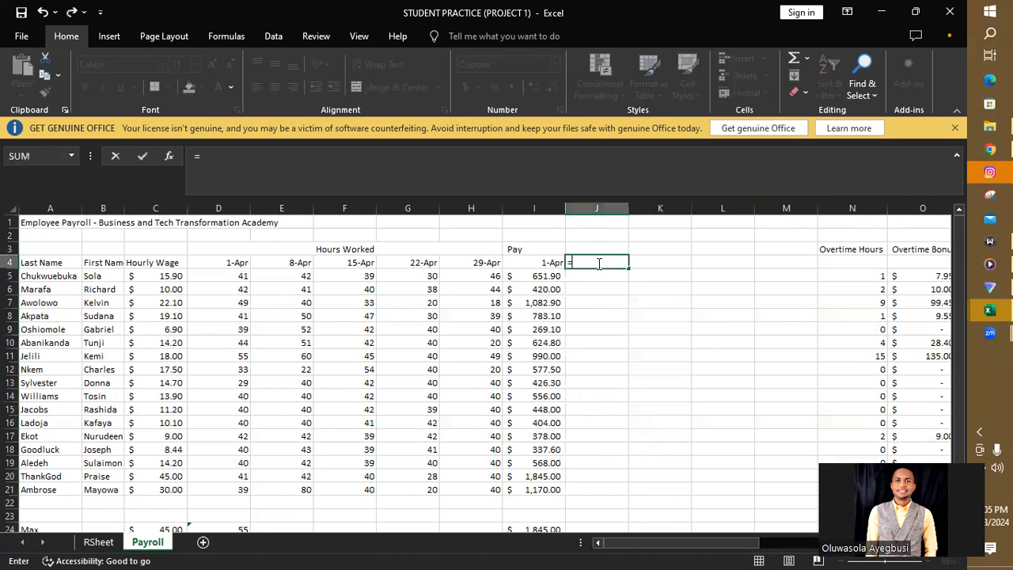
text(April)
key(BackSpace)
key(BackSpace)
key(BackSpace)
key(BackSpace)
key(BackSpace)
click(540, 262)
text(+)
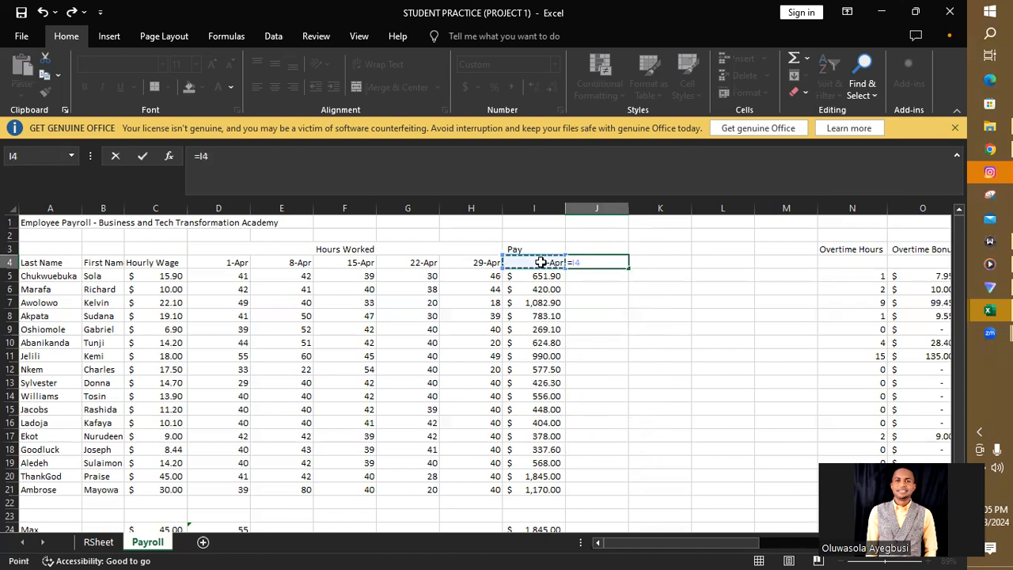
text(7)
key(Return)
click(615, 264)
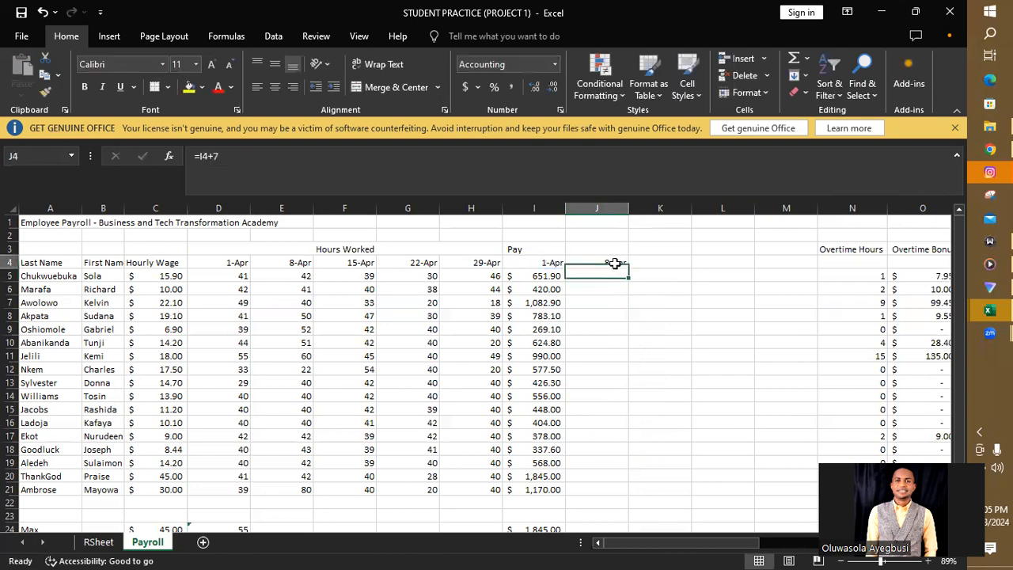
drag(629, 271, 789, 262)
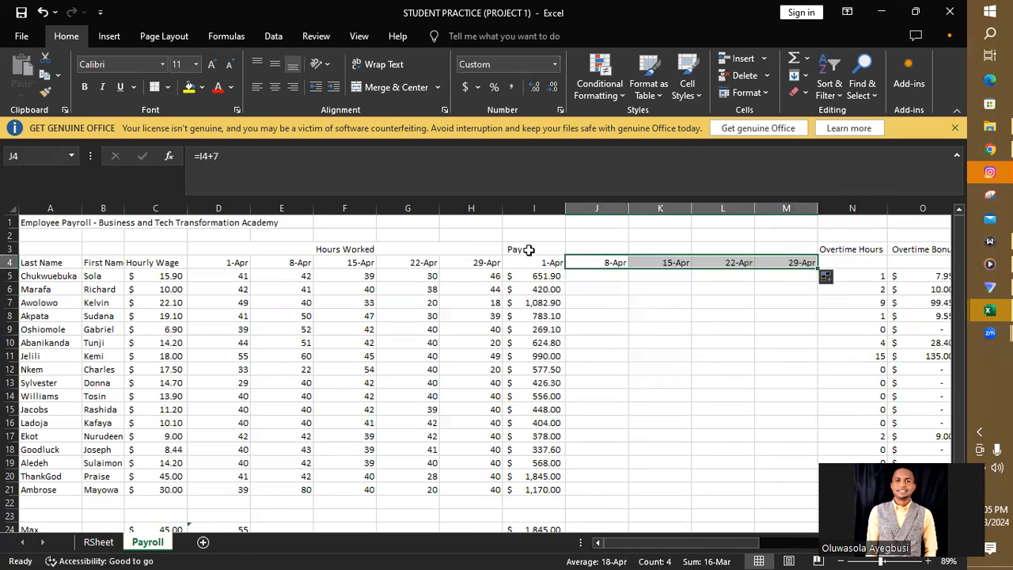
Step: Merge and center the Pay heading across I3:M3, and select the first 8-Apr pay cell, J5
drag(524, 243, 775, 244)
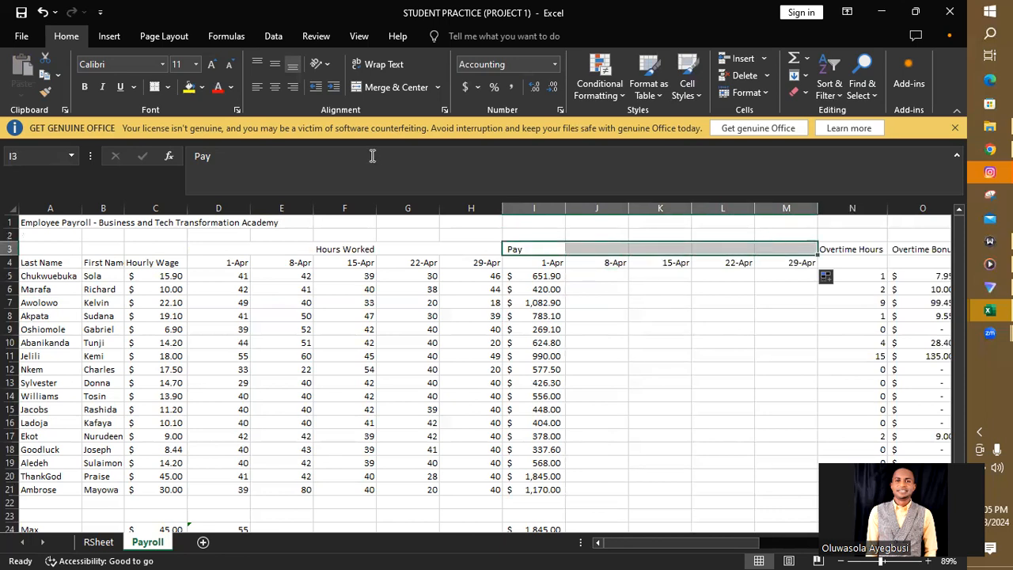
click(392, 87)
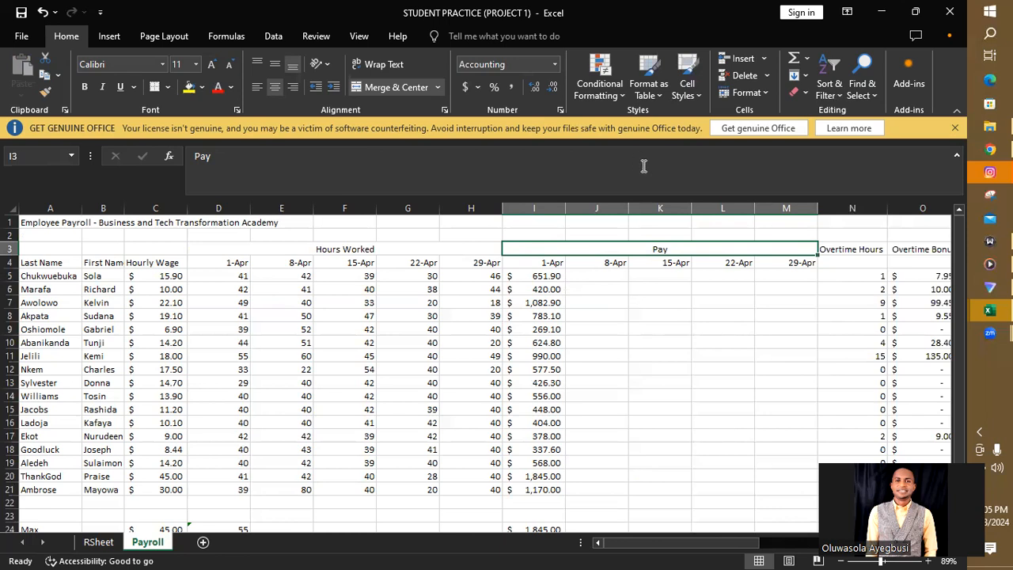
click(603, 273)
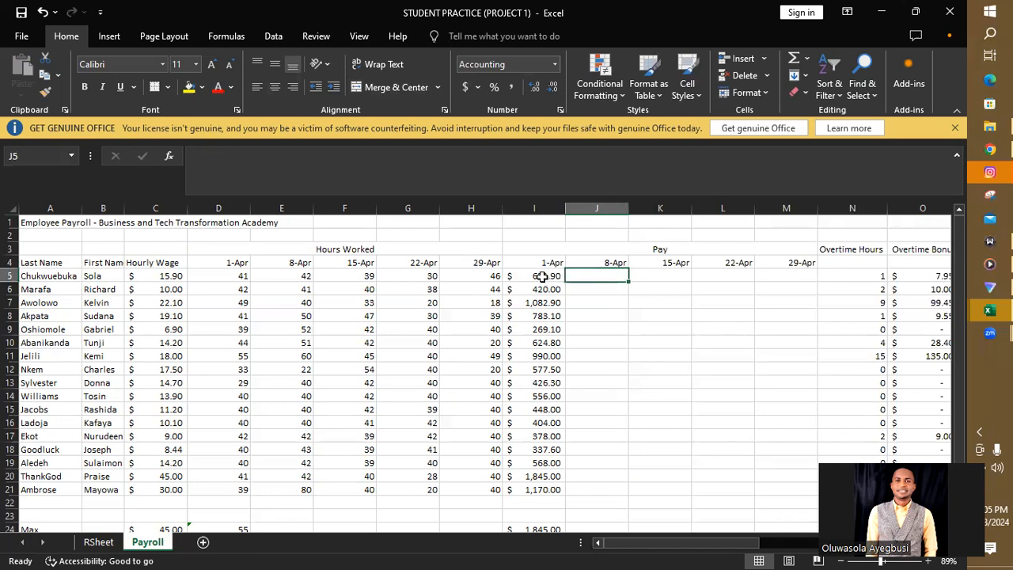
Step: Copy the 1-Apr pay formulas in I5:I21 into the 8-Apr pay column, J5:J21
drag(541, 277, 549, 490)
key(ctrl+c)
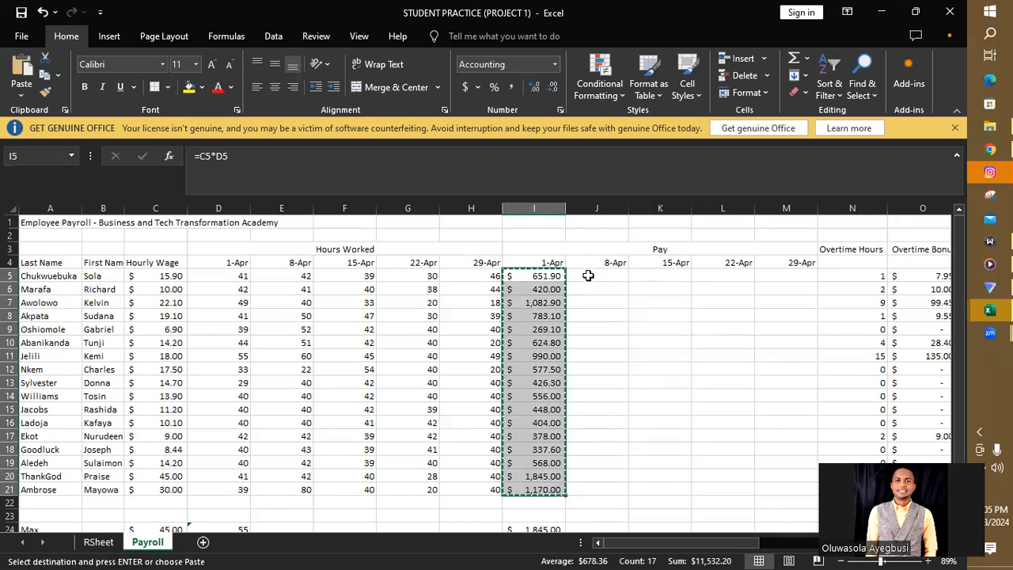
drag(589, 275, 603, 489)
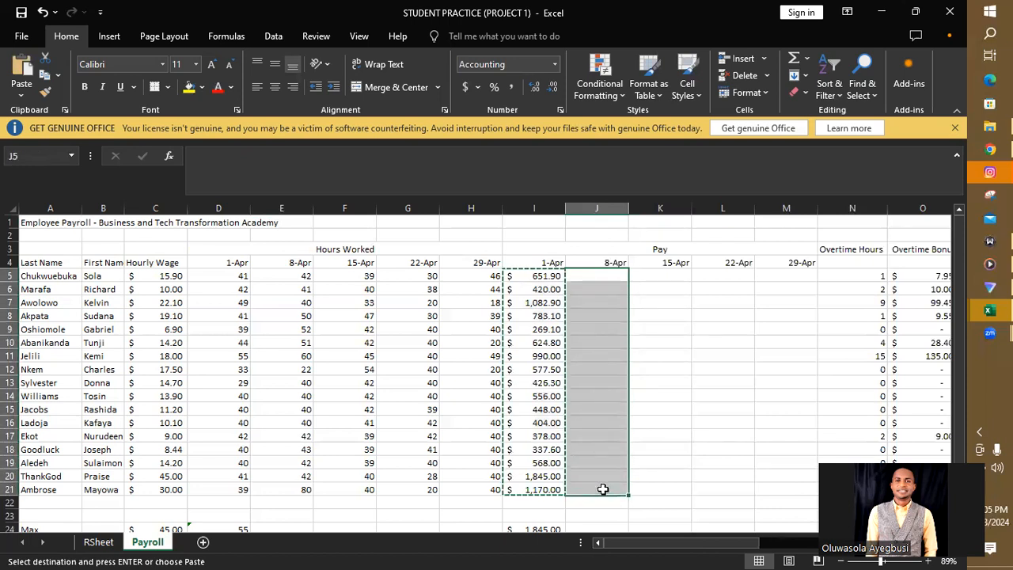
key(ctrl+v)
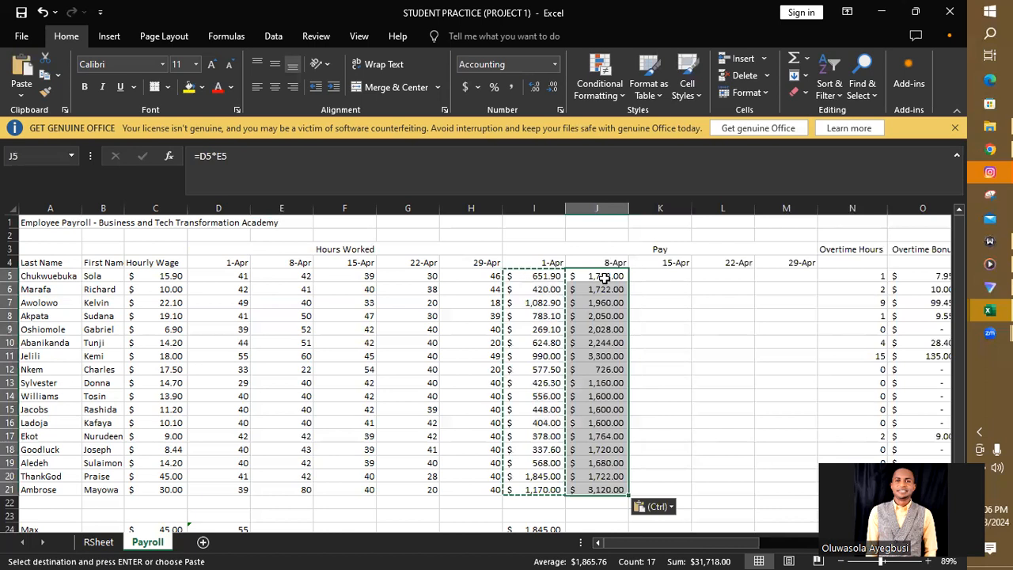
Step: Examine which cells the pay formulas in I5 and J5 reference, and match each week's hours in row 5 with its pay column
double_click(541, 276)
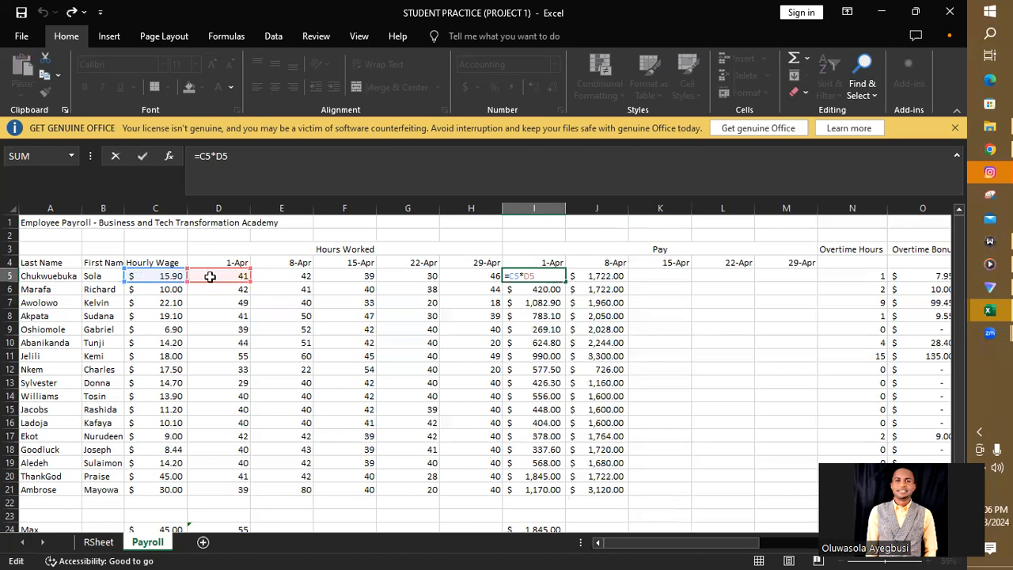
double_click(608, 275)
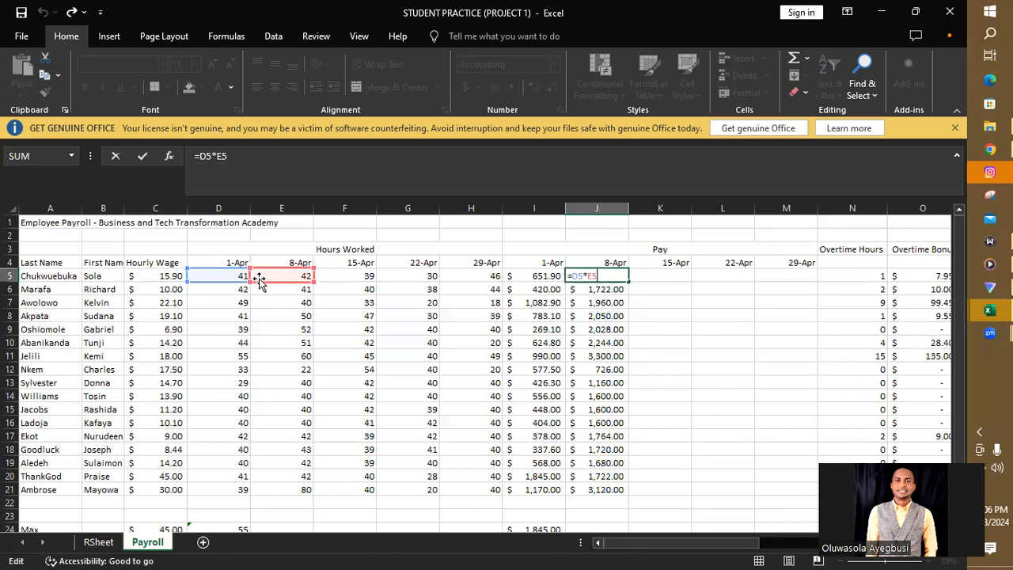
key(Return)
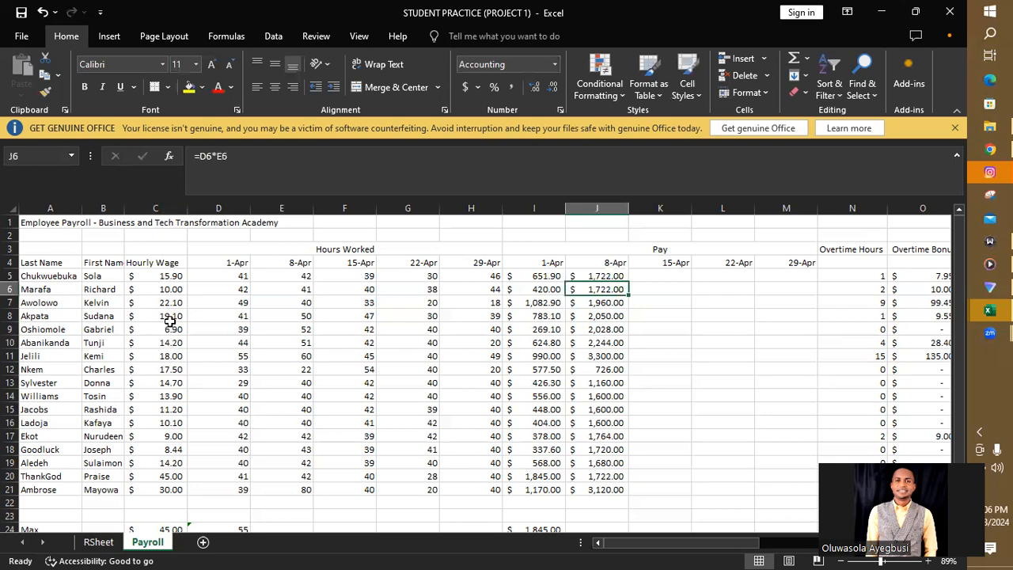
click(294, 276)
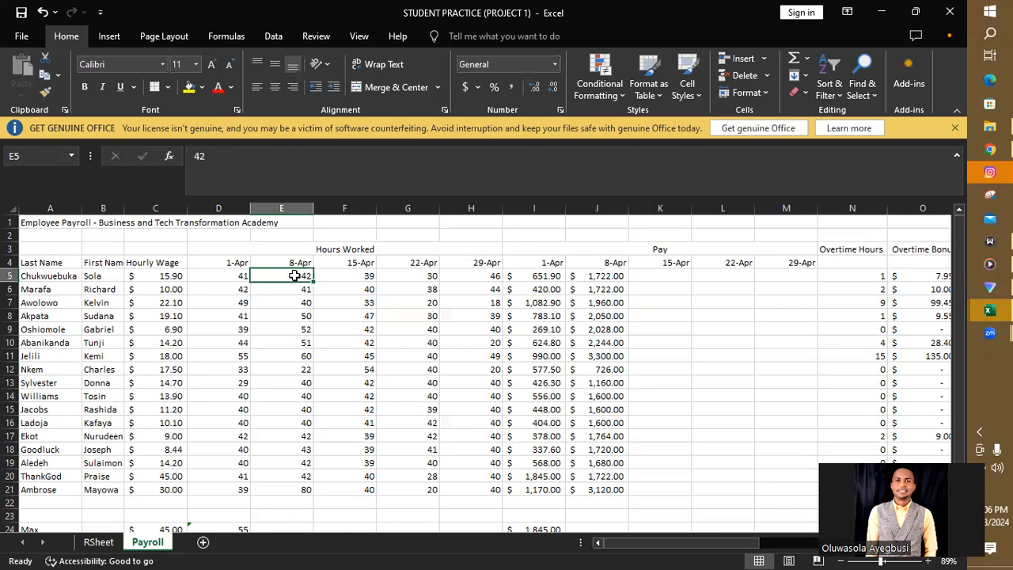
click(661, 280)
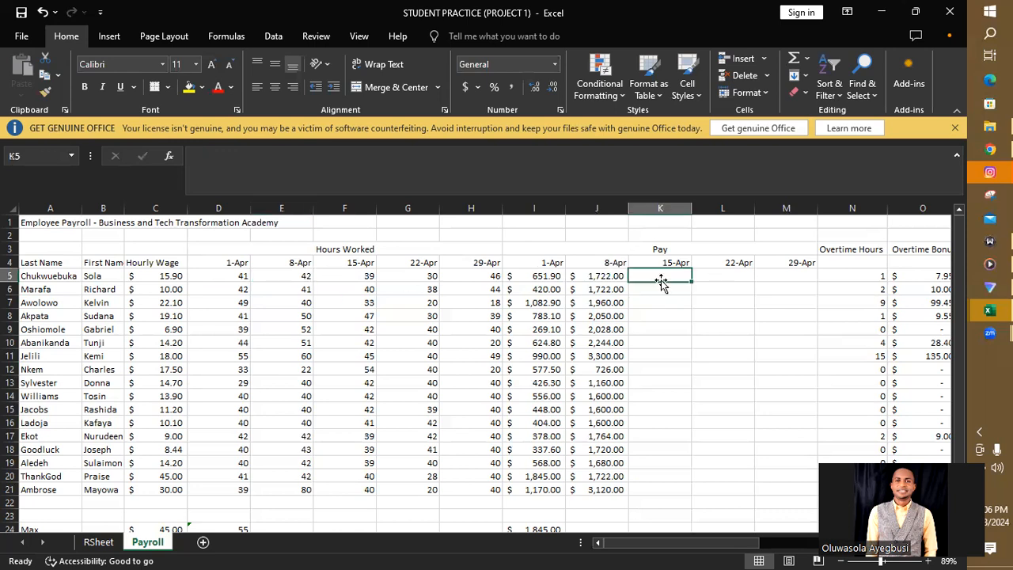
click(359, 277)
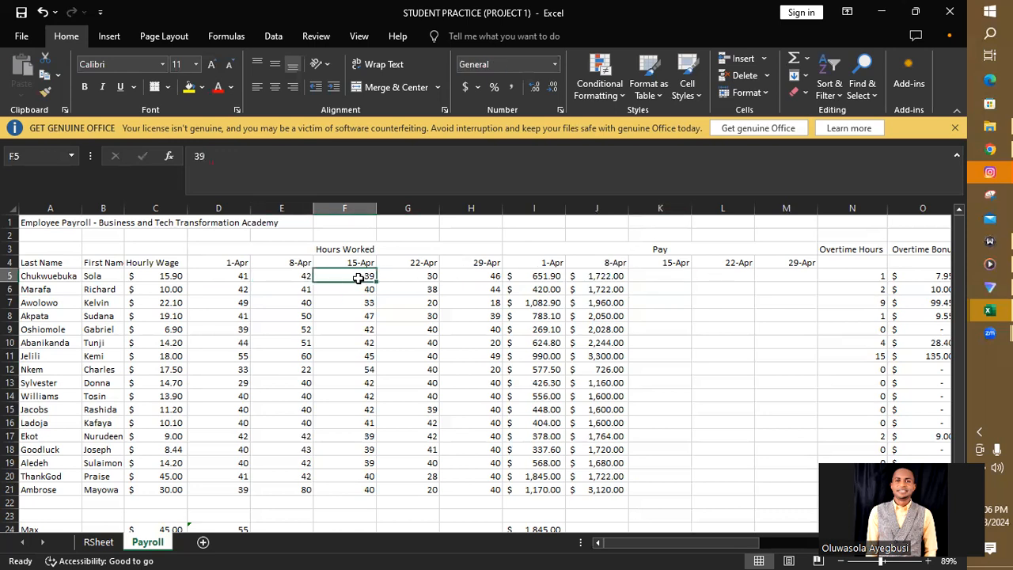
click(727, 275)
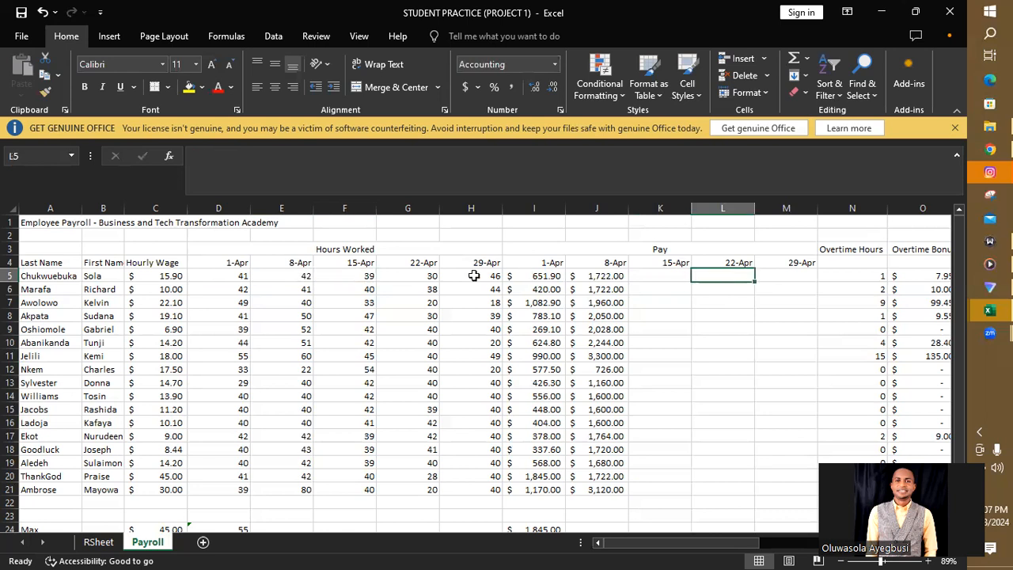
click(433, 280)
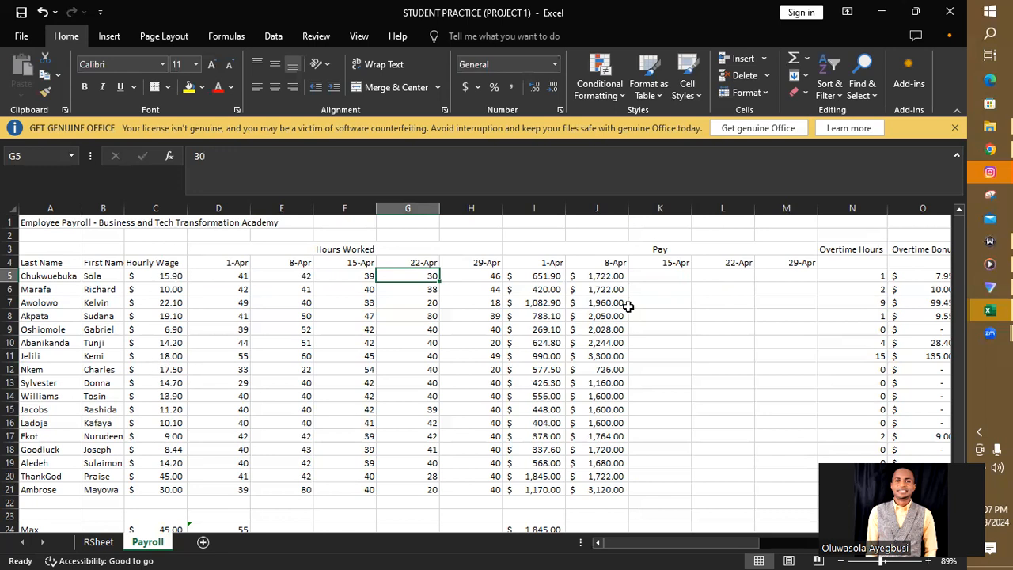
Step: Change the 1-Apr pay formula in I5 to =$C5*D5 so the hourly wage column is locked
double_click(538, 276)
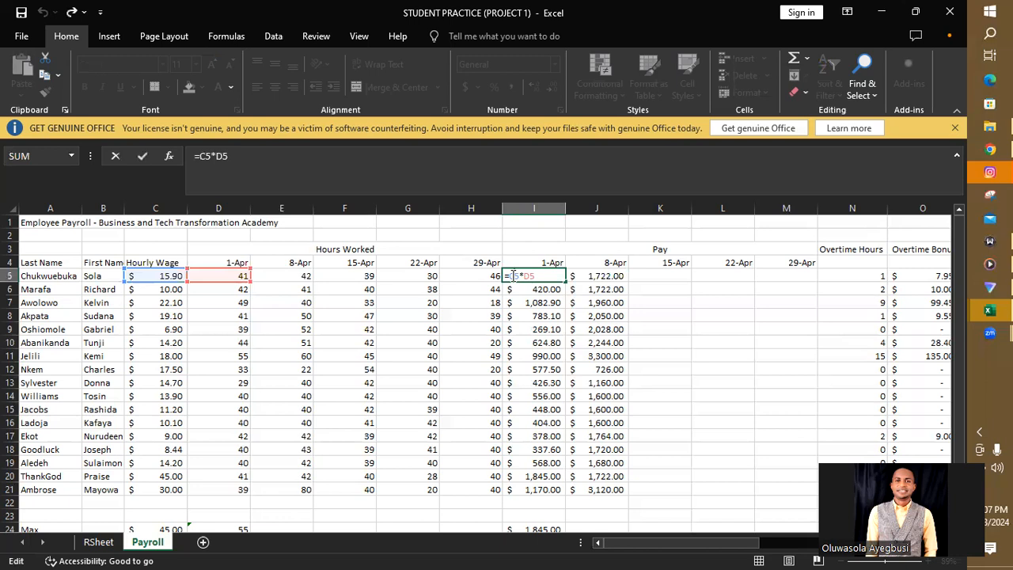
click(513, 275)
text($)
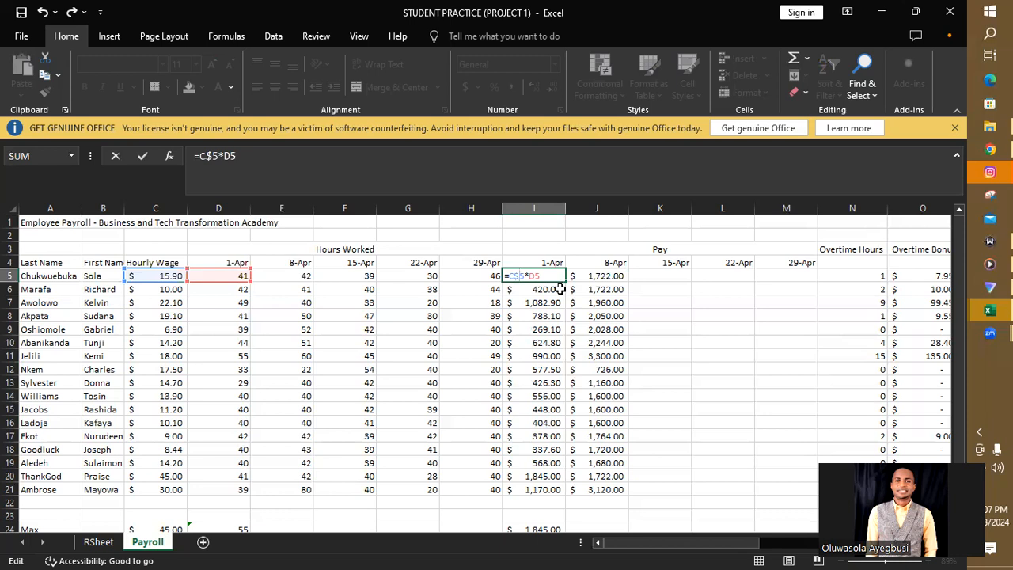
key(BackSpace)
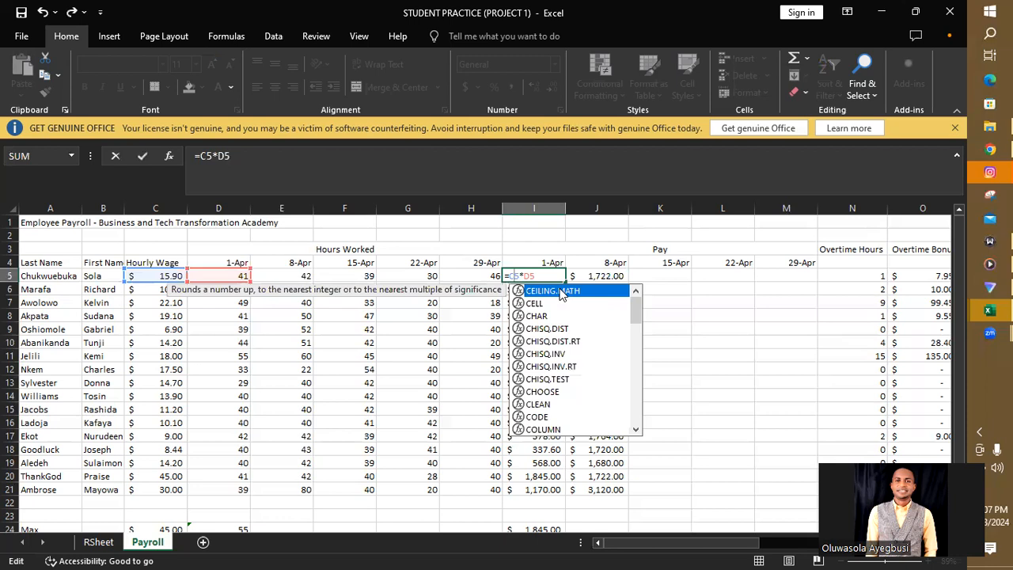
click(510, 277)
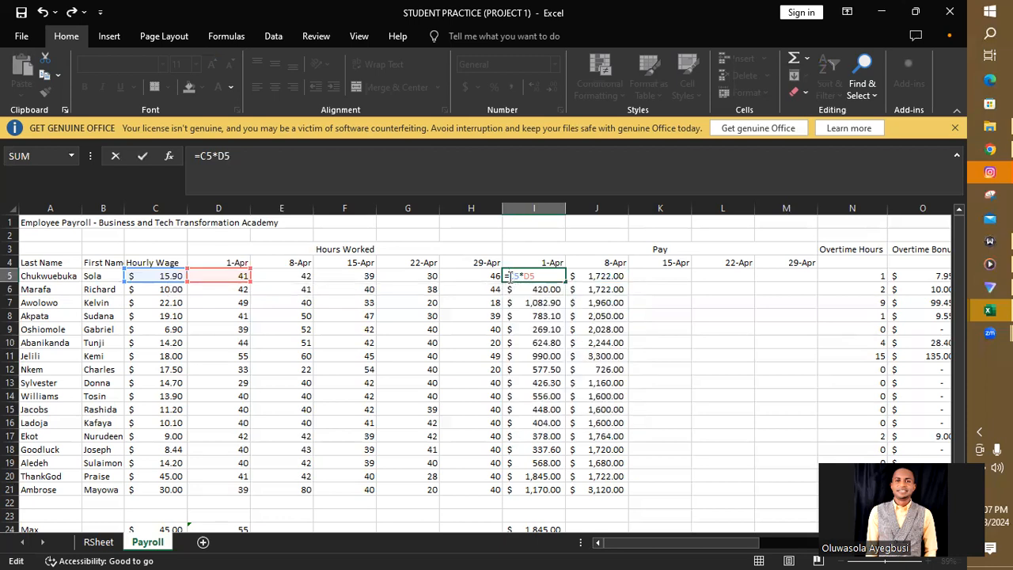
text($)
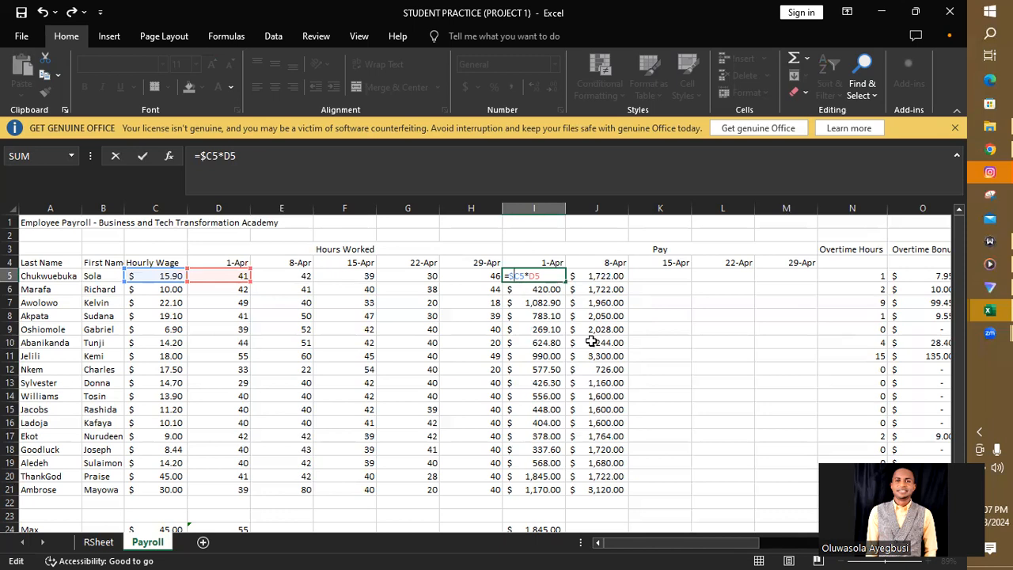
key(Return)
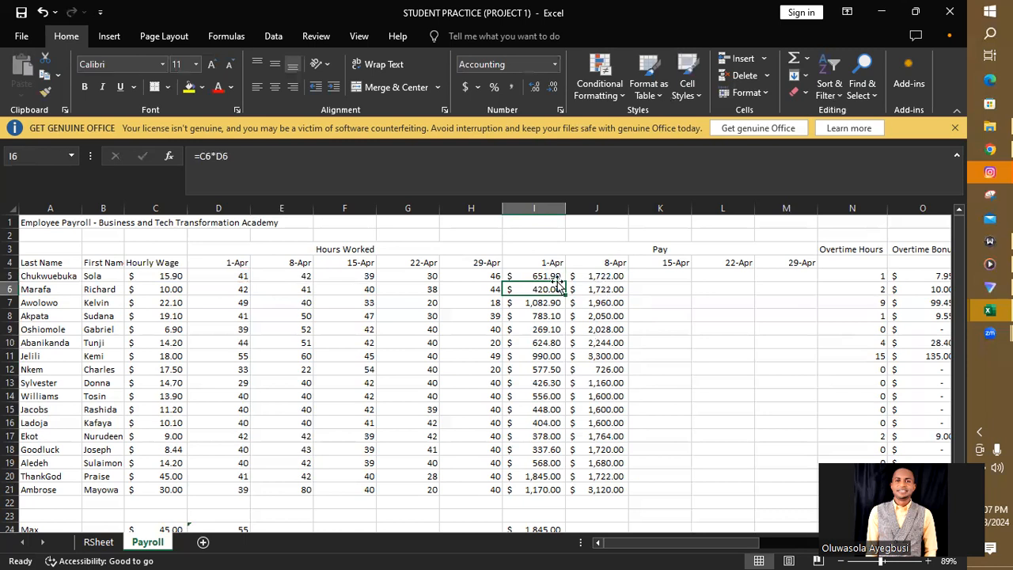
Step: Fill the I5 formula down to I21 and paste the column's formulas over the 8-Apr pay cells J5:J21
click(557, 278)
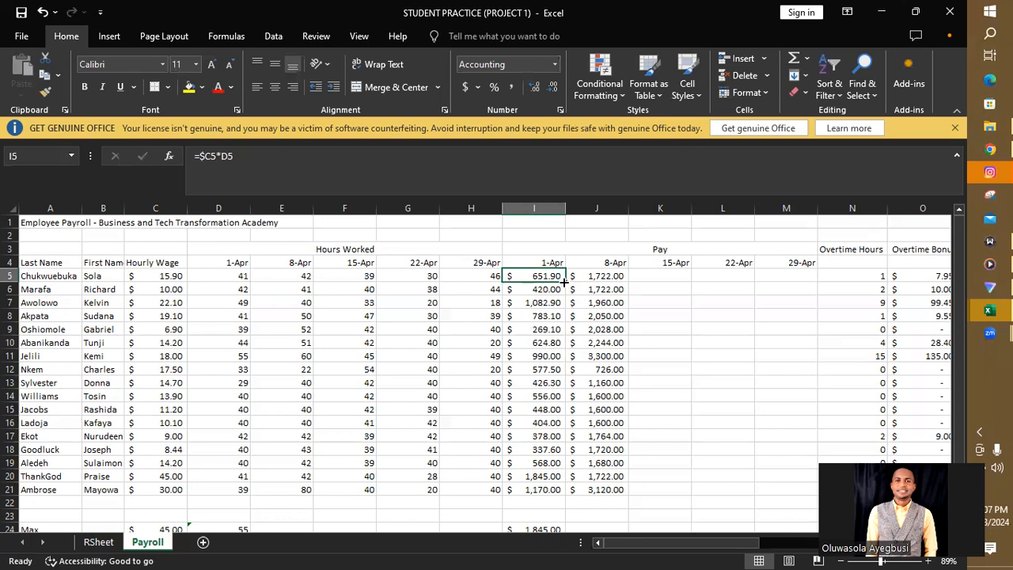
drag(563, 282, 558, 494)
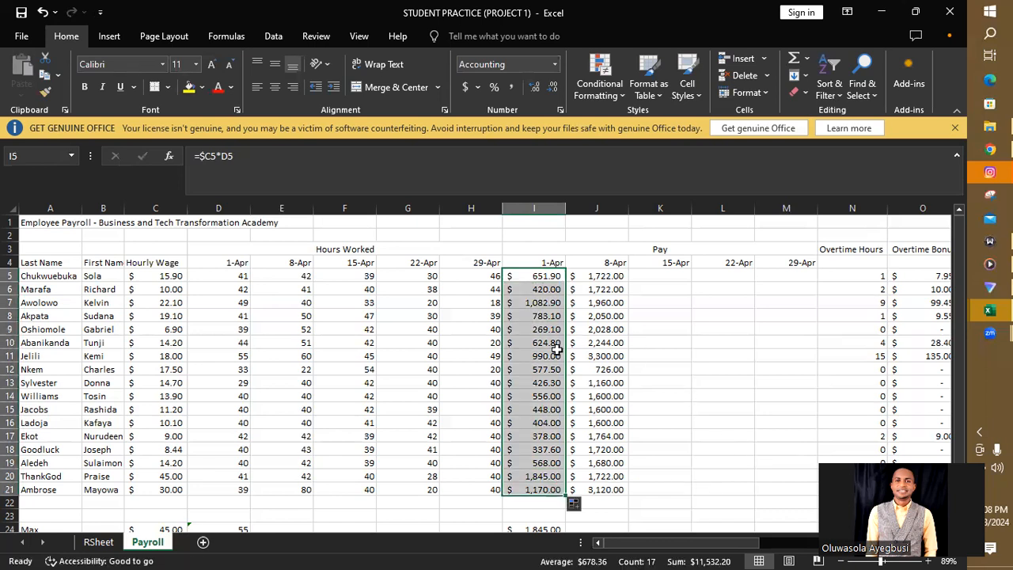
key(ctrl+c)
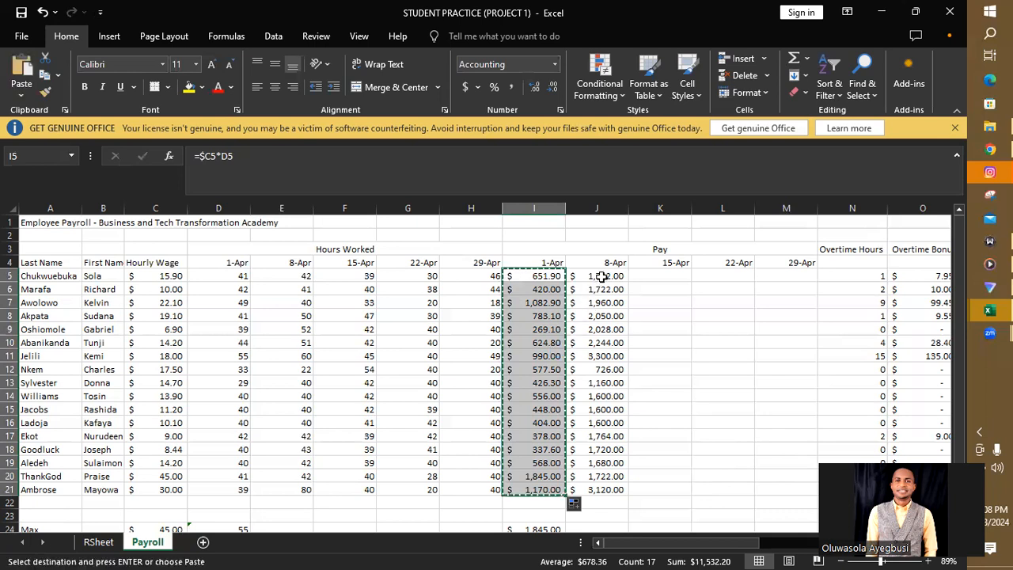
drag(601, 275, 601, 489)
key(ctrl+v)
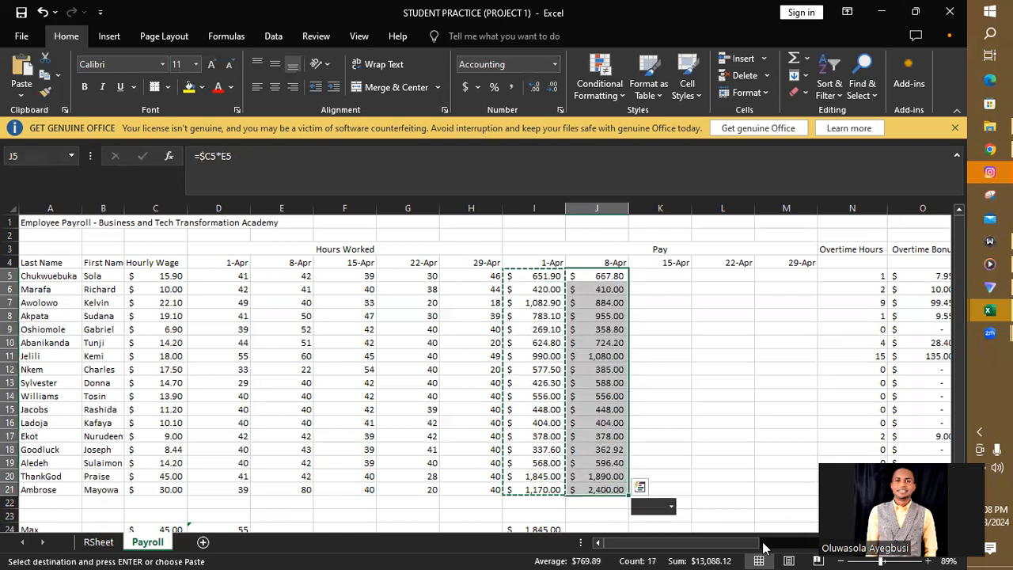
Step: Examine which wage and hours cells the pay formulas in J5, J9, I5 and J18 reference
double_click(608, 276)
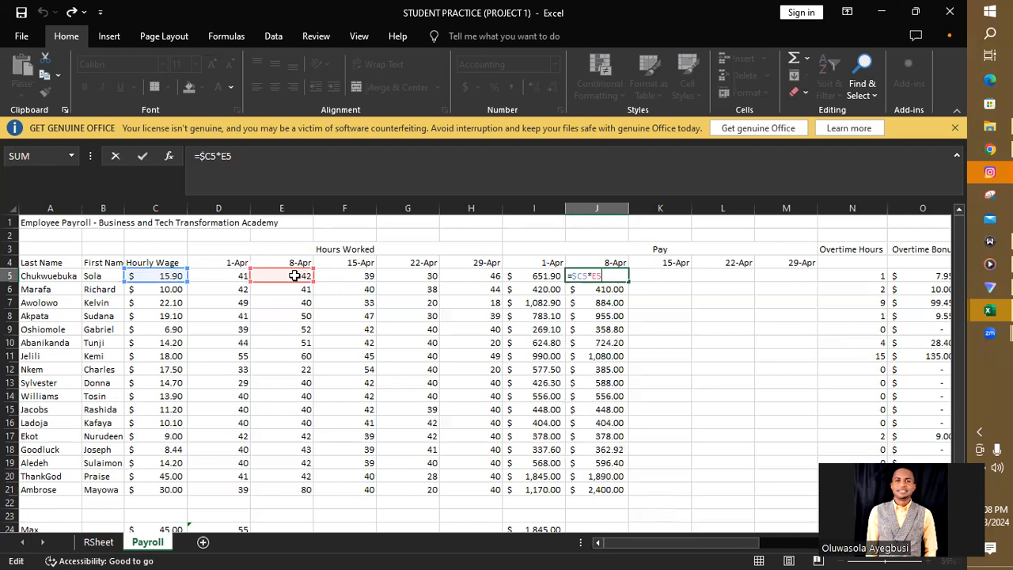
key(Return)
double_click(602, 328)
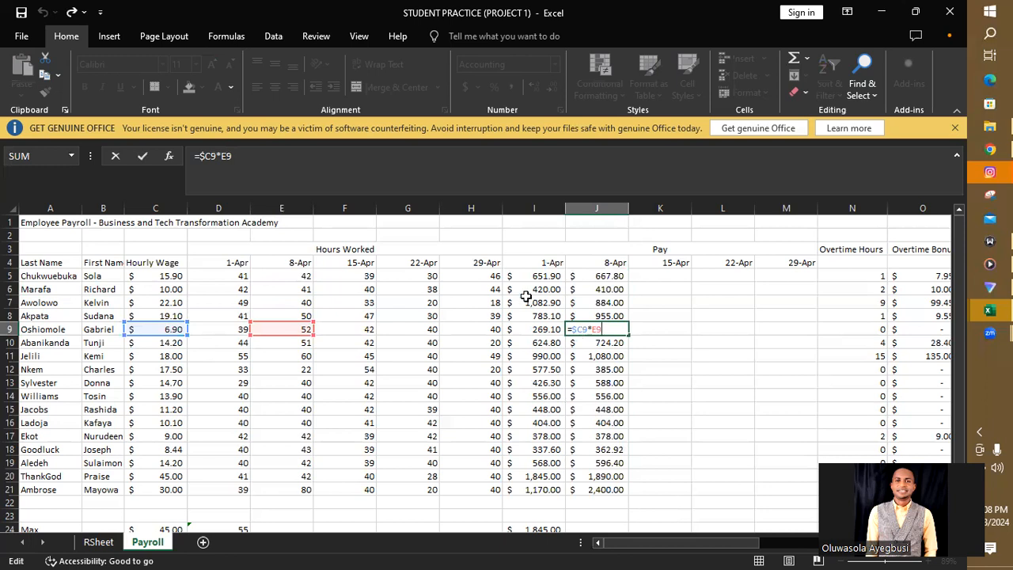
double_click(545, 276)
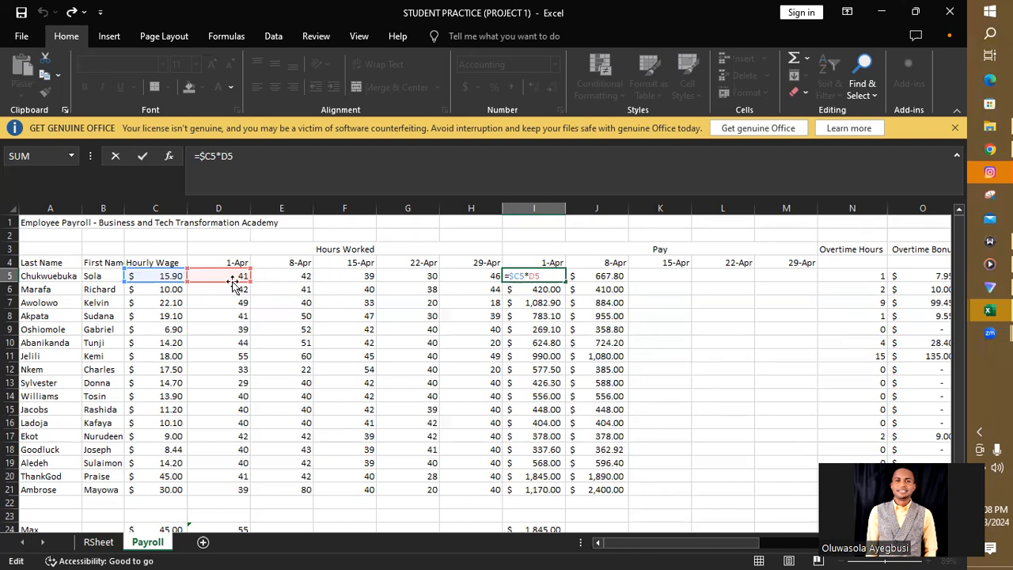
click(166, 289)
click(168, 302)
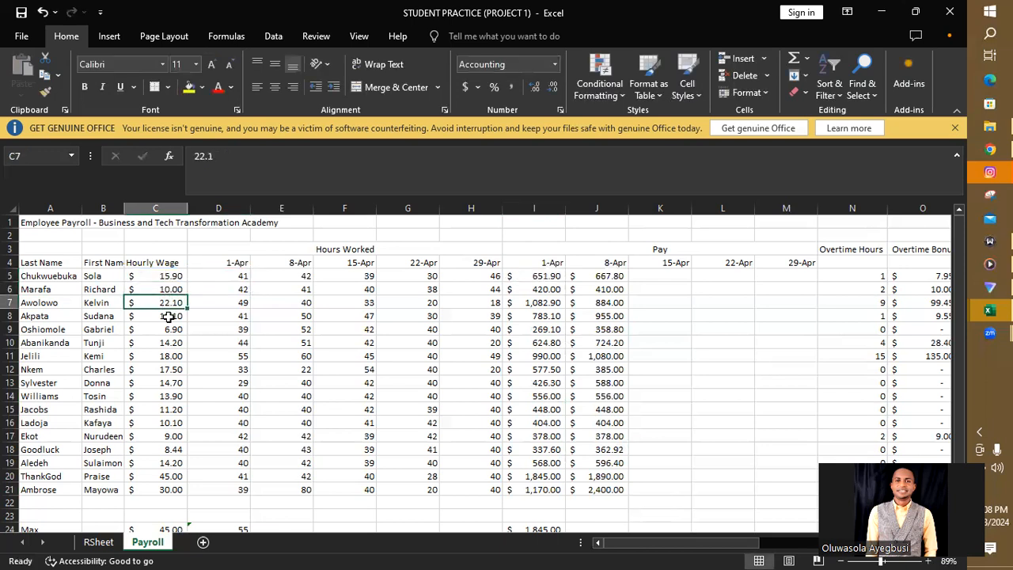
click(168, 316)
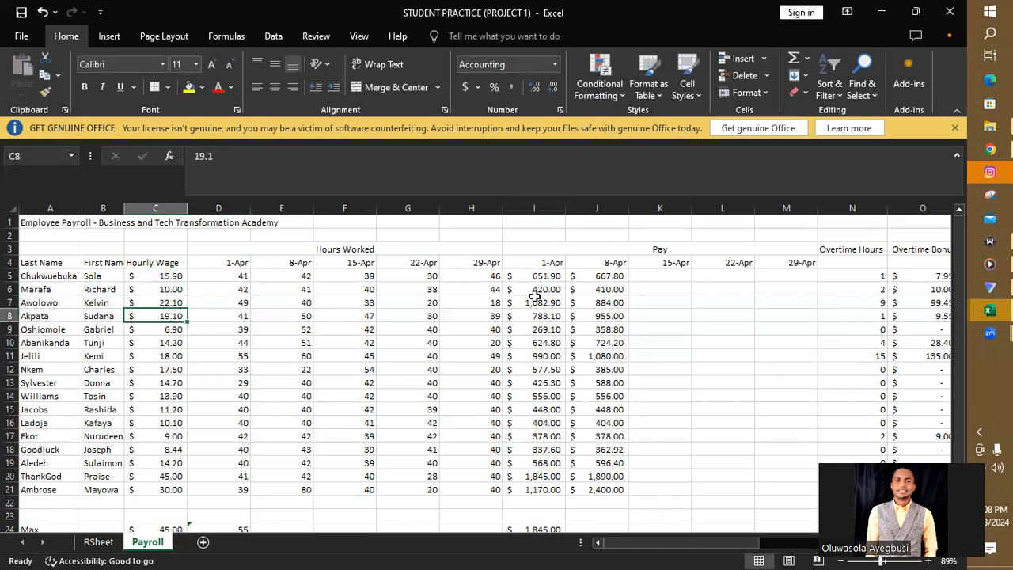
double_click(607, 449)
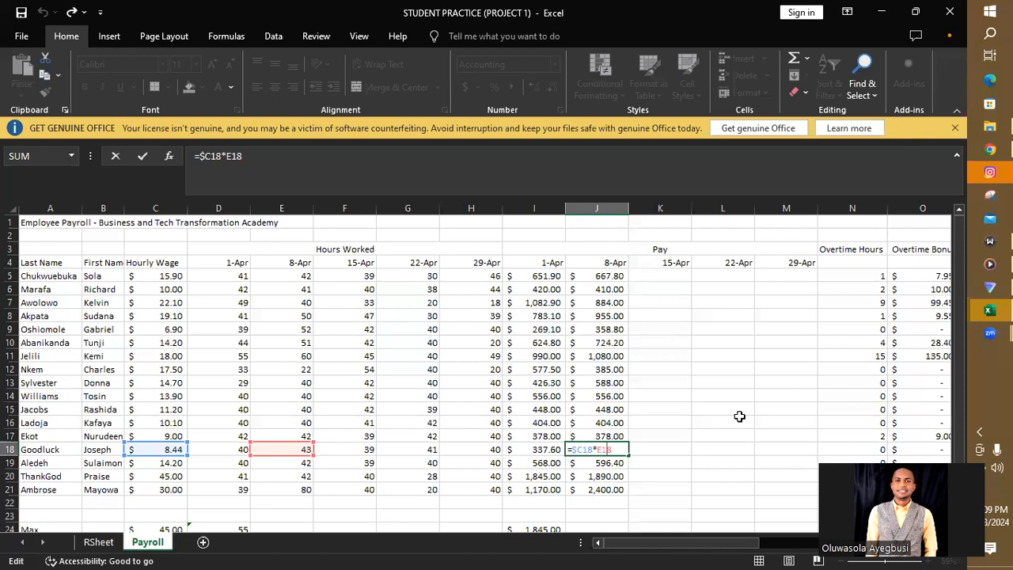
key(Return)
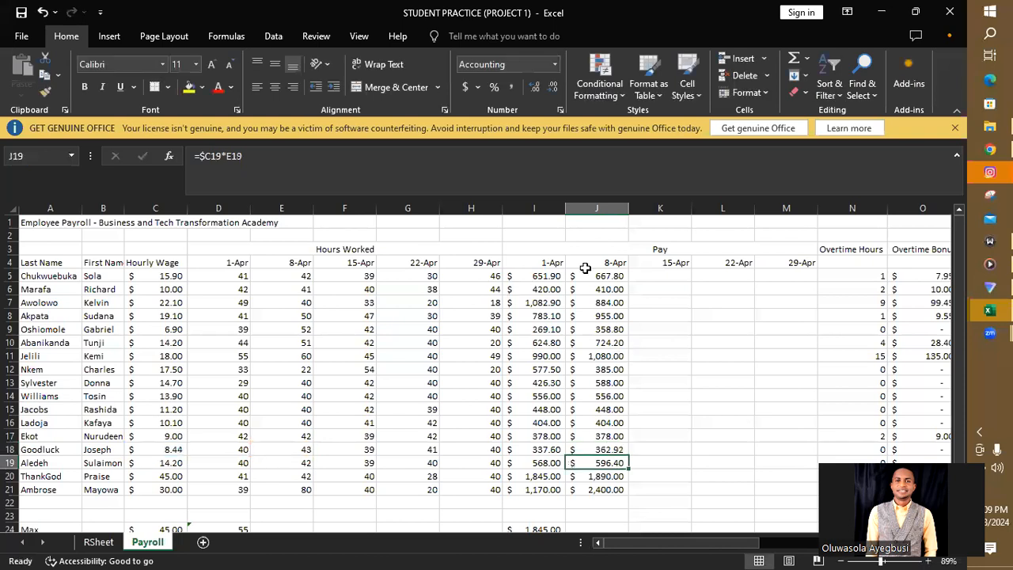
Step: Fill the pay formulas in I5:I21 across to column M and check the references in M11 and M17
drag(545, 277, 560, 495)
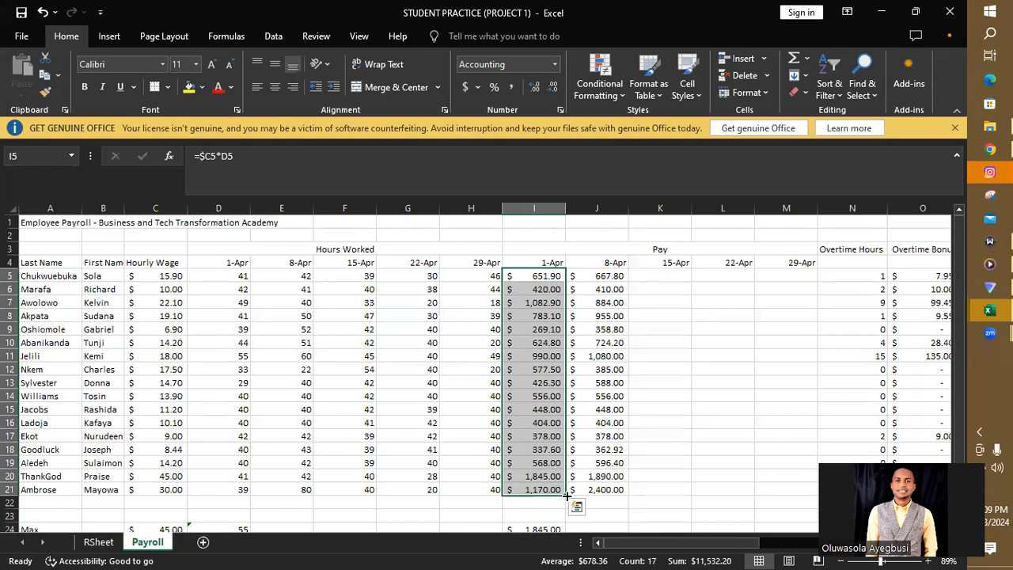
drag(566, 495, 796, 481)
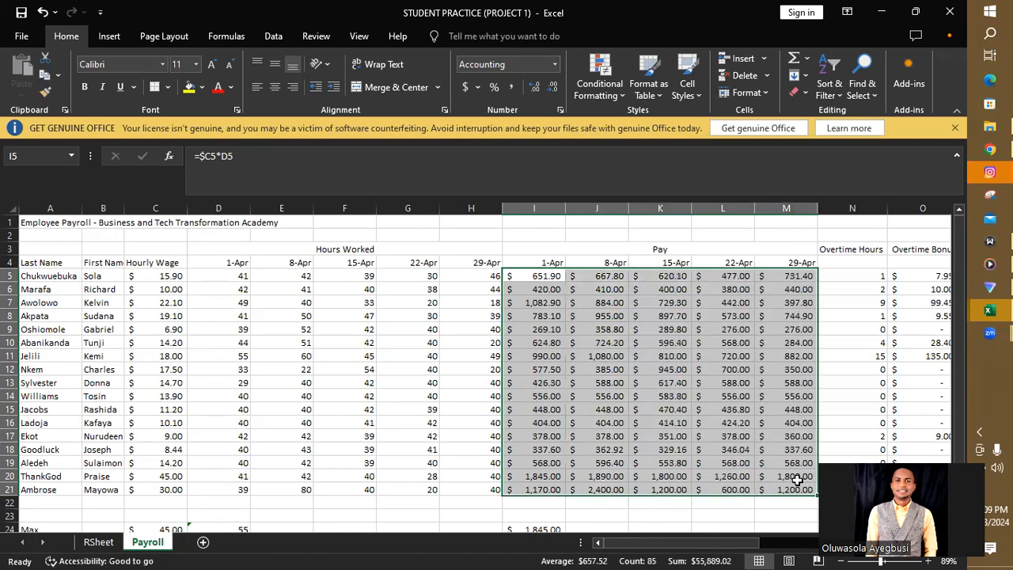
double_click(790, 356)
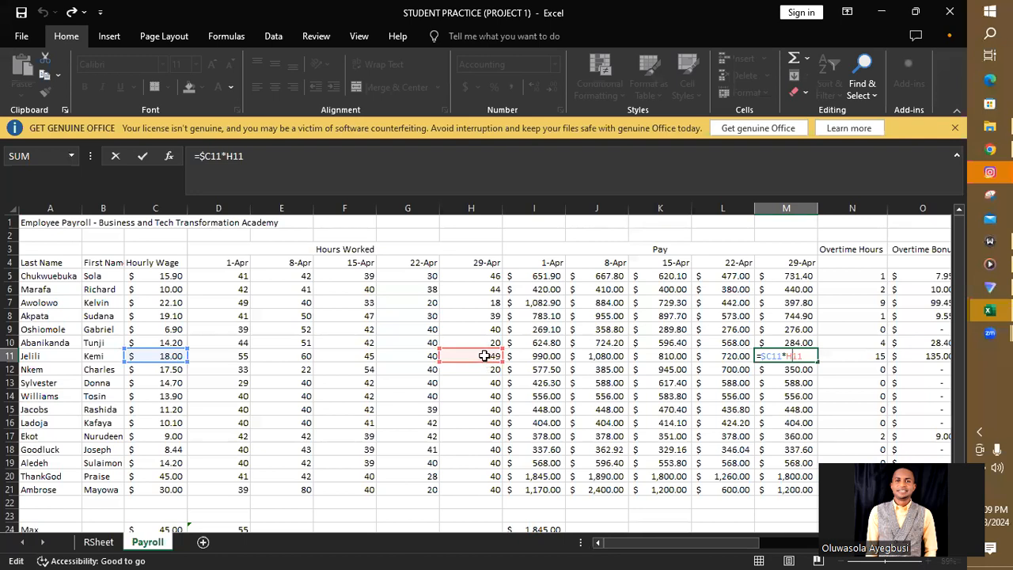
double_click(798, 436)
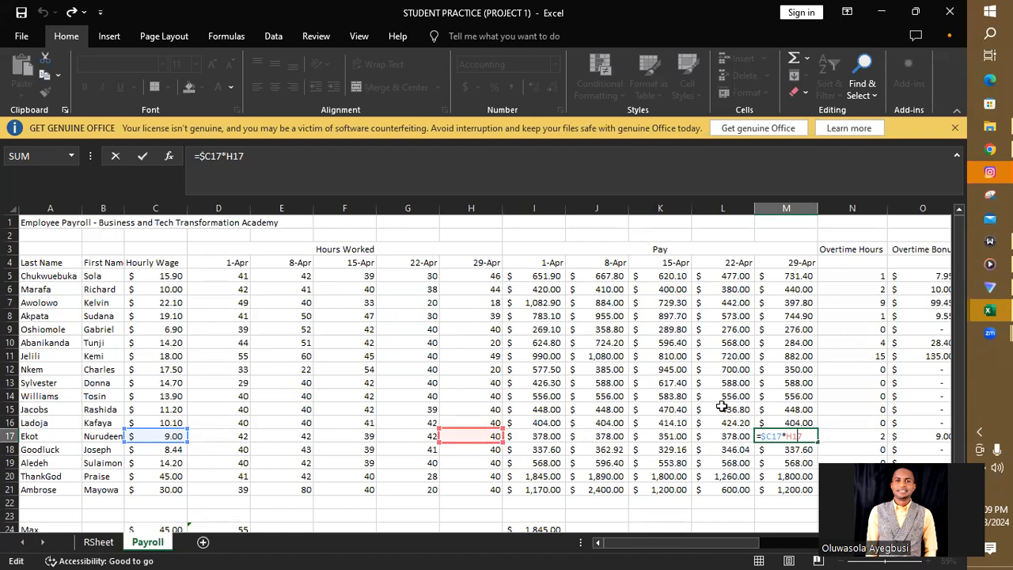
key(Return)
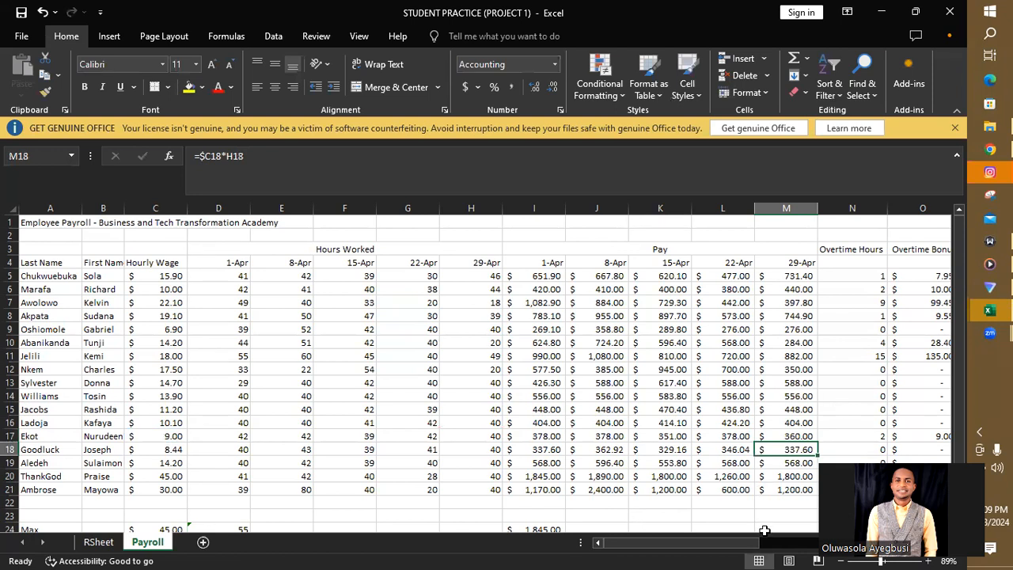
Step: Shade the weekly hours worked block D4:H21 with a dark gold fill
drag(736, 545, 781, 546)
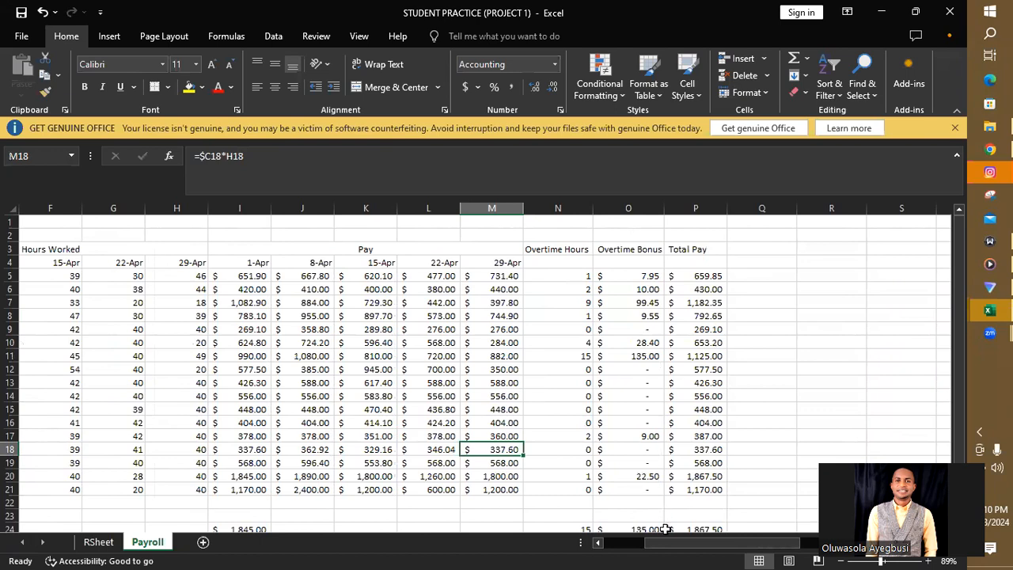
drag(670, 542, 588, 546)
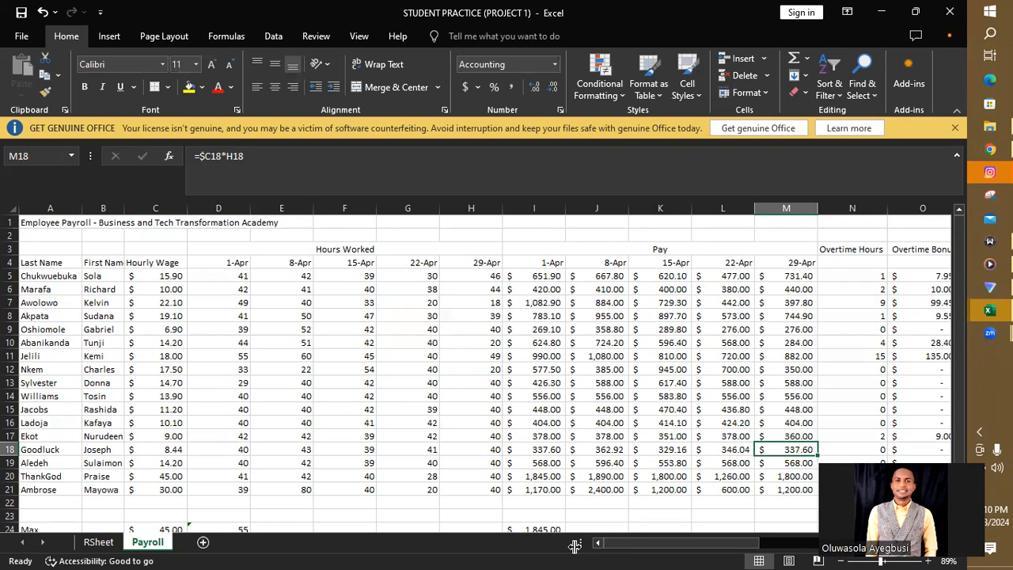
drag(215, 264, 465, 484)
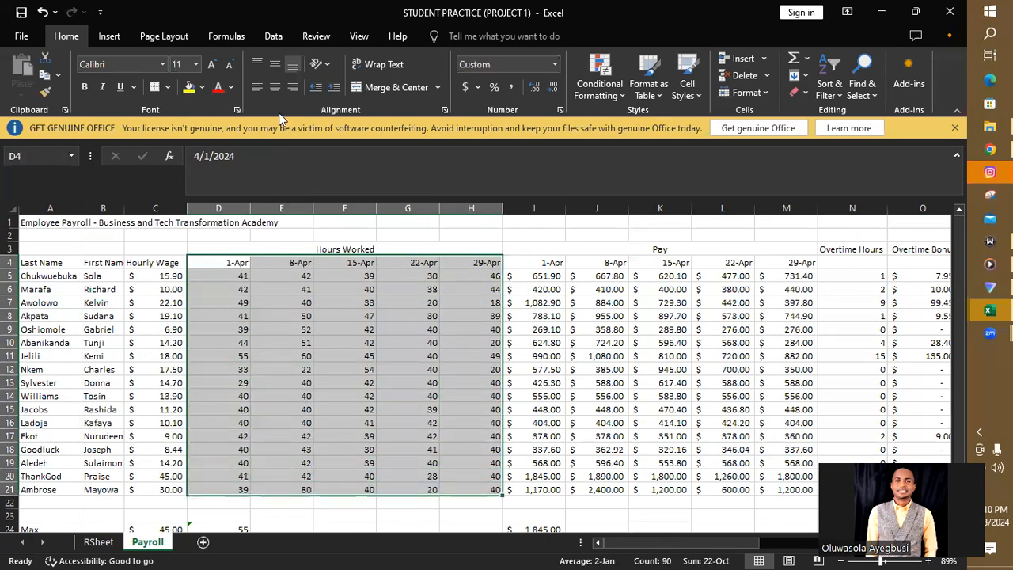
click(202, 87)
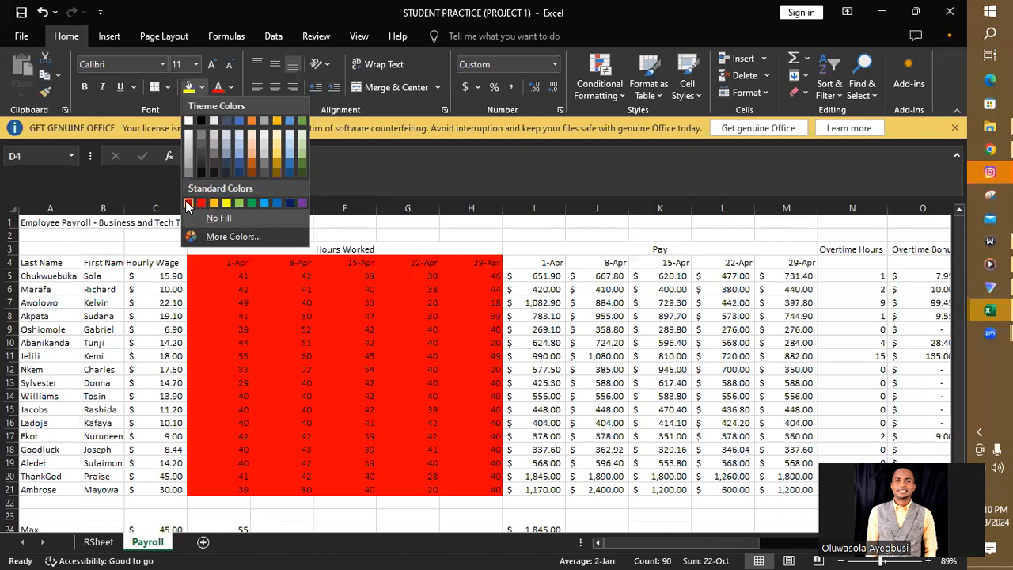
click(276, 164)
click(588, 226)
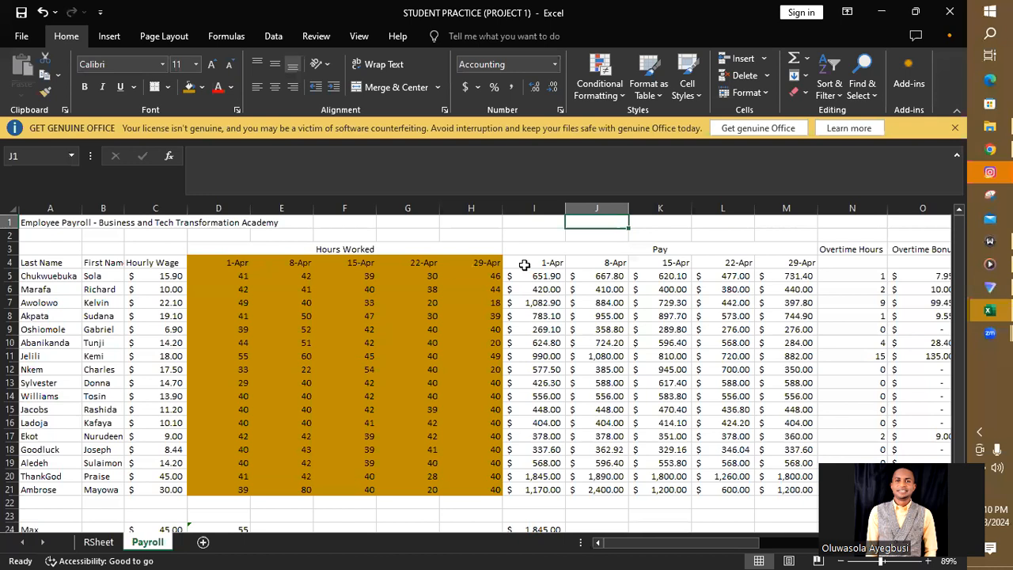
Step: Shade the weekly pay block I4:M21 with the Orange, Accent 2, Darker 25% fill
drag(520, 262, 771, 486)
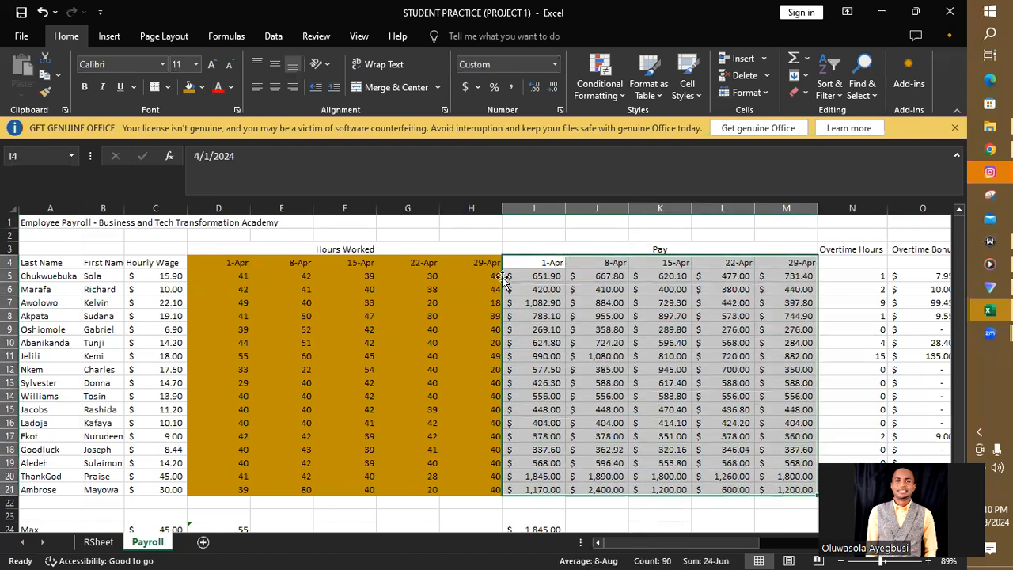
click(202, 87)
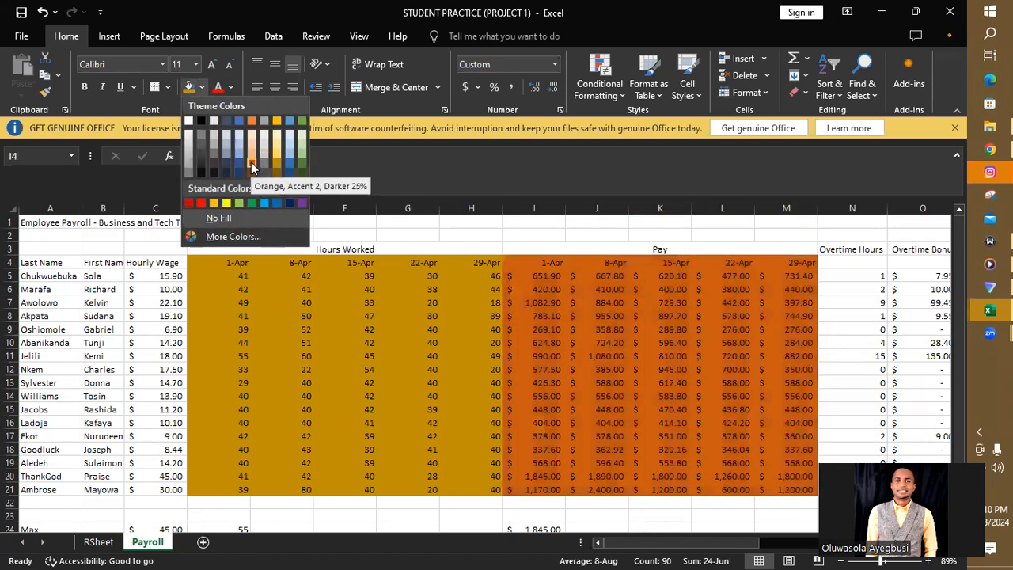
click(251, 163)
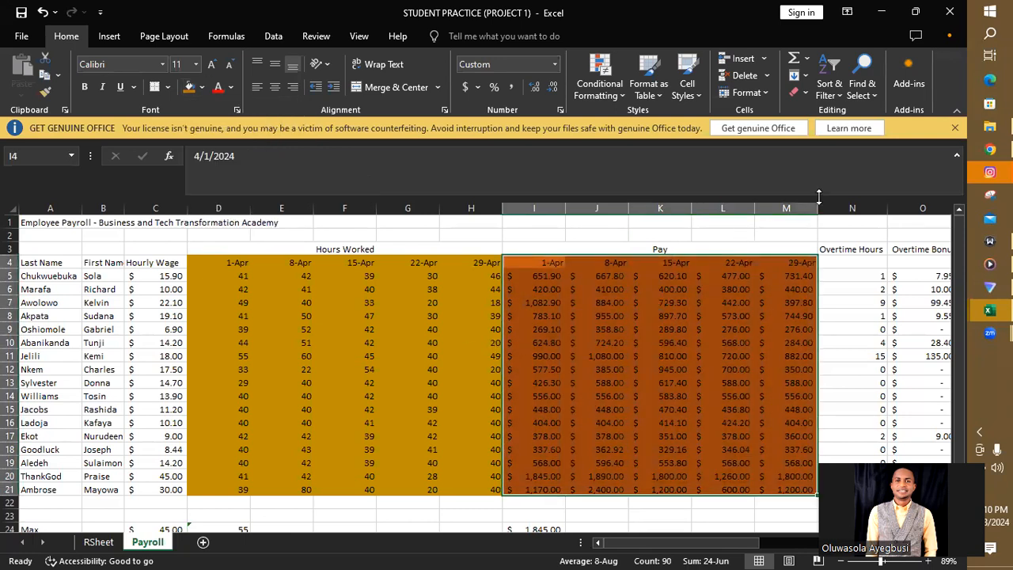
Step: Insert four blank columns between Overtime Hours and Overtime Bonus, and select the Overtime Hours heading in N3
drag(715, 545, 749, 539)
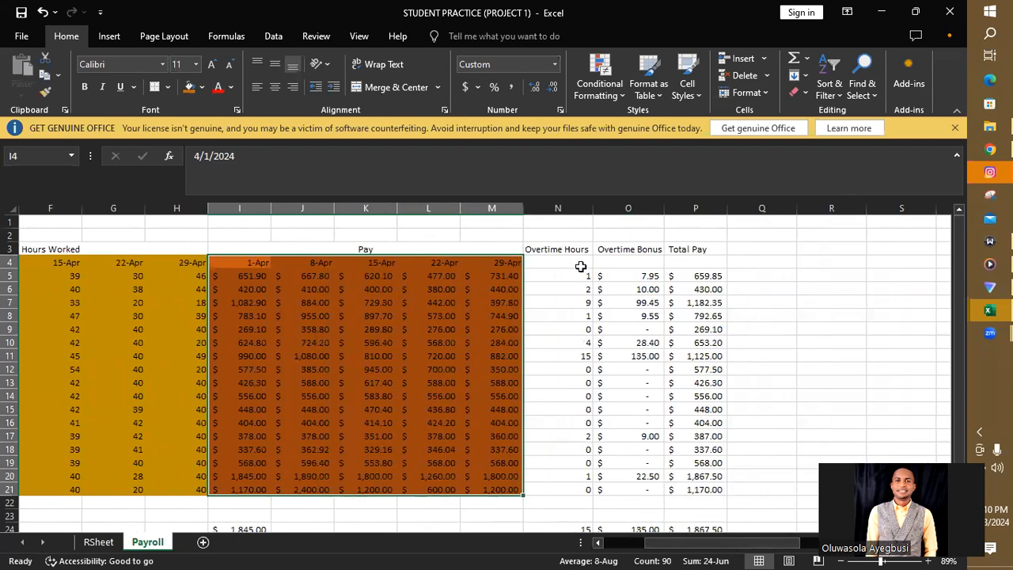
drag(623, 208, 801, 203)
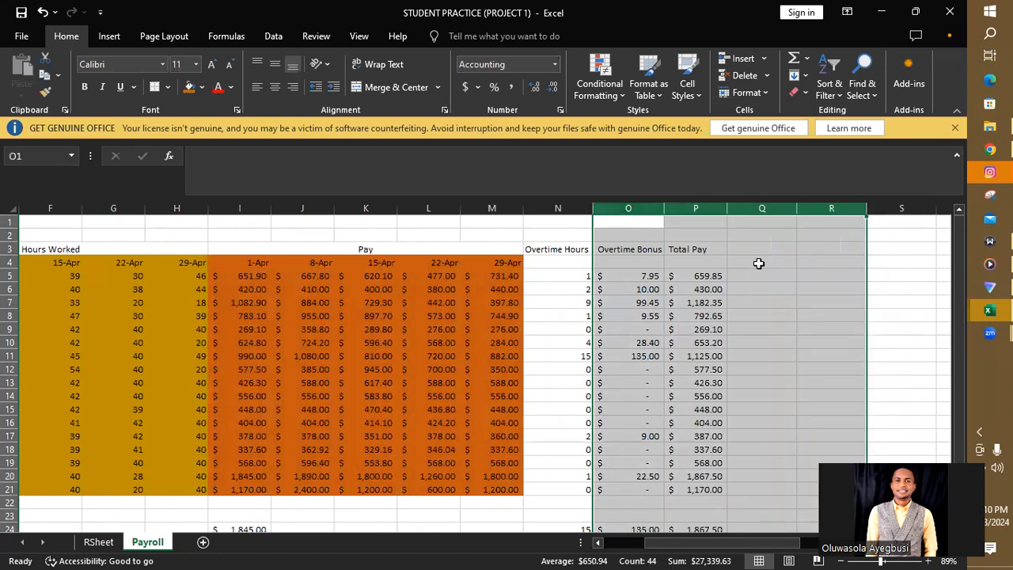
right_click(758, 263)
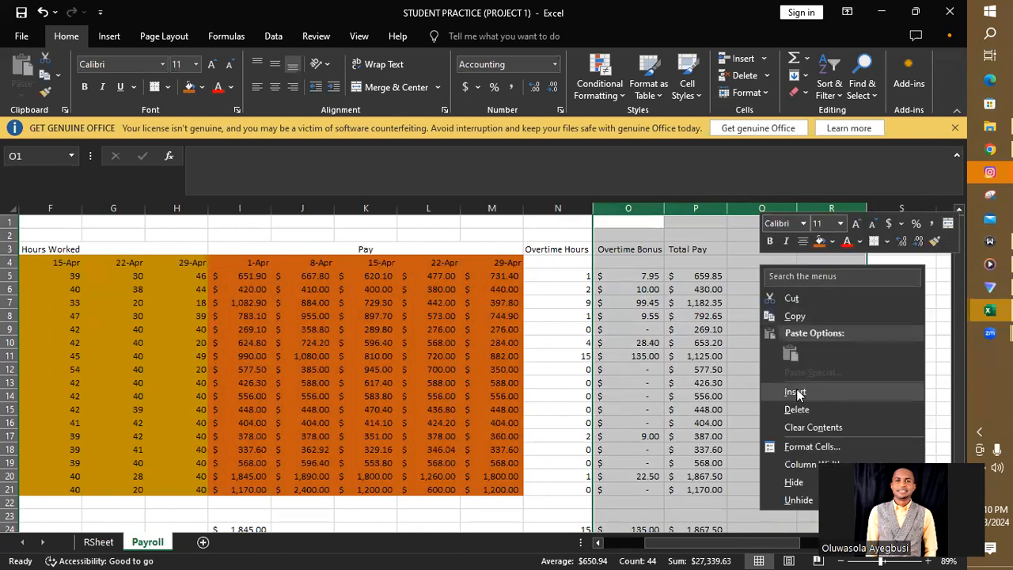
click(797, 388)
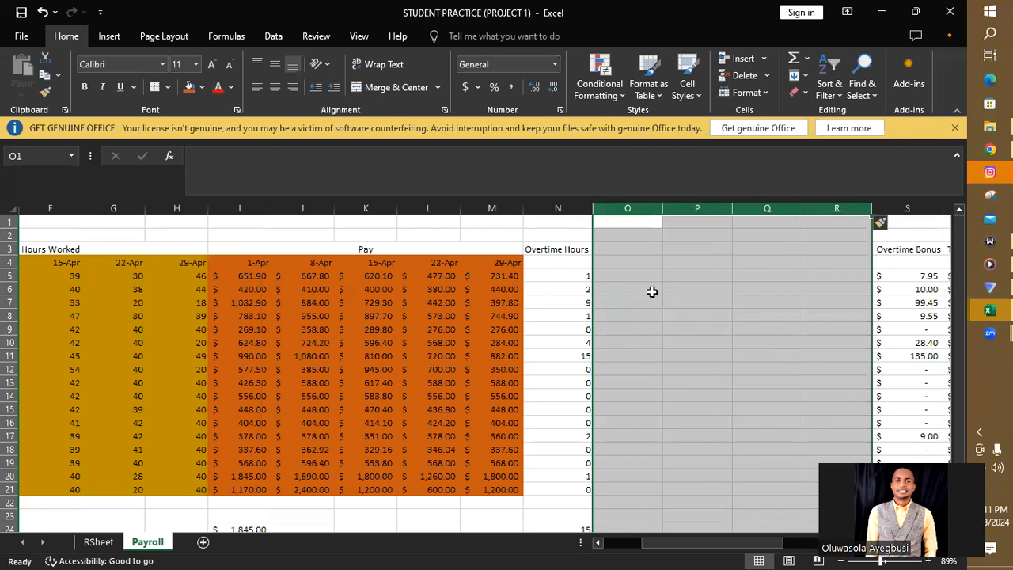
click(584, 249)
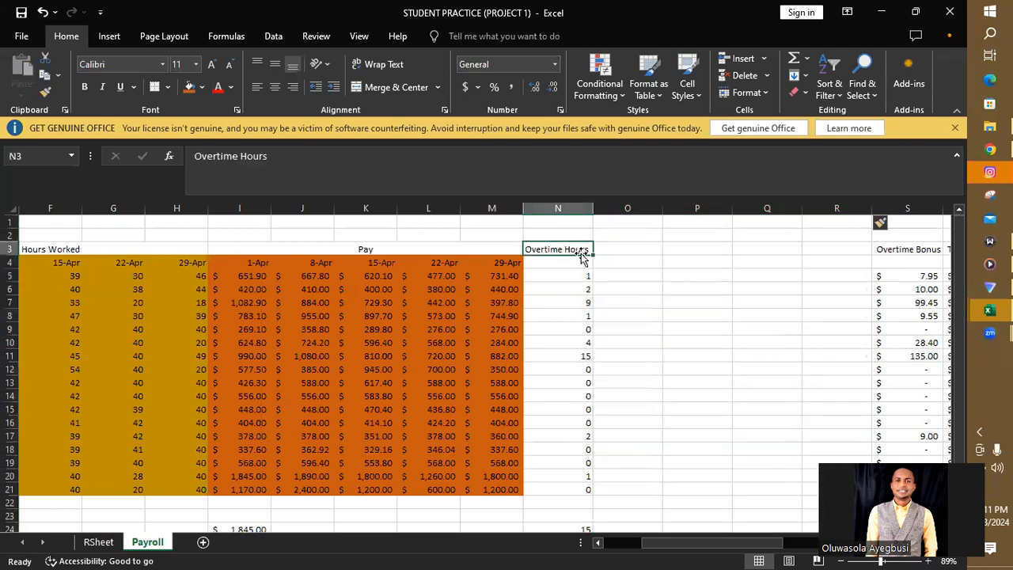
Step: Enter April 1 in N4 below the Overtime Hours heading and the following week's date in O4 with =N4+7
click(581, 258)
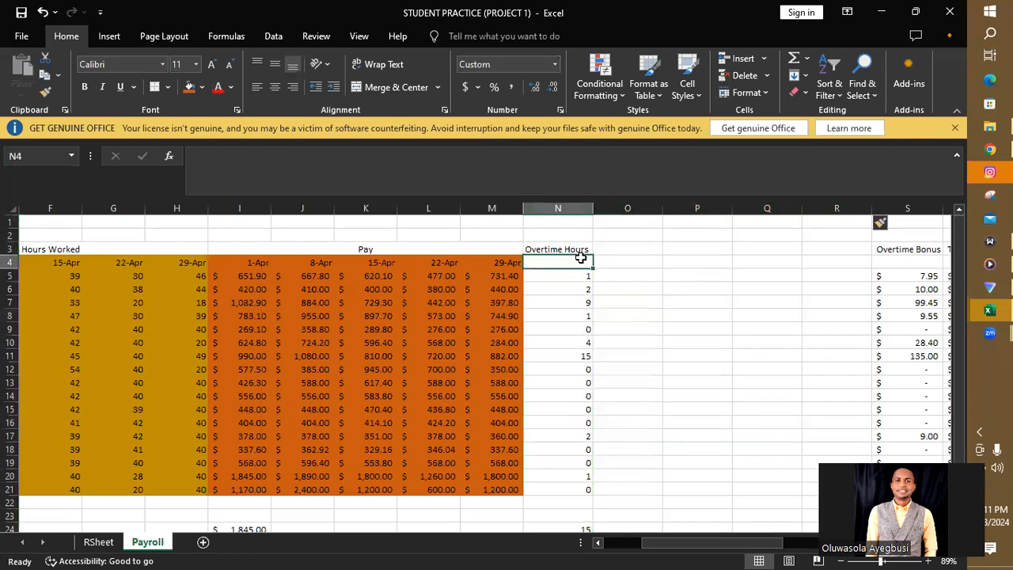
text(April)
text( 1)
key(Return)
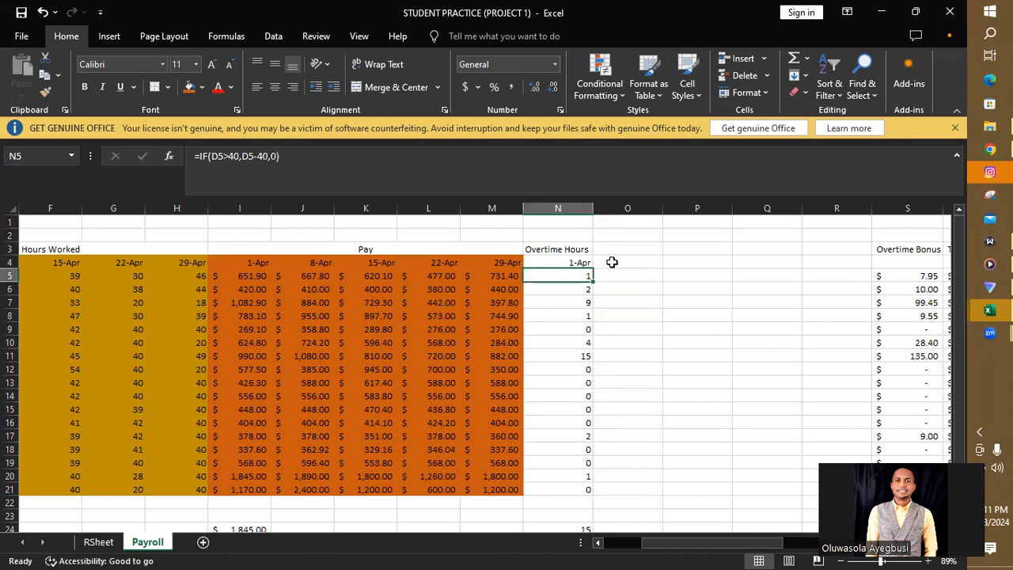
click(614, 262)
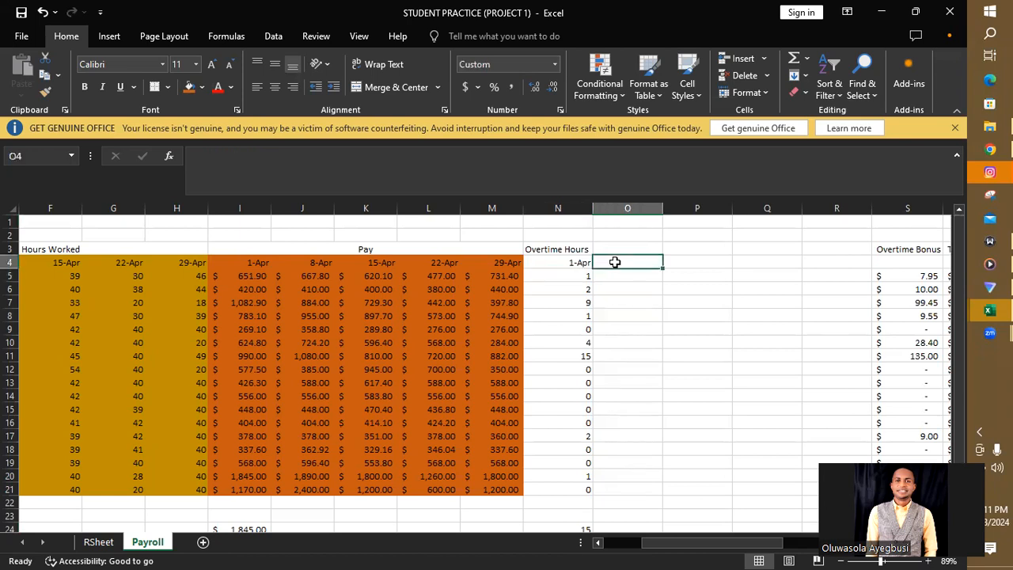
text(=)
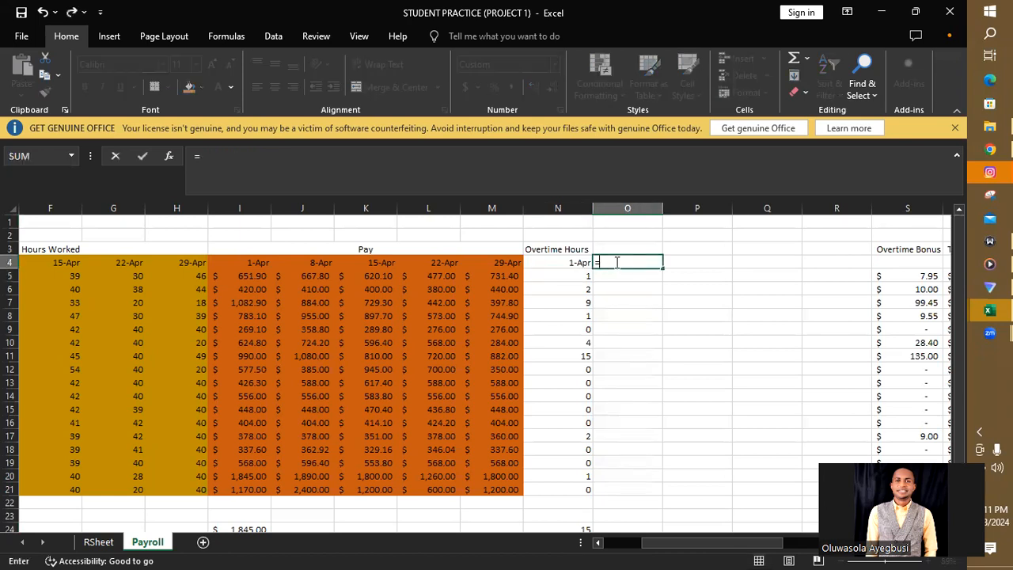
click(570, 262)
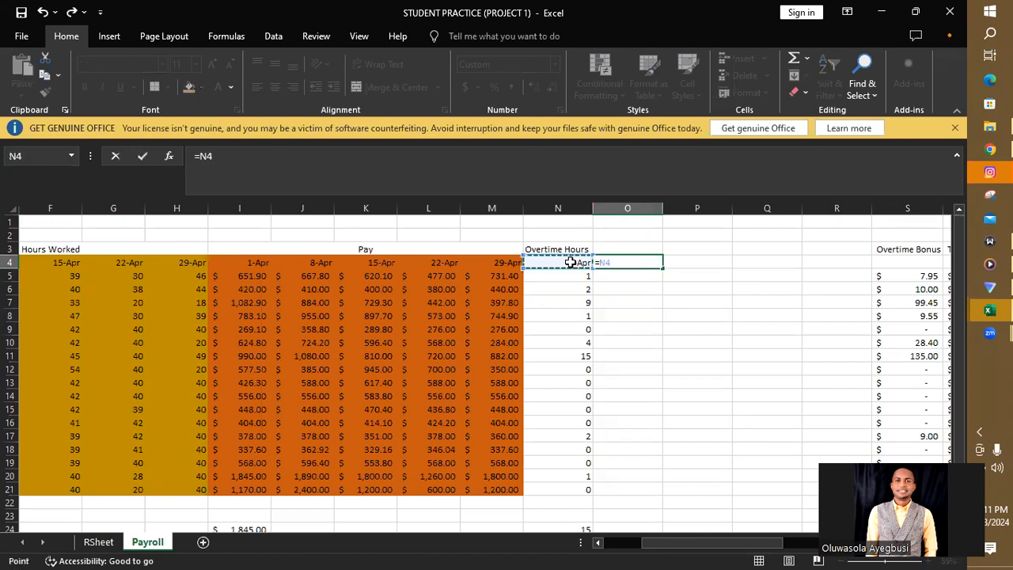
text(+7)
key(Return)
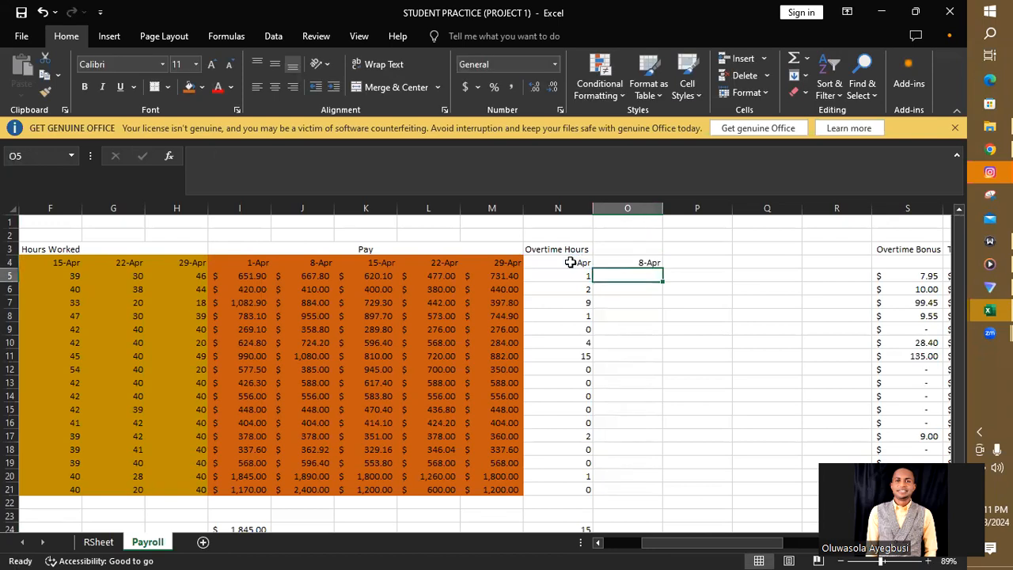
Step: Fill the O4 date formula across to R4 and merge and center the Overtime Hours heading over N3:R3
click(649, 262)
drag(664, 267, 841, 263)
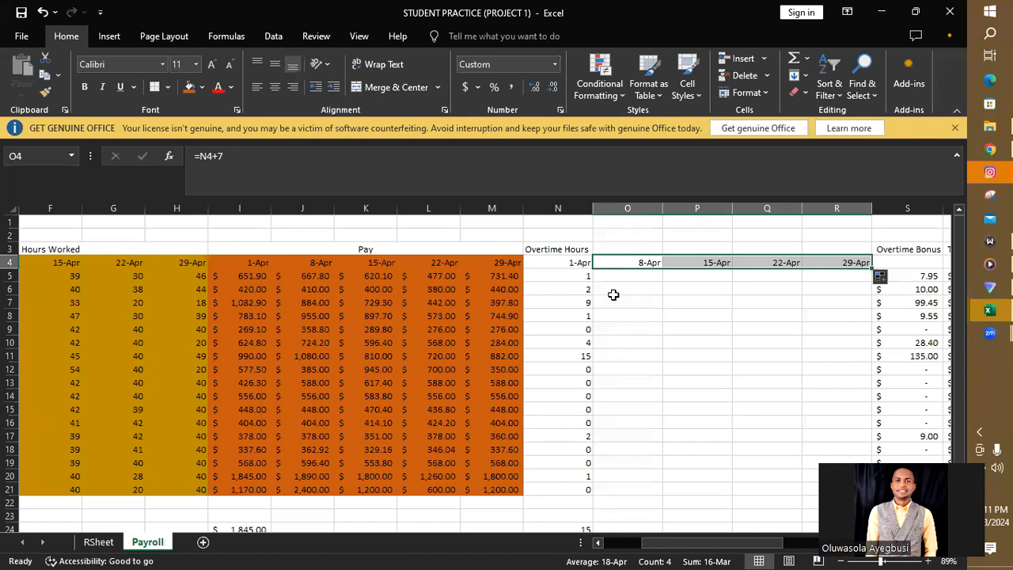
drag(558, 249, 867, 248)
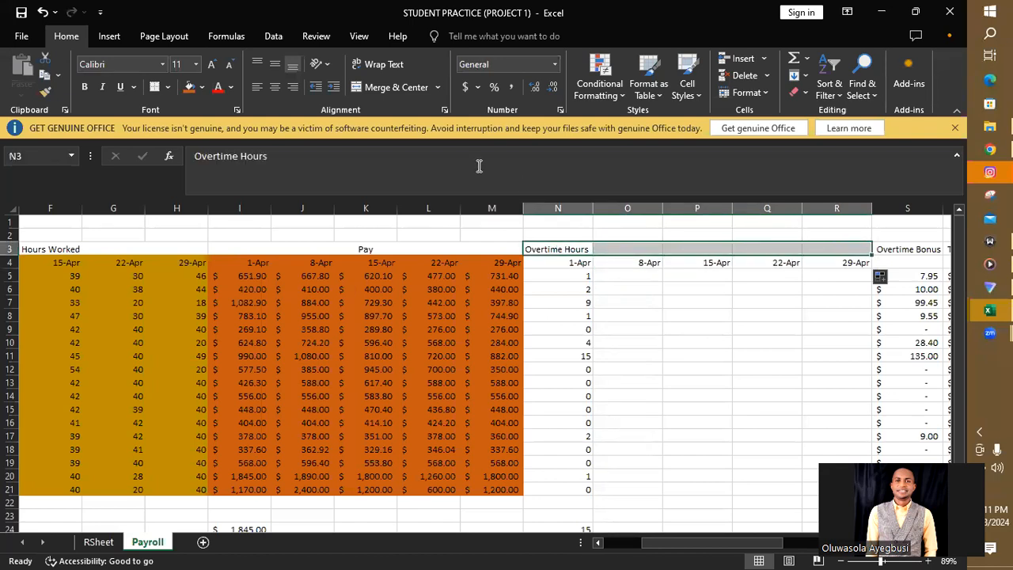
click(397, 84)
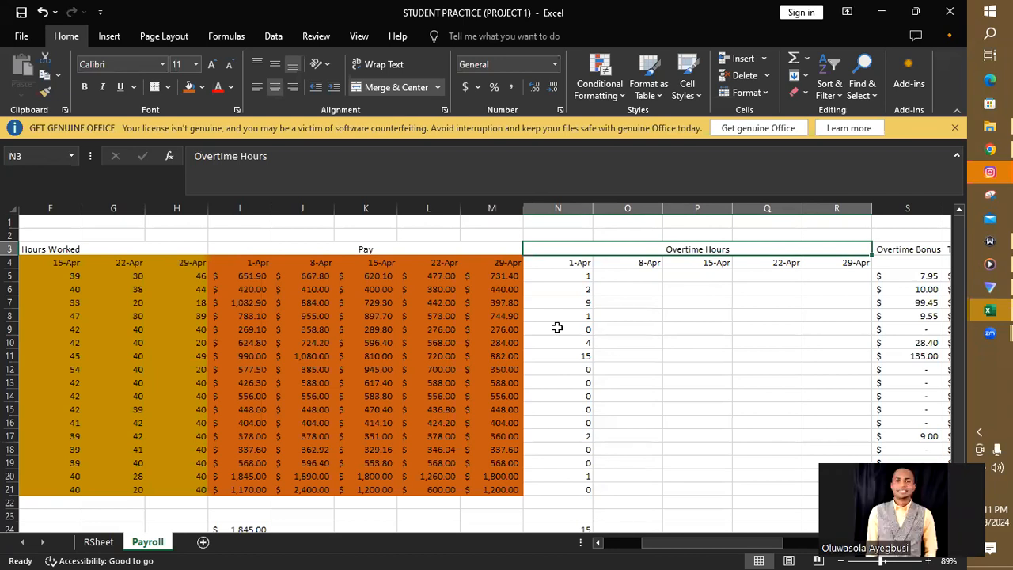
Step: Check the references in the overtime hours formula in N5
click(582, 276)
double_click(583, 275)
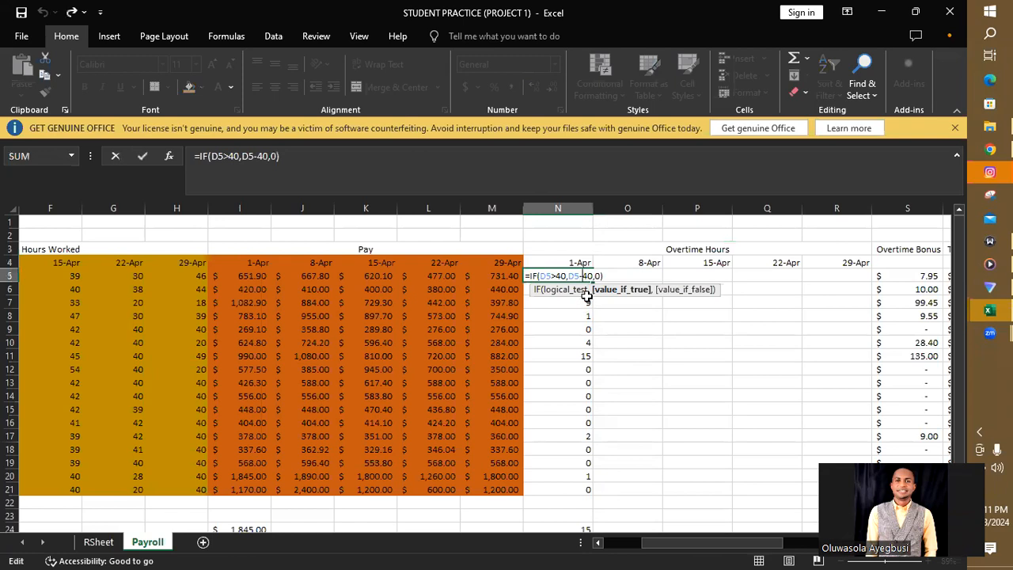
click(667, 357)
key(BackSpace)
key(BackSpace)
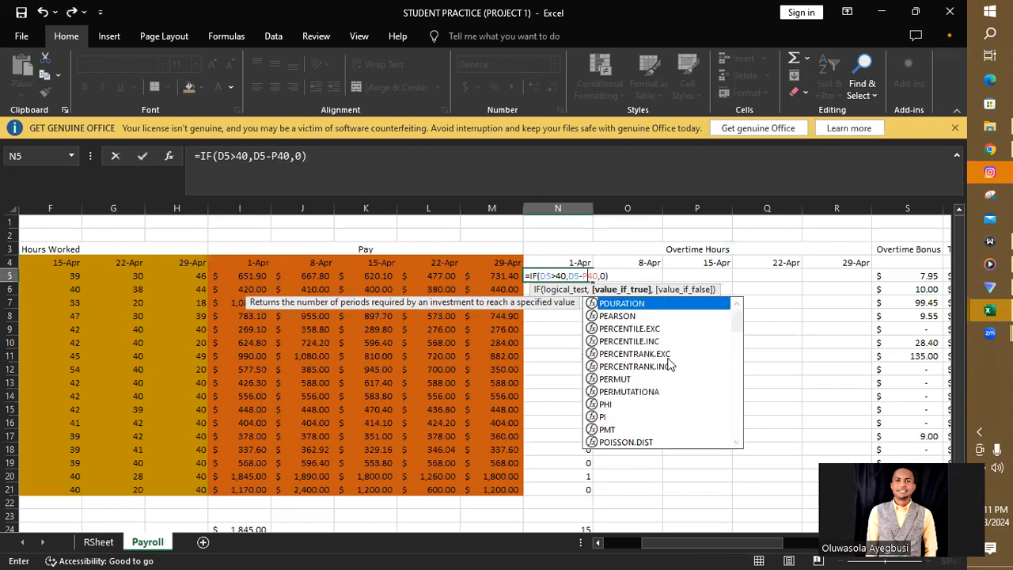
key(BackSpace)
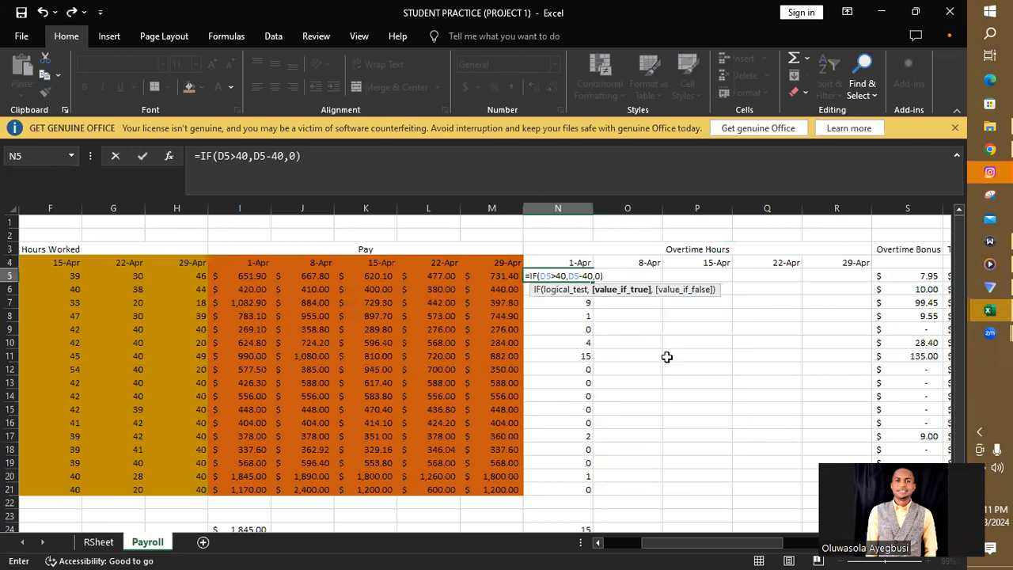
key(Return)
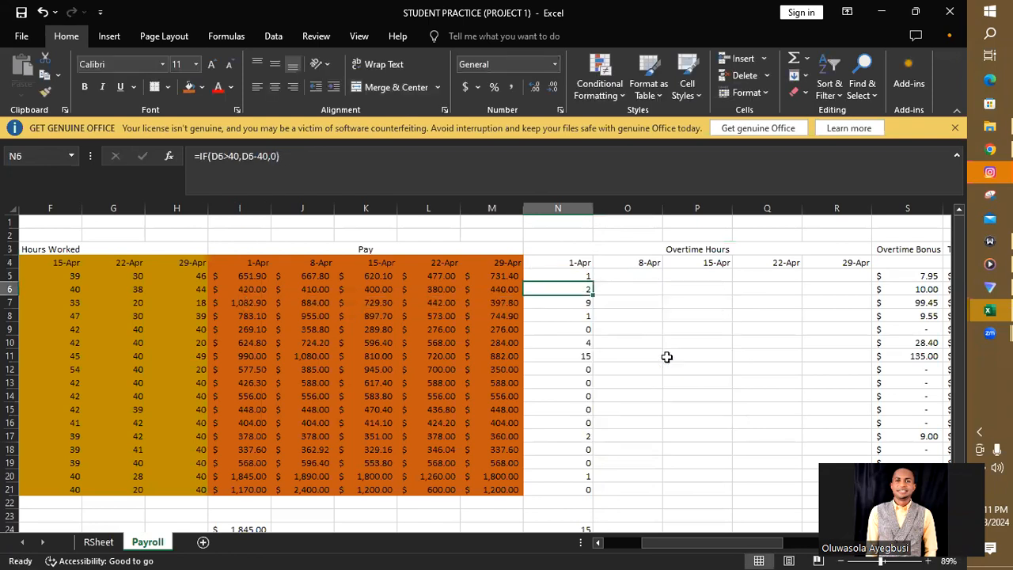
Step: Copy the overtime hours formulas from N5:N21 into O5:R21 for the remaining April weeks
click(578, 273)
drag(583, 318, 584, 491)
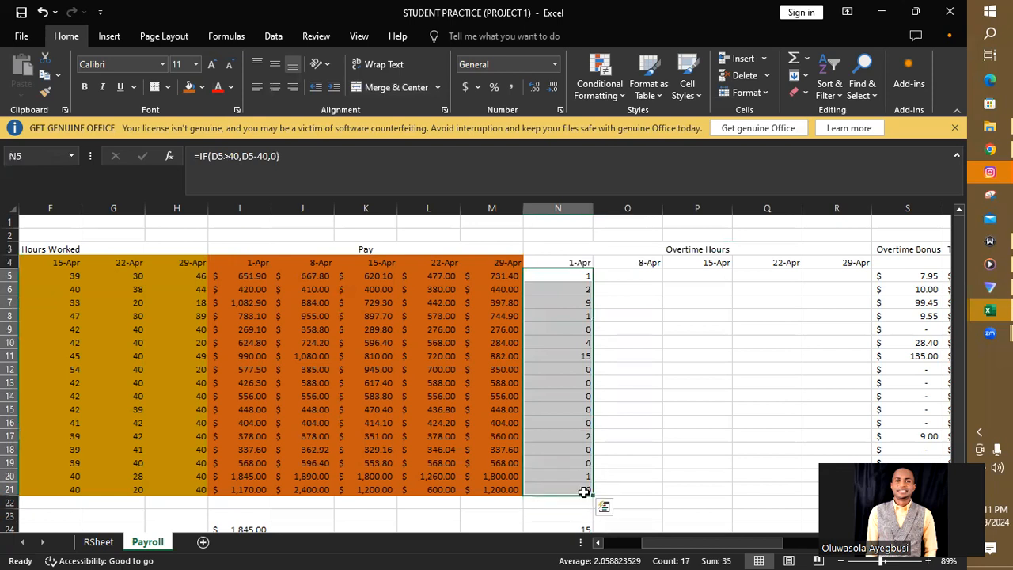
key(ctrl+c)
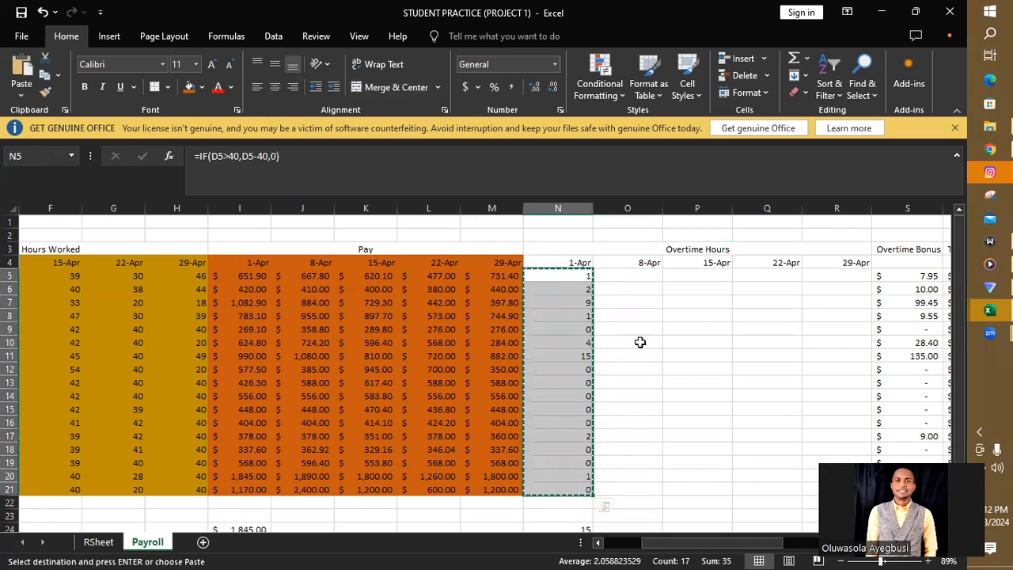
drag(624, 275, 815, 488)
key(ctrl+v)
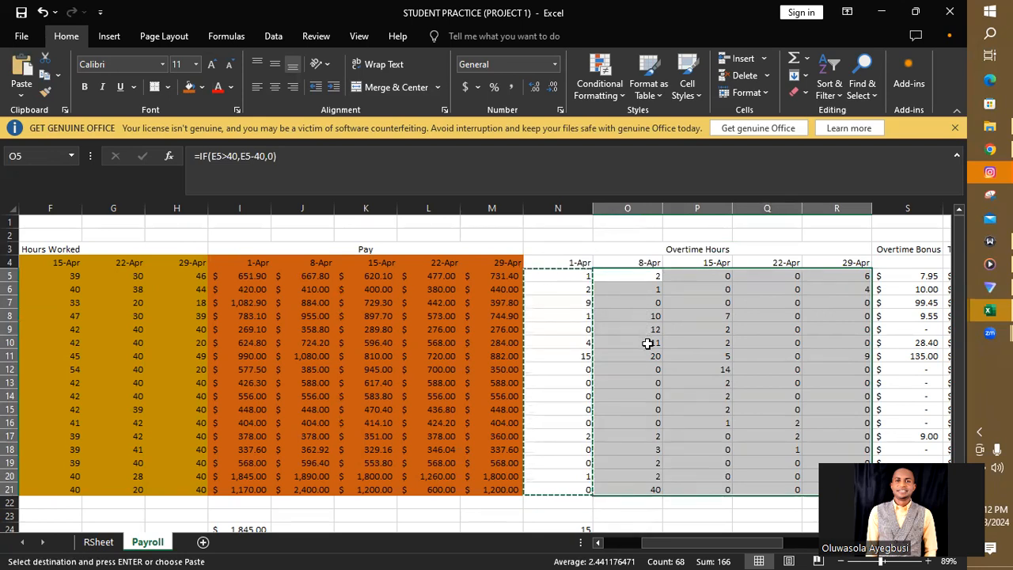
Step: Check the overtime formula in O10 against the 8-Apr hours worked it refers to
double_click(647, 342)
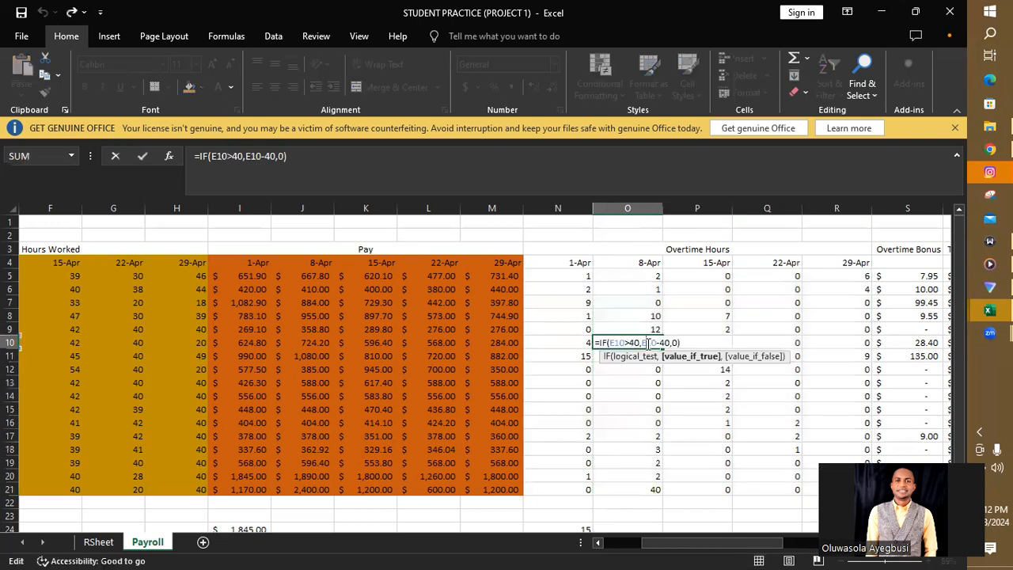
drag(665, 548, 514, 550)
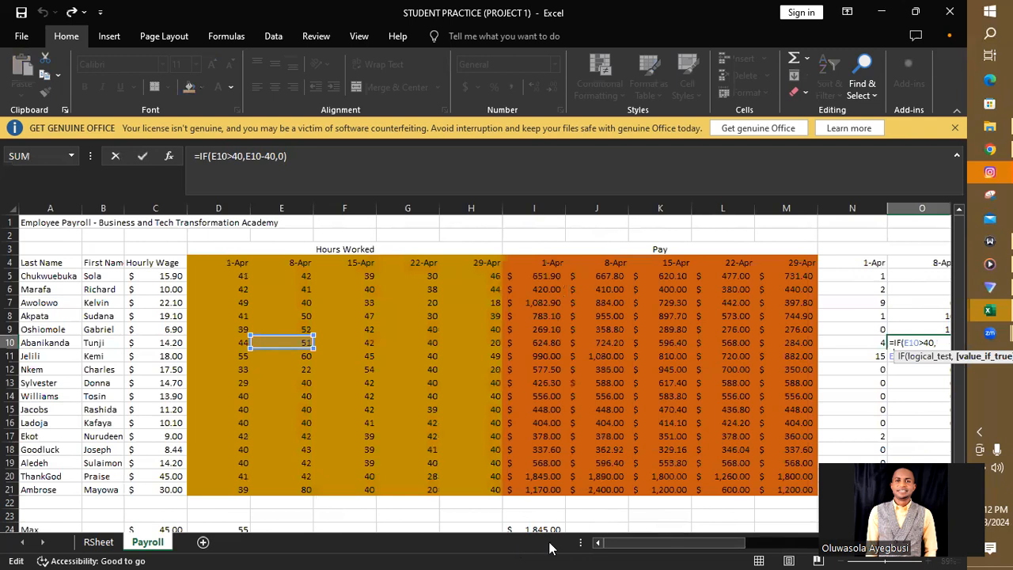
drag(621, 545, 679, 543)
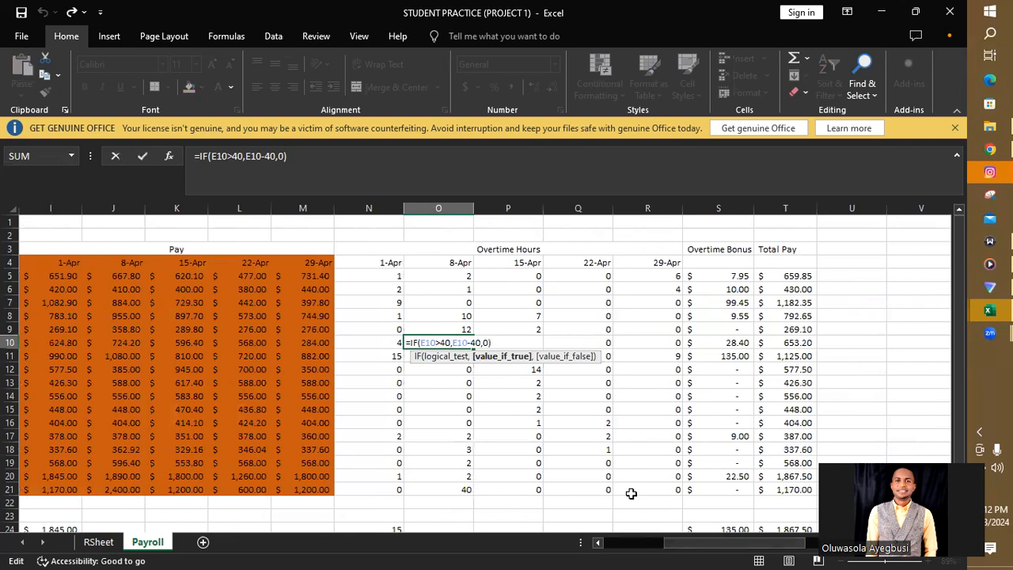
key(Return)
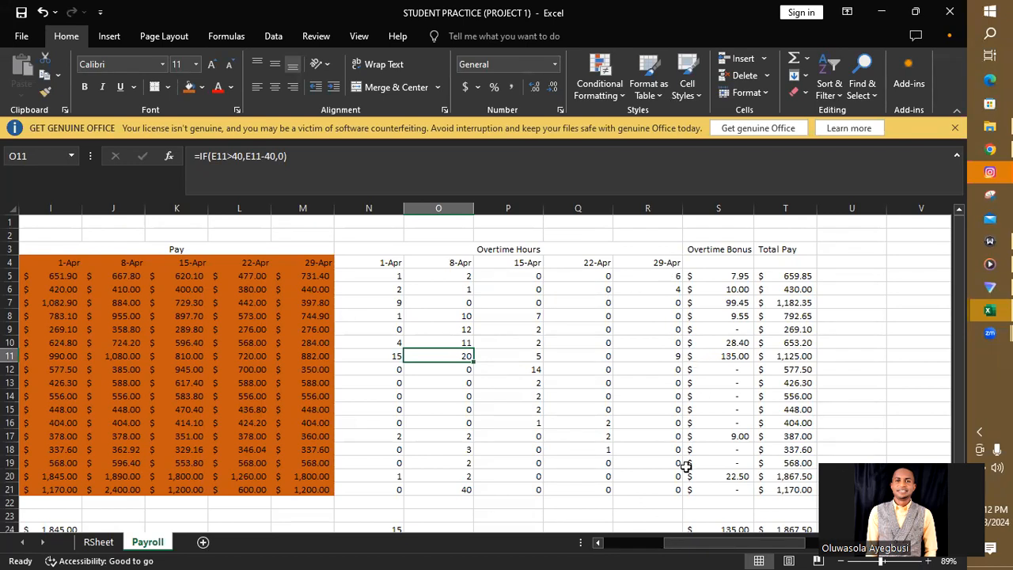
Step: Select the range C4:R21 and zoom the sheet to fit the selection
drag(677, 489, 133, 267)
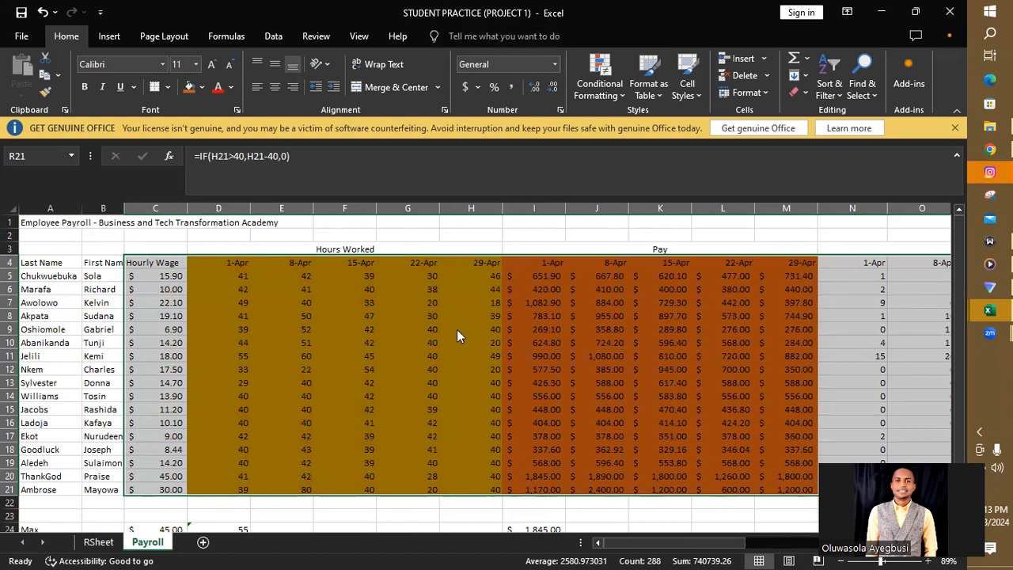
click(358, 38)
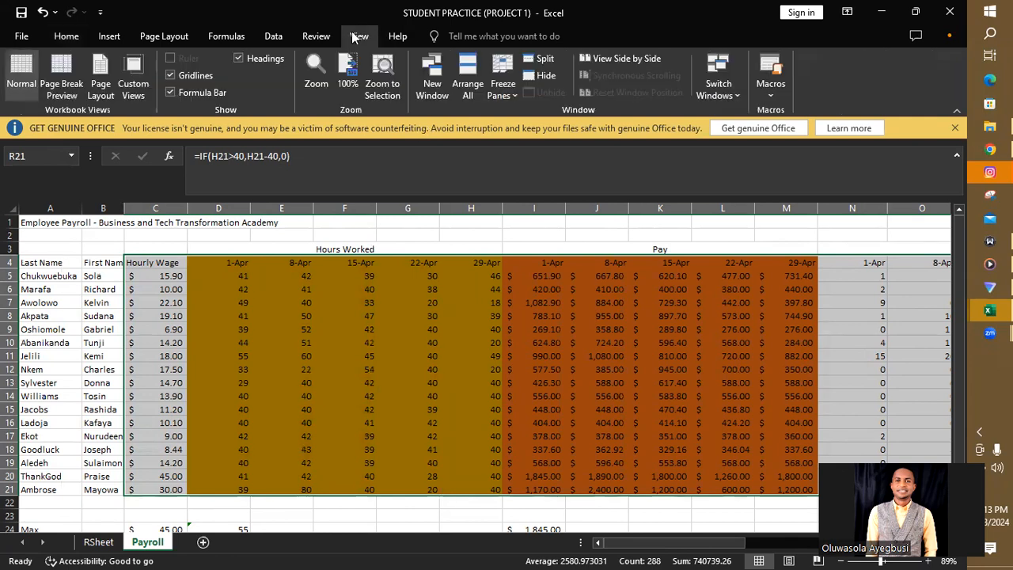
click(317, 77)
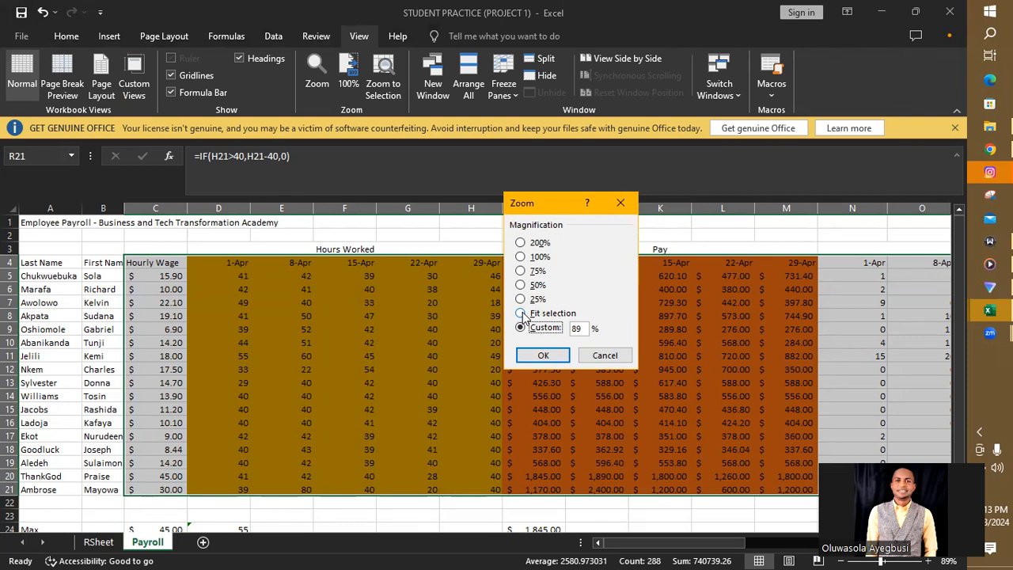
click(520, 313)
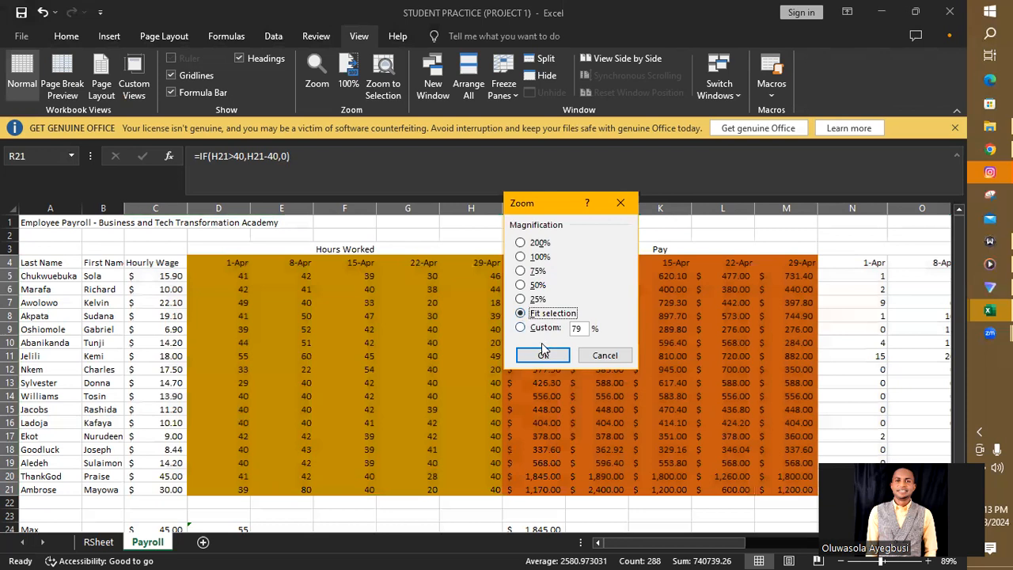
click(544, 356)
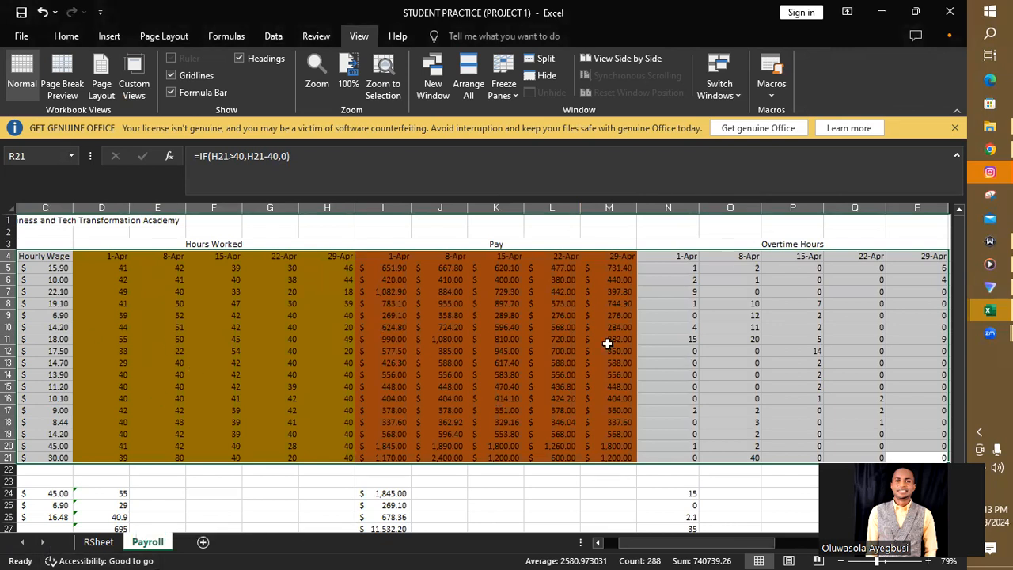
Step: Check the overtime formulas in O10, P12 and Q16 against the matching cells in the hours worked block
double_click(754, 327)
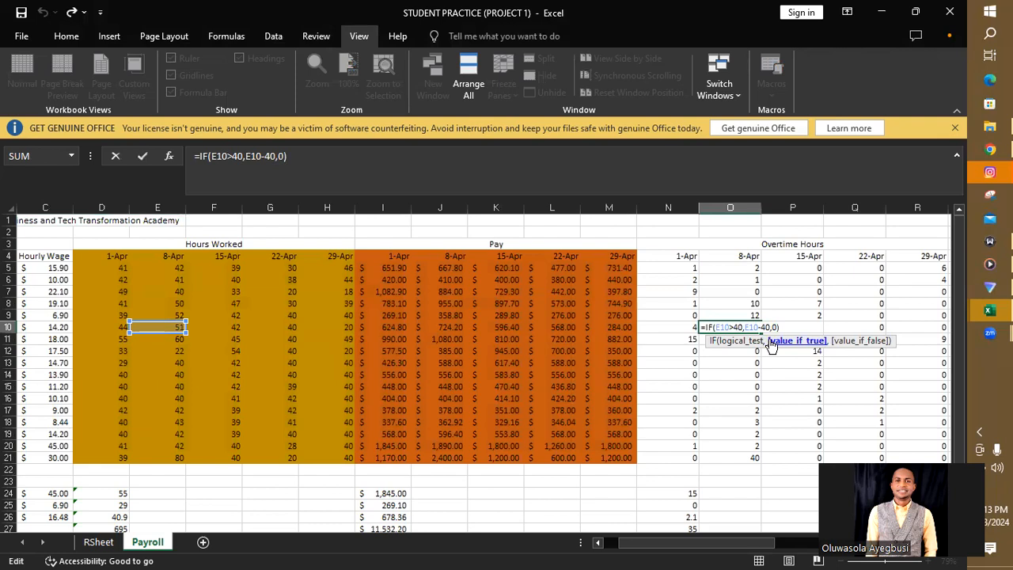
key(Return)
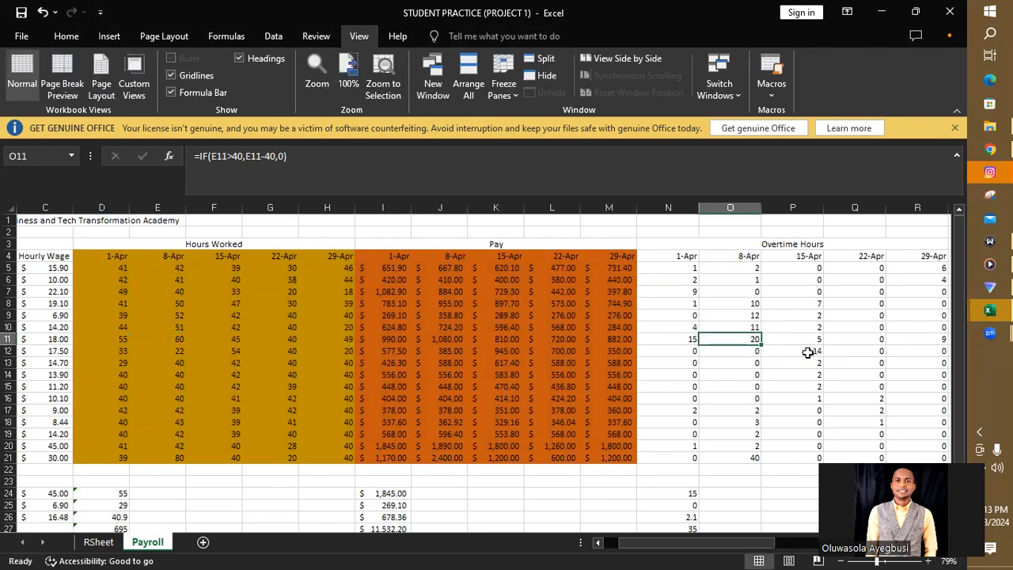
double_click(807, 353)
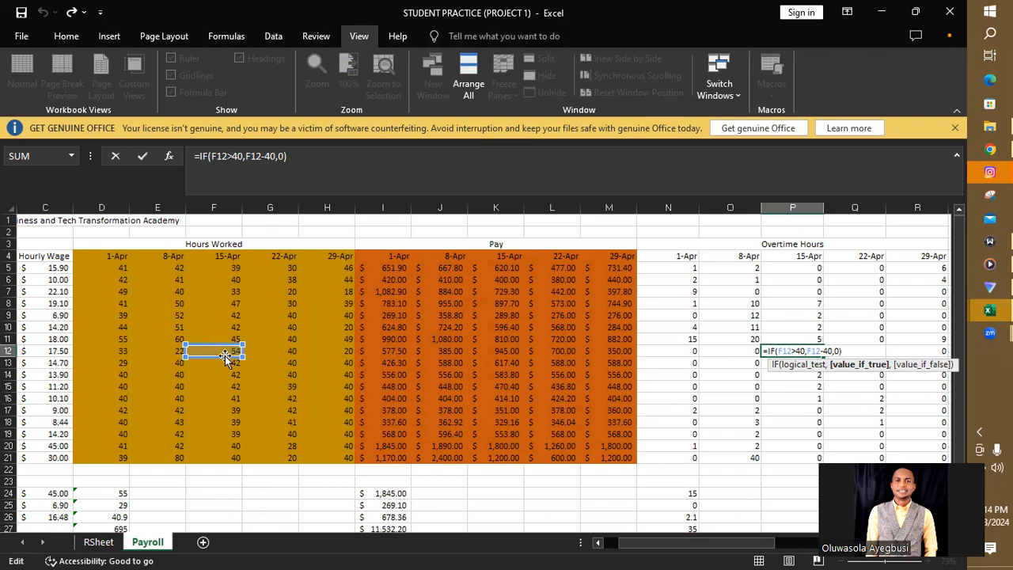
key(Return)
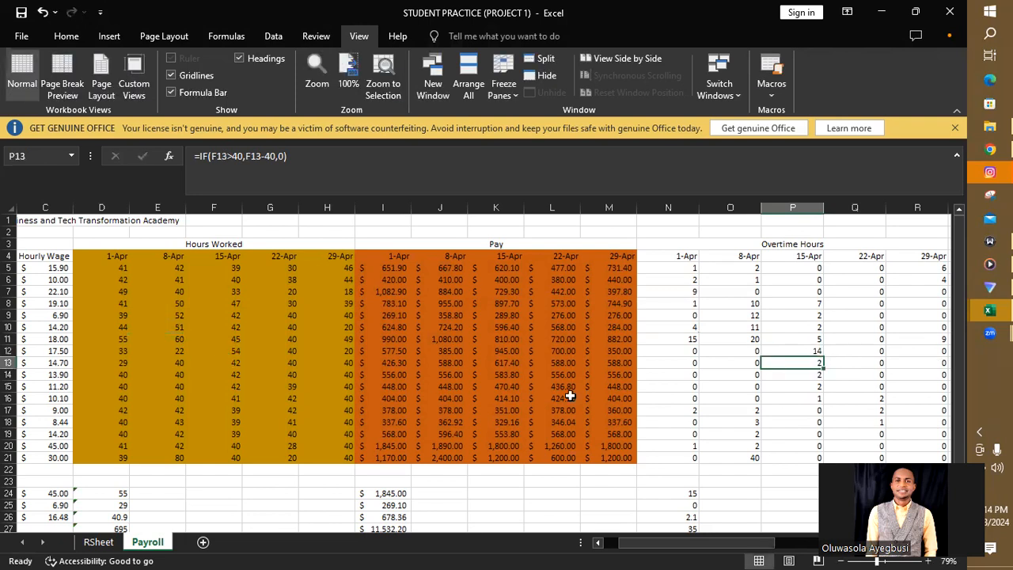
double_click(871, 399)
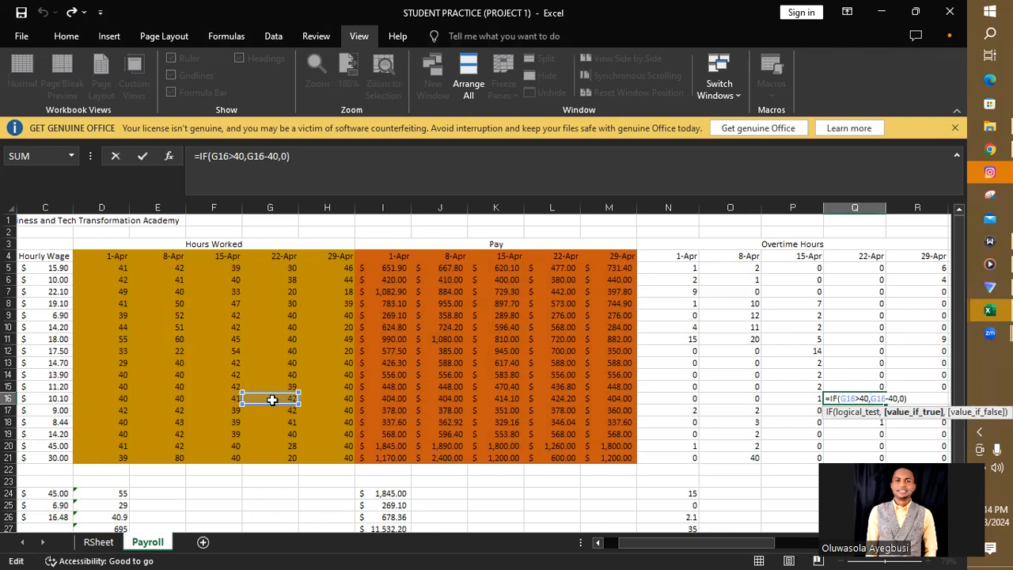
key(Return)
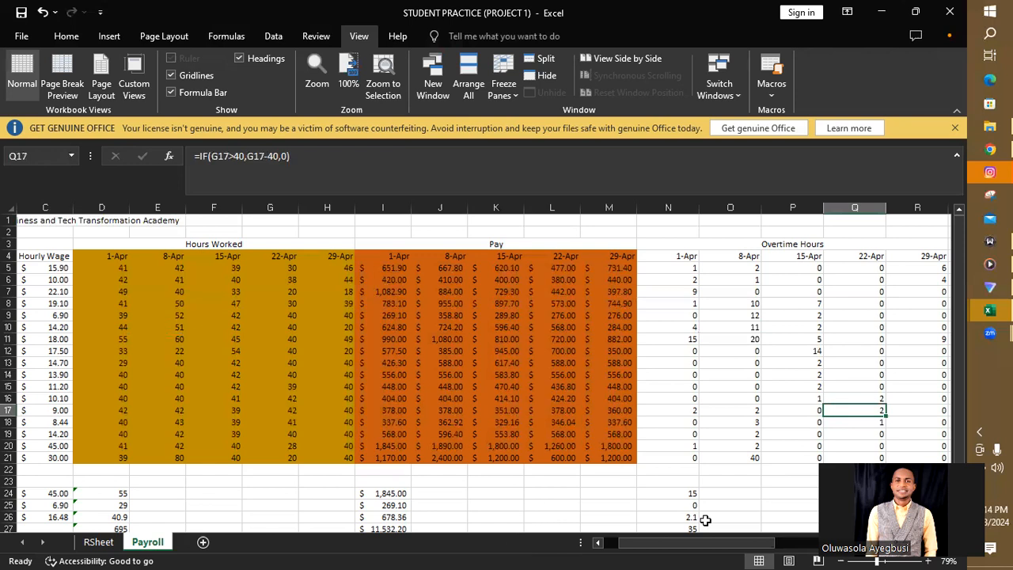
Step: Fill the overtime hours block N4:R21 with the standard light blue color
drag(699, 543, 722, 543)
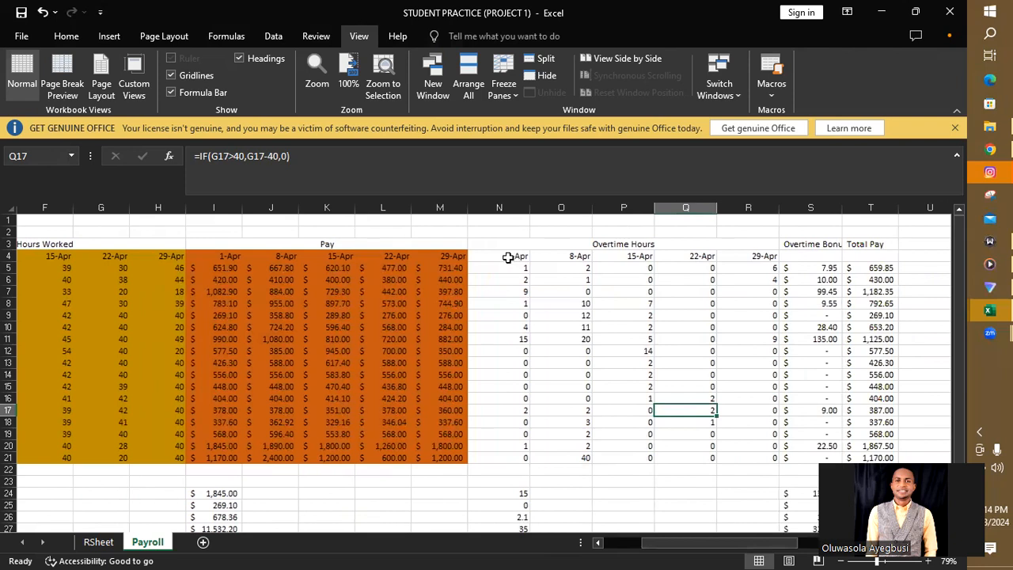
drag(508, 258, 734, 456)
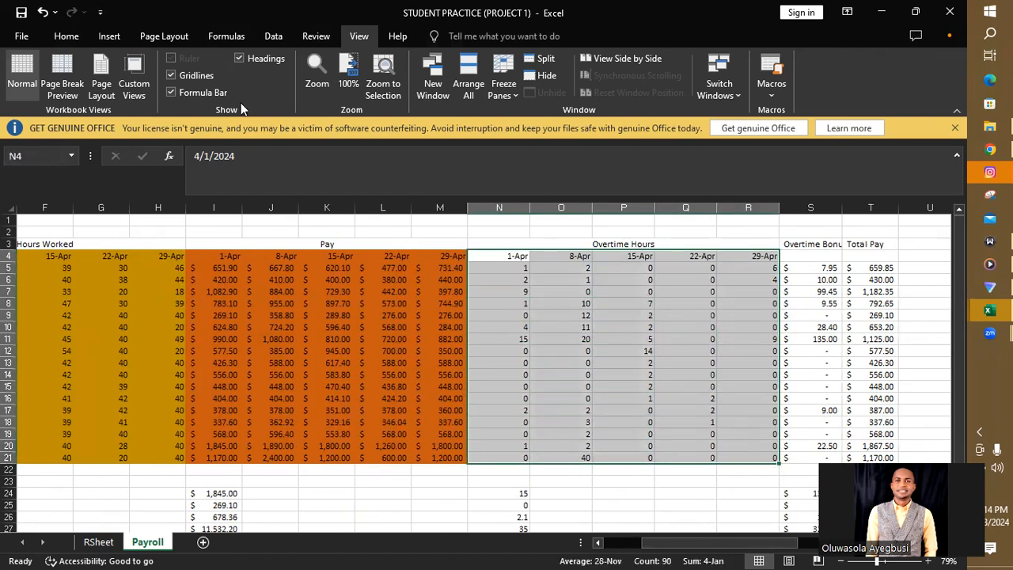
click(55, 37)
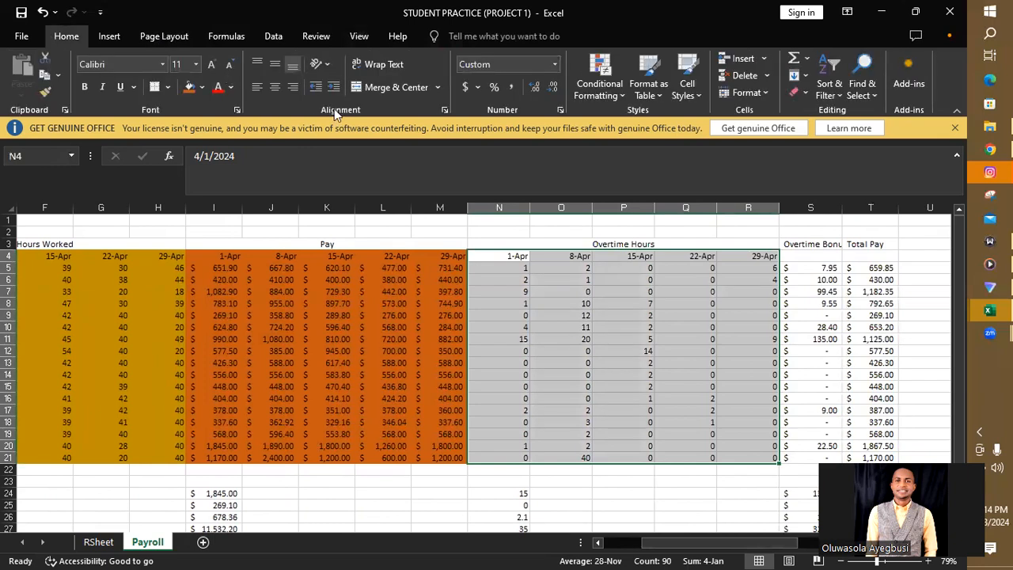
click(202, 87)
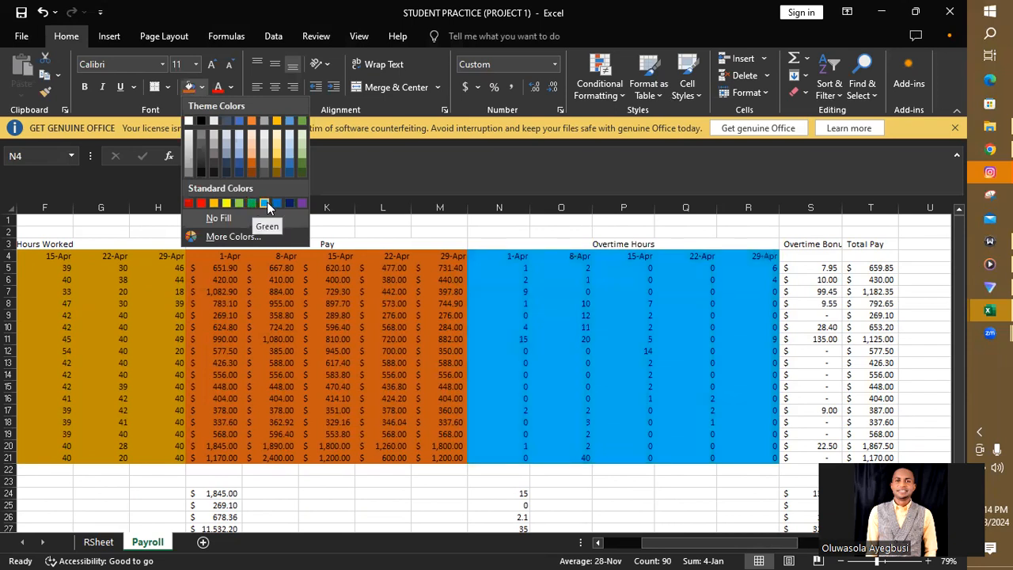
click(267, 202)
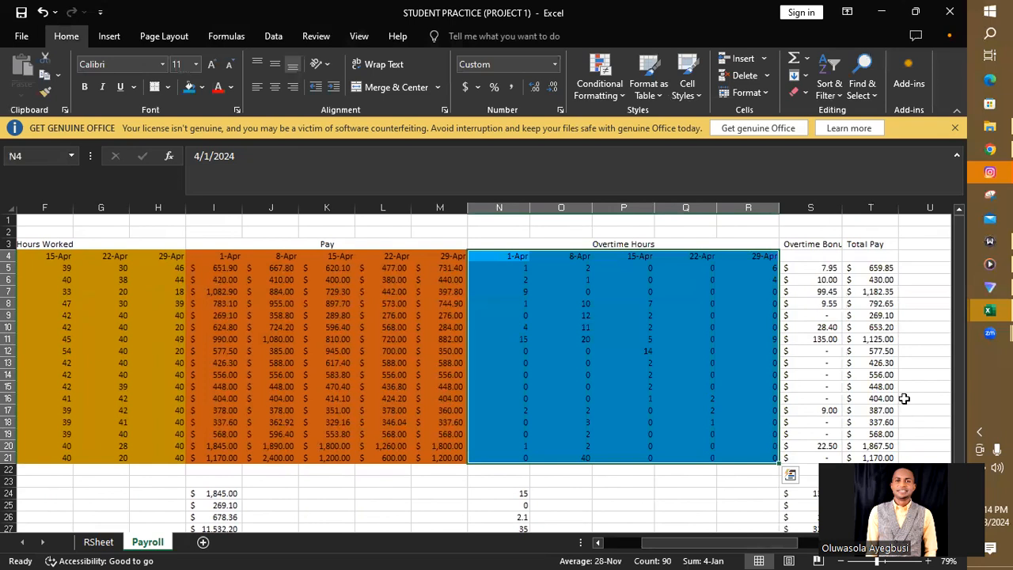
Step: Insert four blank columns between the Overtime Bonus and Total Pay columns, at T:W
drag(762, 543, 794, 542)
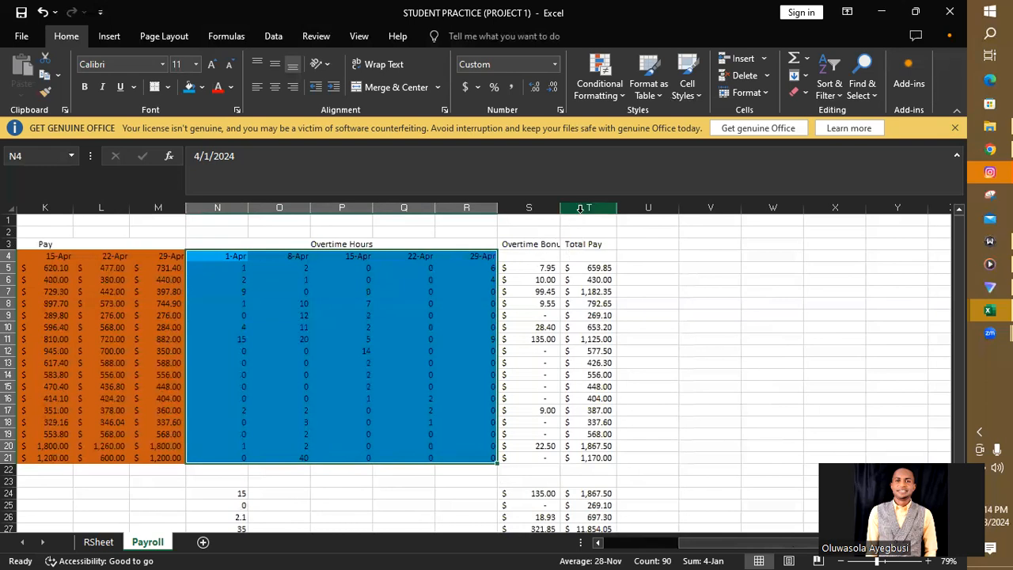
click(580, 208)
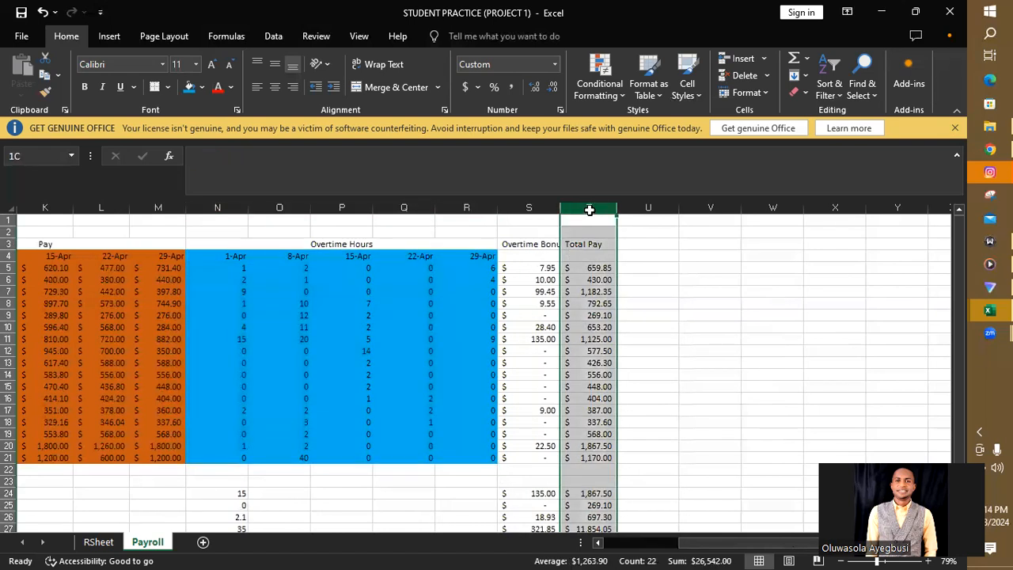
drag(589, 210, 745, 208)
right_click(745, 208)
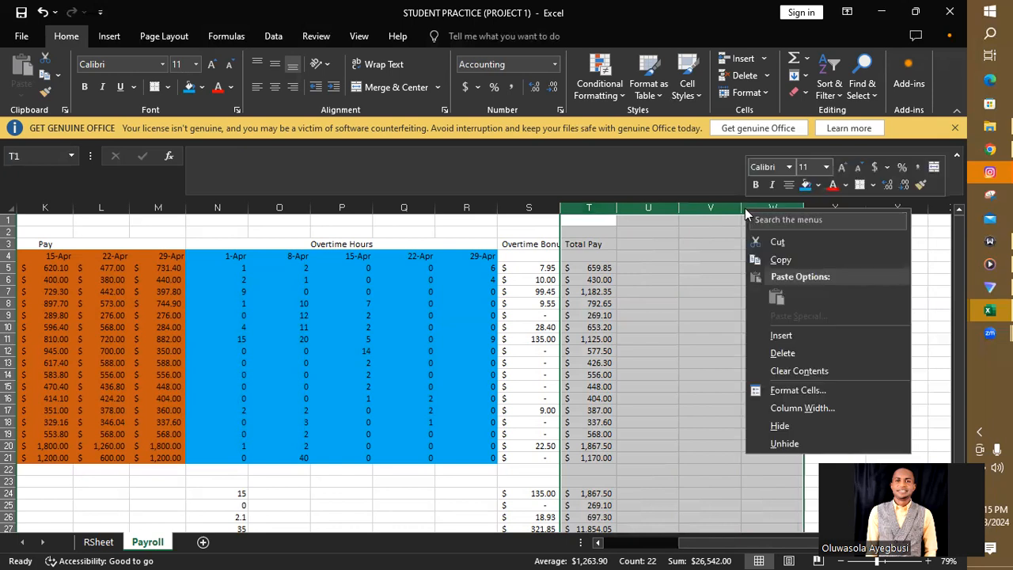
click(789, 334)
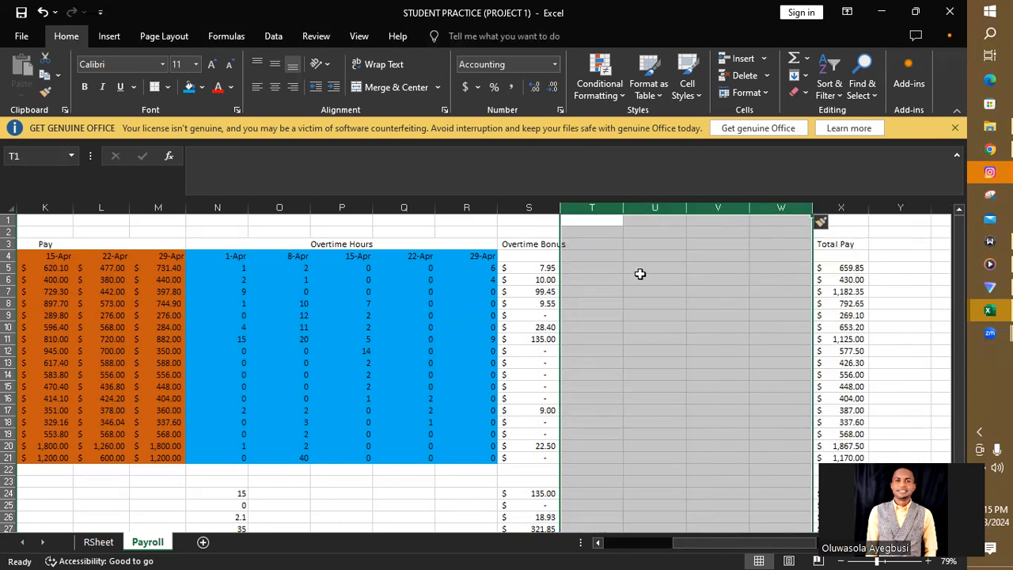
Step: Enter April 1 as the first overtime bonus date in S4 and the formula =S4+7 in T4
click(539, 254)
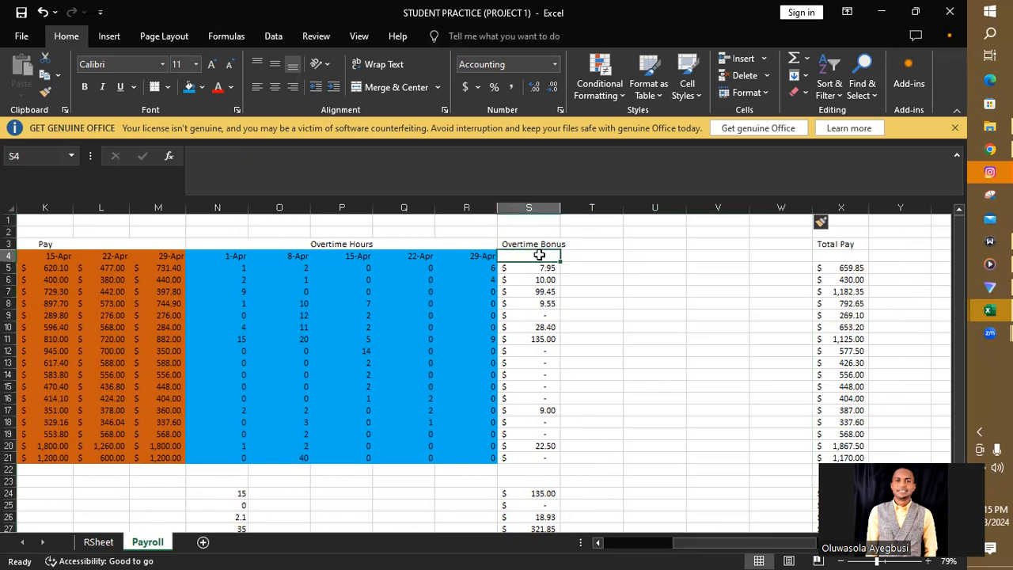
text(Ap)
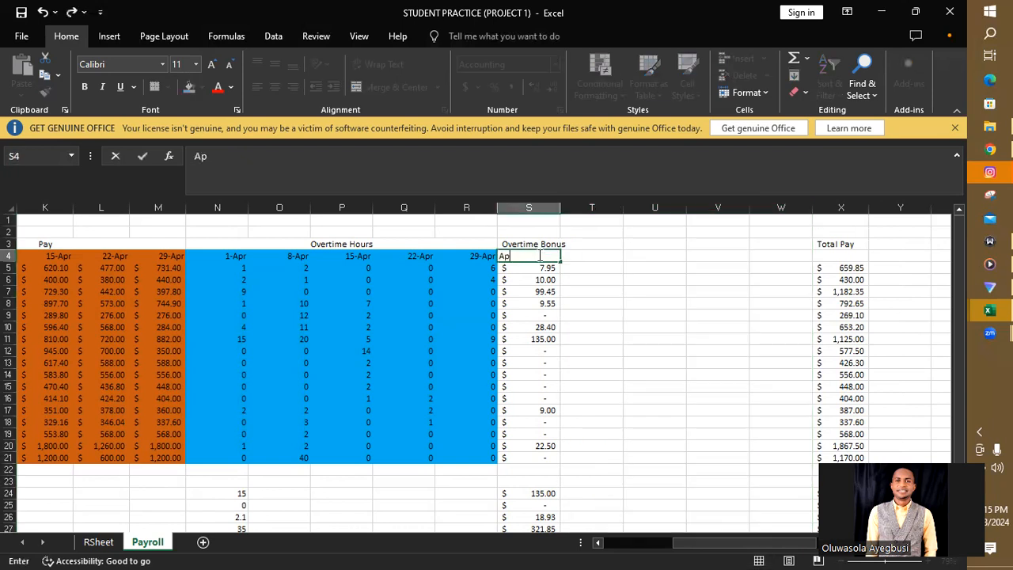
text(ril 1)
key(Return)
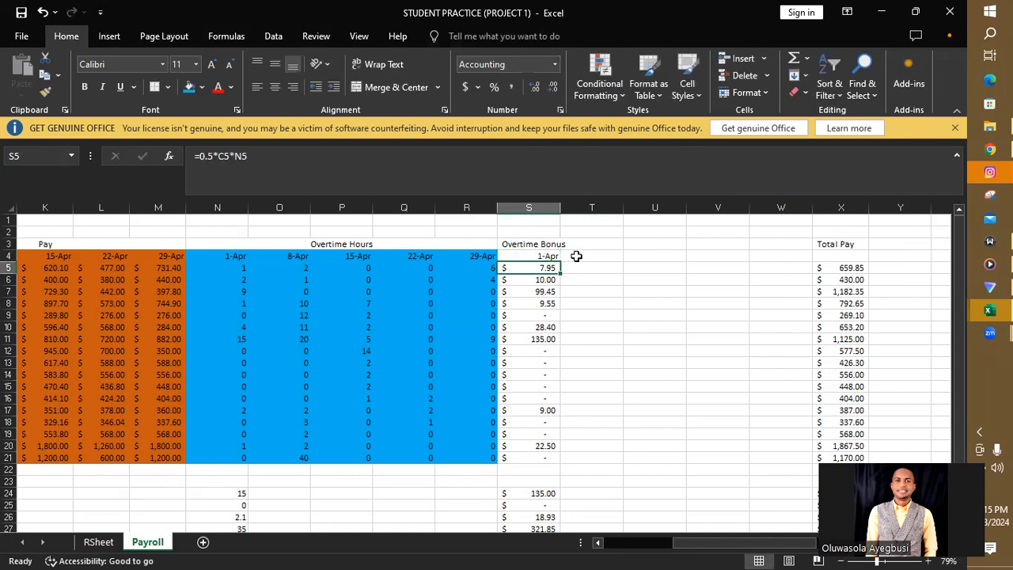
click(577, 256)
text(=)
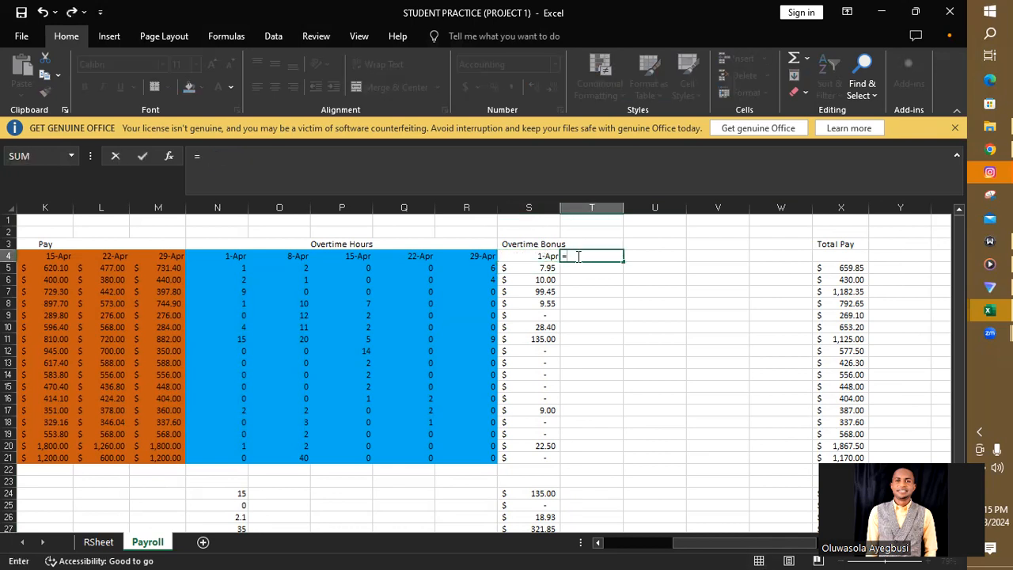
click(542, 256)
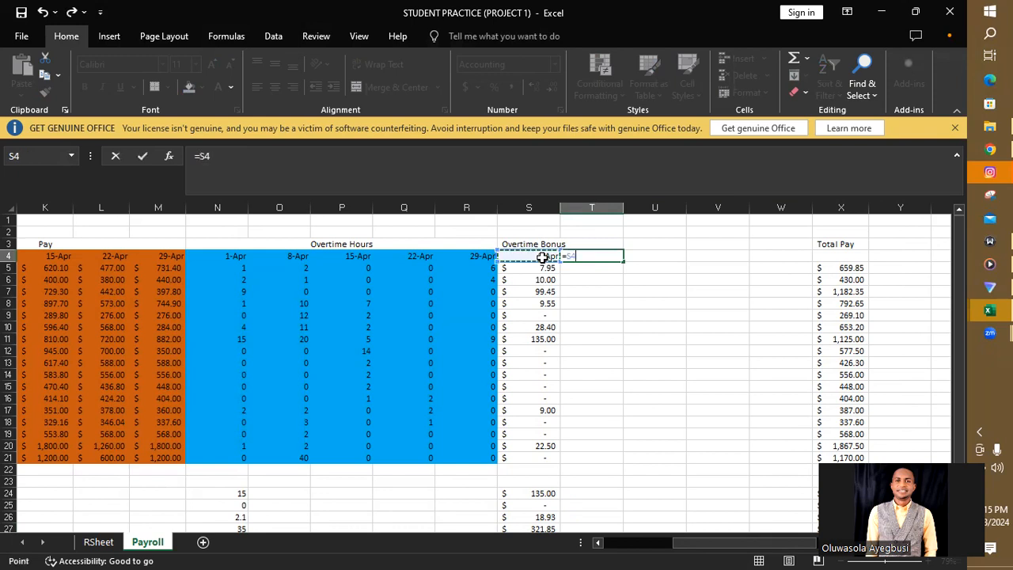
text(+7)
key(Return)
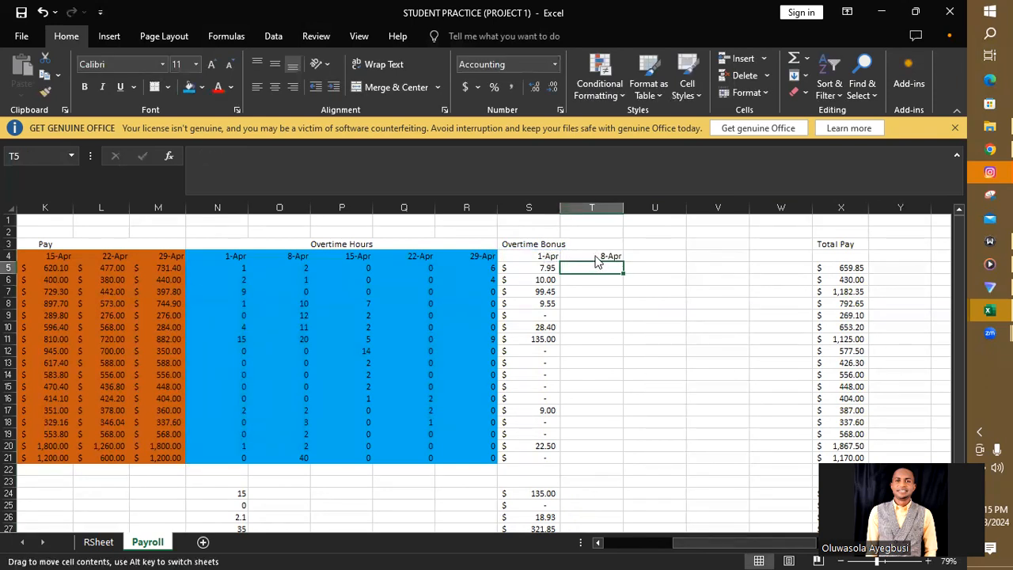
Step: Copy the weekly date formula from T4 across U4:W4
drag(596, 258, 593, 254)
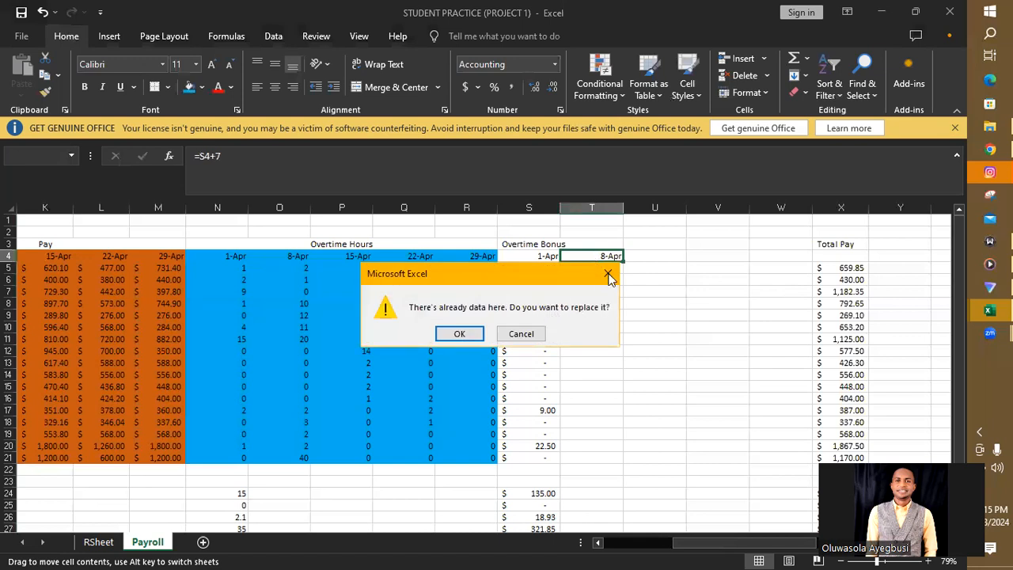
click(608, 274)
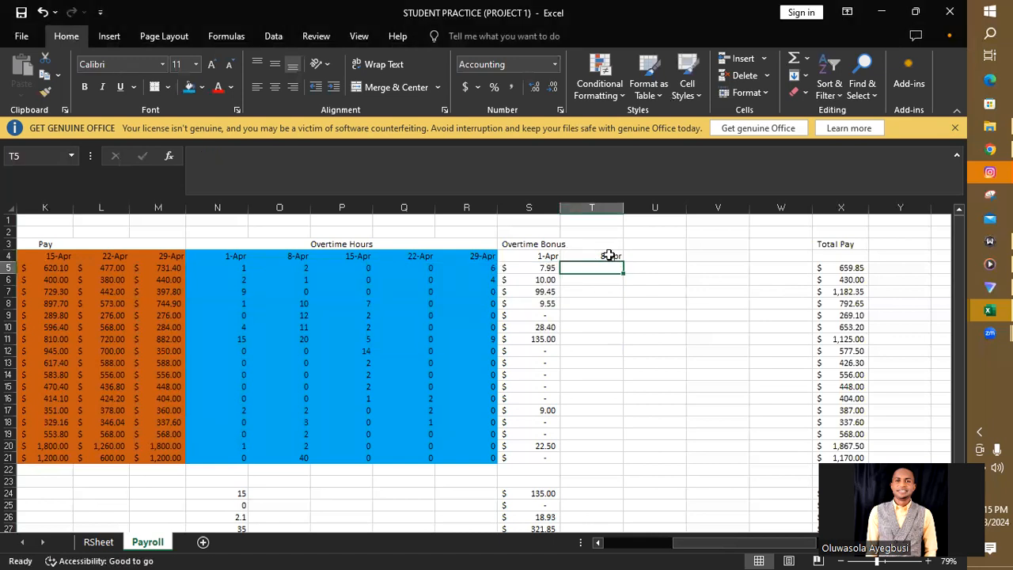
click(608, 256)
drag(624, 260, 788, 256)
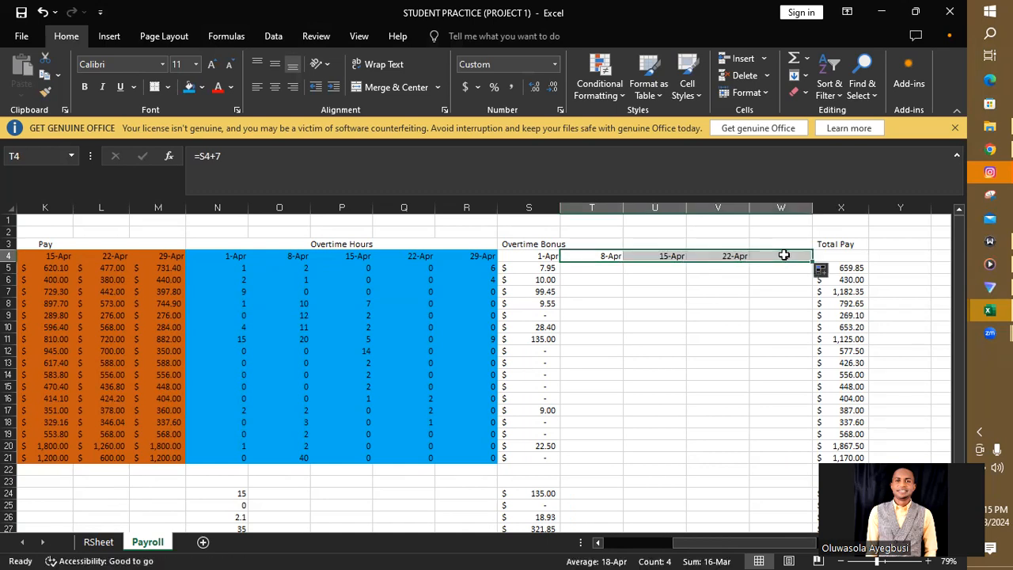
Step: Select the Overtime Bonus heading cells S3:W3 above the weekly dates
click(539, 245)
drag(552, 244, 771, 246)
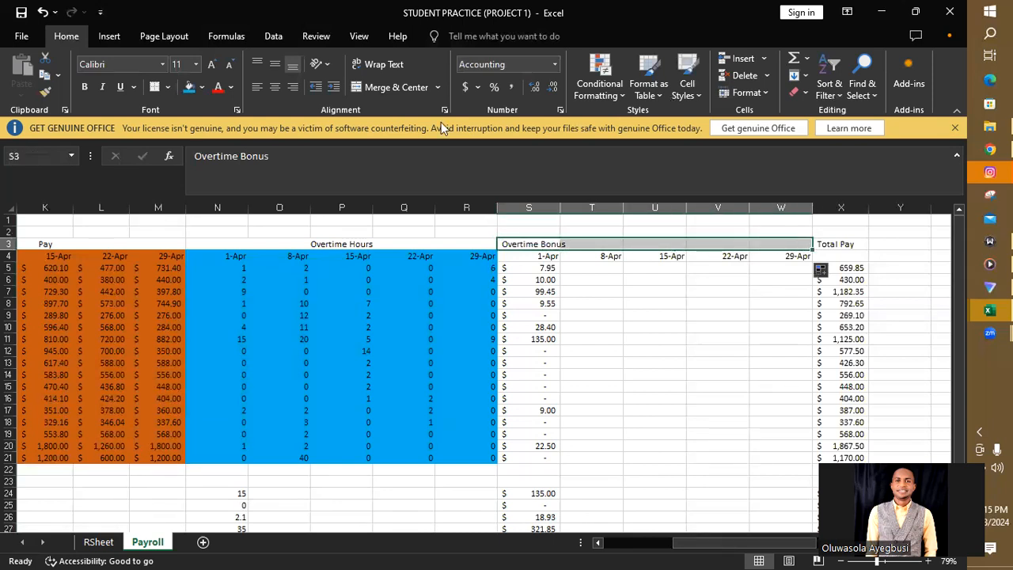